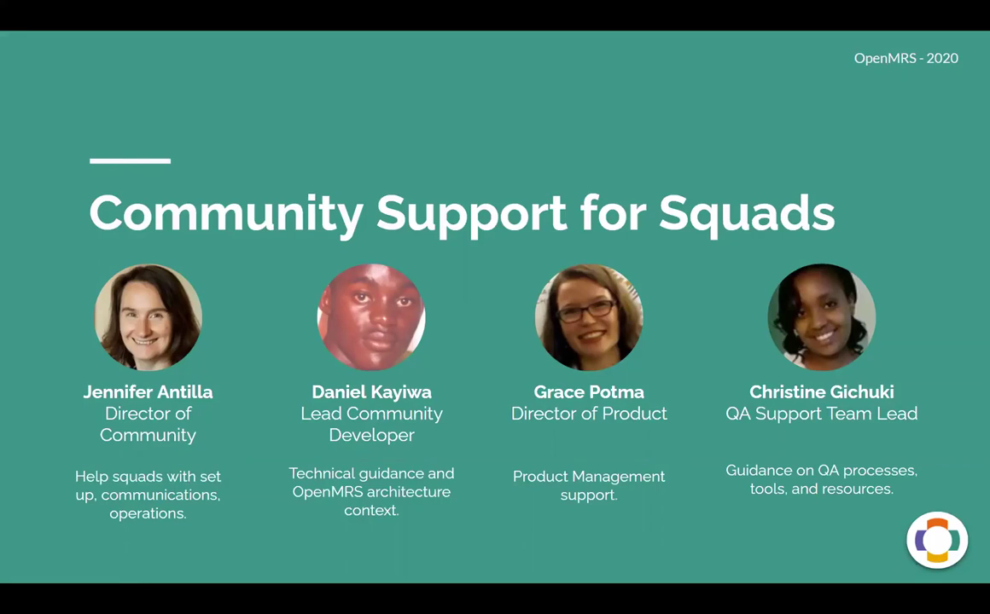
Step: Advance the slideshow to the 'Vote for Demo of the Month!' slide
{"action": "key", "text": "Right"}
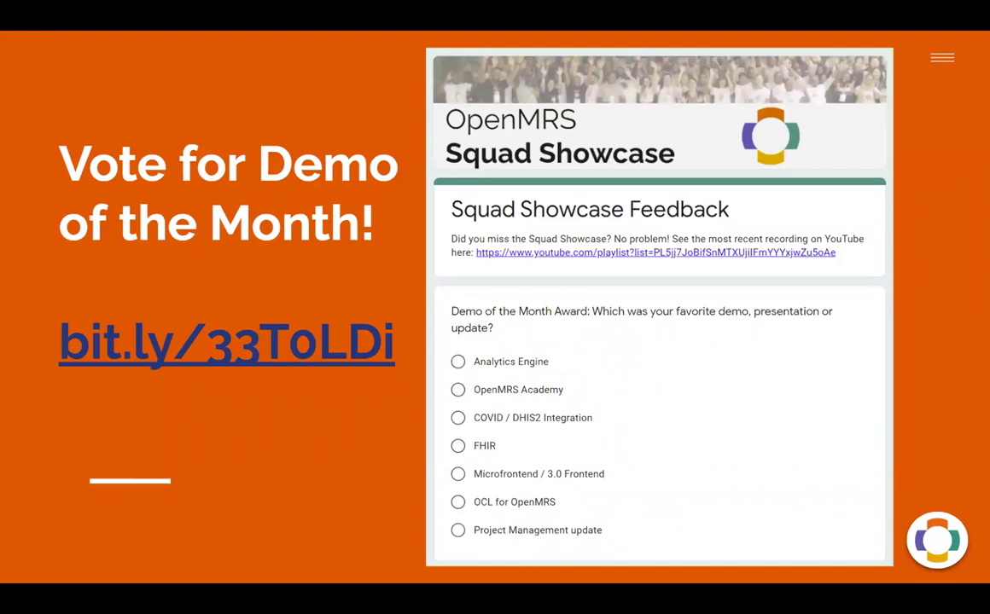
Step: Advance past the Presenter and Attendee guidelines slides to the Questions slide
{"action": "key", "text": "Right"}
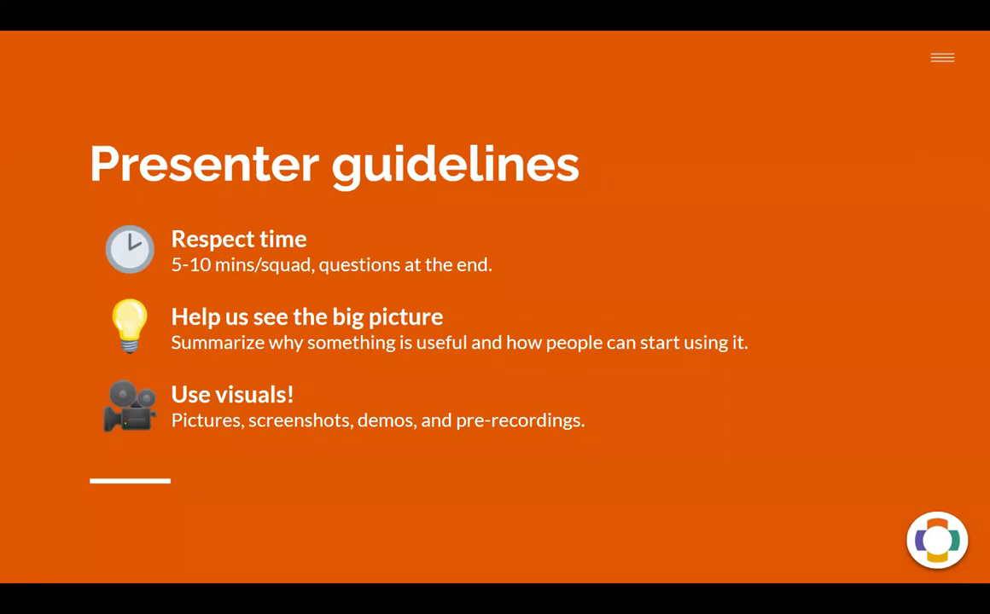
{"action": "key", "text": "Right"}
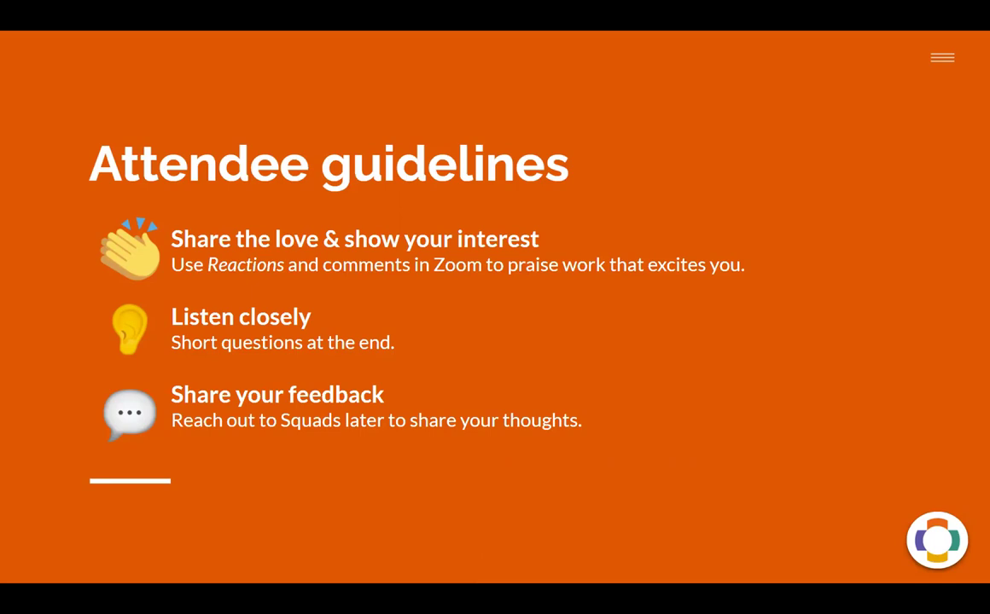
{"action": "key", "text": "Right"}
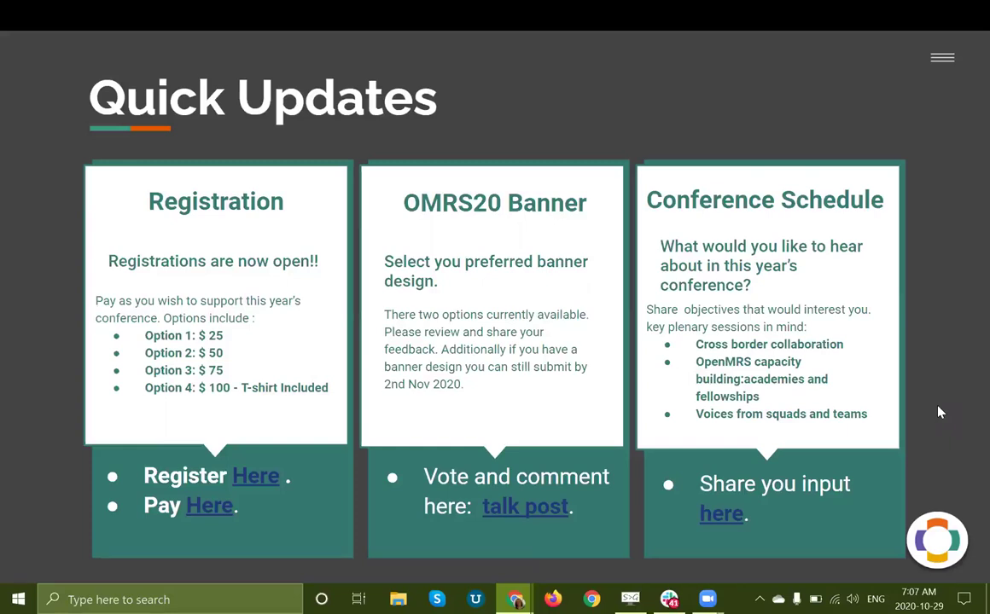
Step: Advance to slide 11, 'Micro Frontends Squad Update', and exit the slideshow
{"action": "key", "text": "Right"}
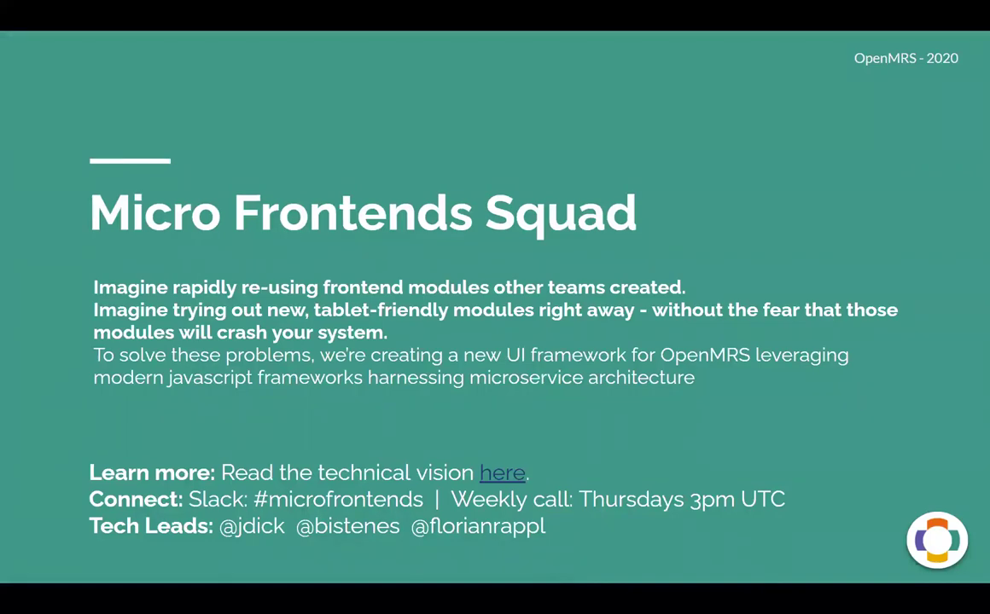
{"action": "left_click", "coordinate": [826, 429]}
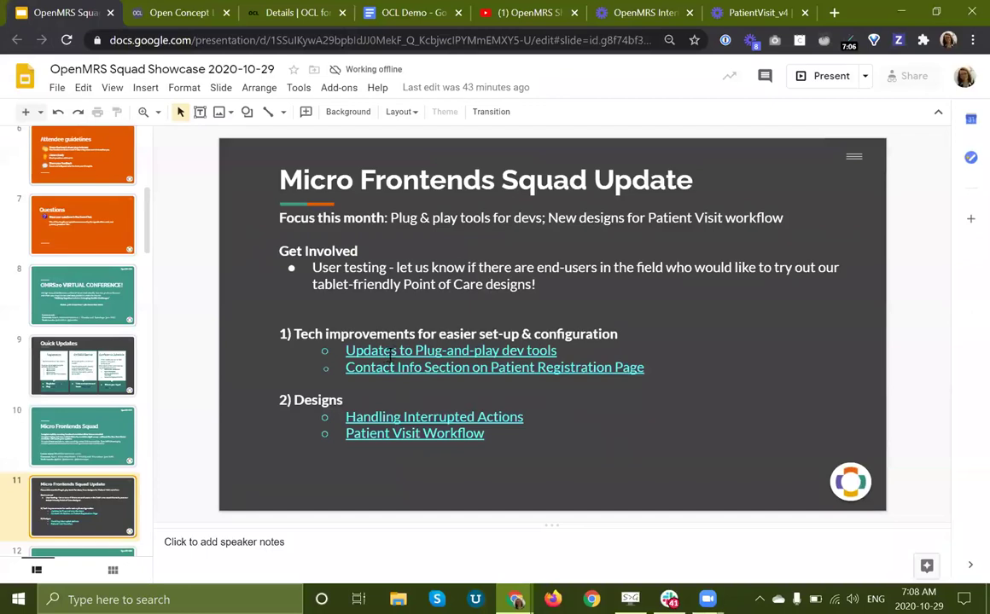
Step: Open the plug-and-play dev tools update video, unmute it and make it full screen
{"action": "left_click", "coordinate": [393, 350]}
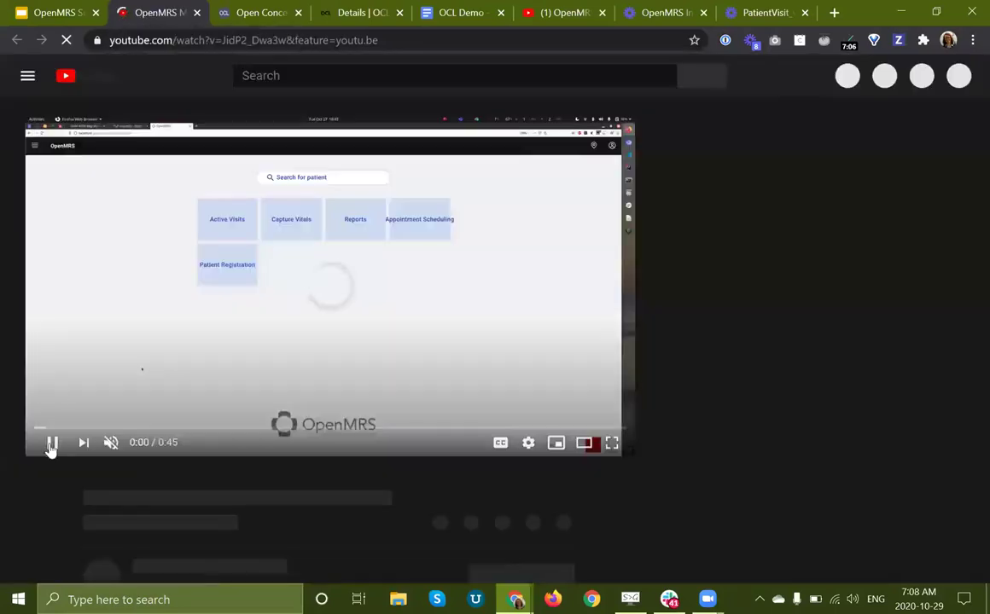
{"action": "left_click", "coordinate": [51, 444]}
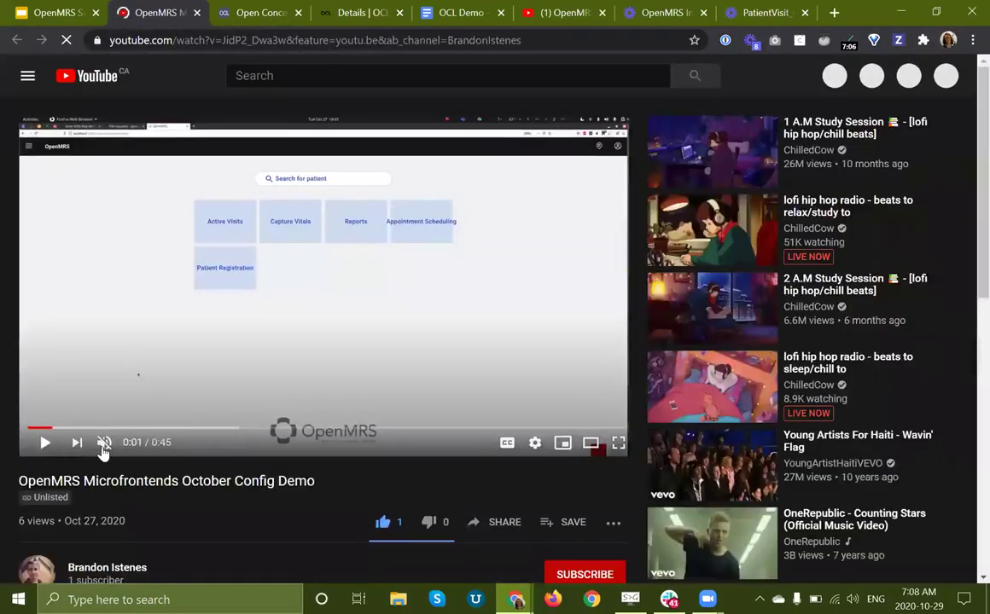
{"action": "left_click", "coordinate": [103, 444]}
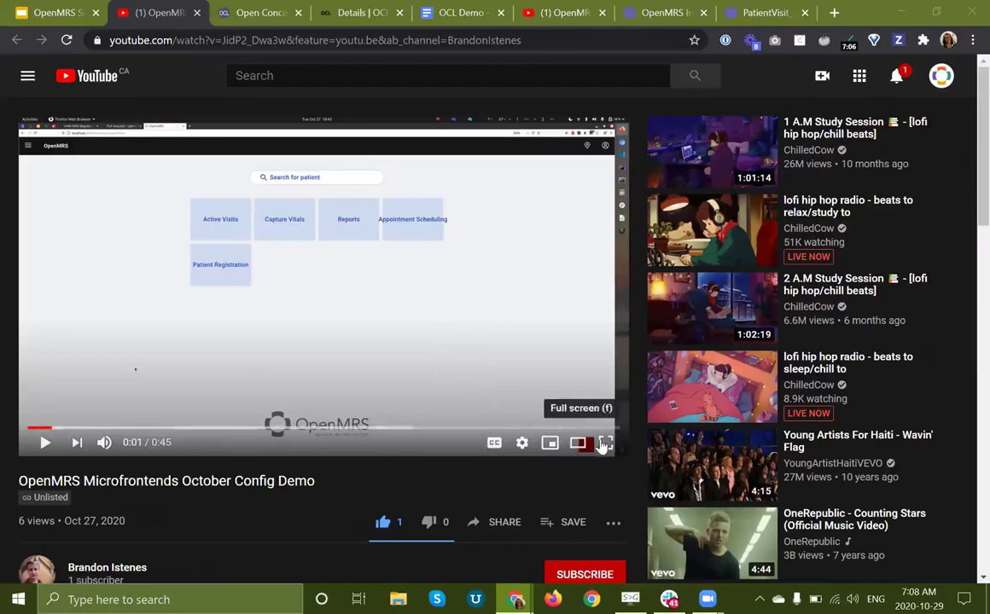
{"action": "left_click", "coordinate": [605, 442]}
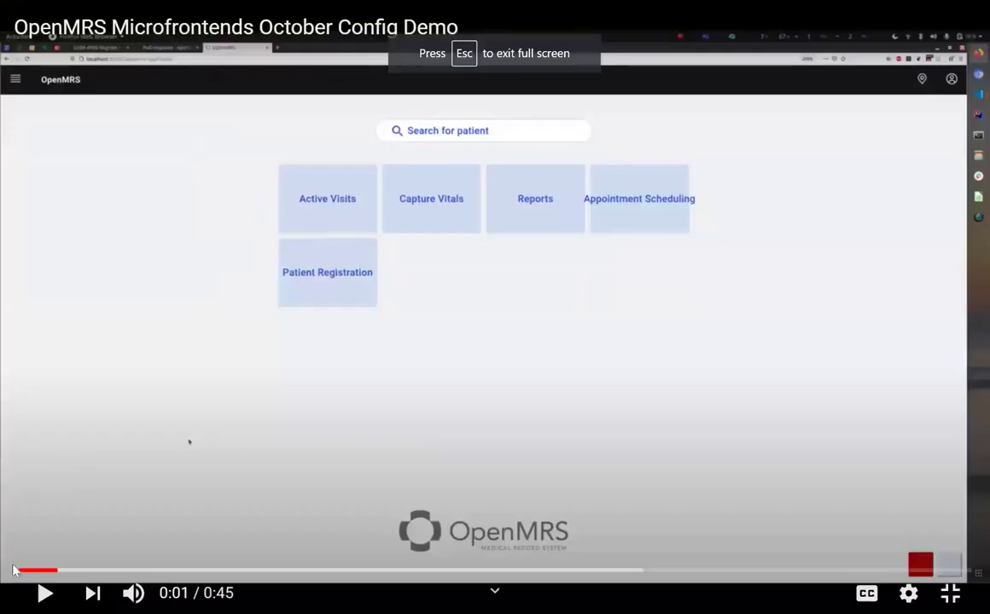
Step: Restart the October Config Demo video from the beginning and play it to the end screen
{"action": "left_click", "coordinate": [19, 570]}
{"action": "left_click", "coordinate": [43, 595]}
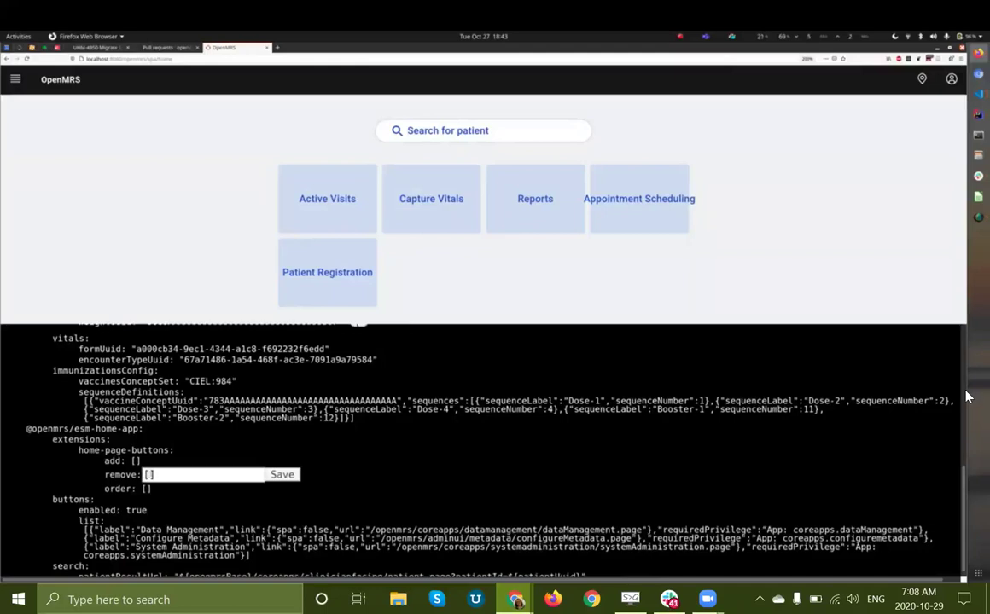
{"action": "type", "text": "\""}
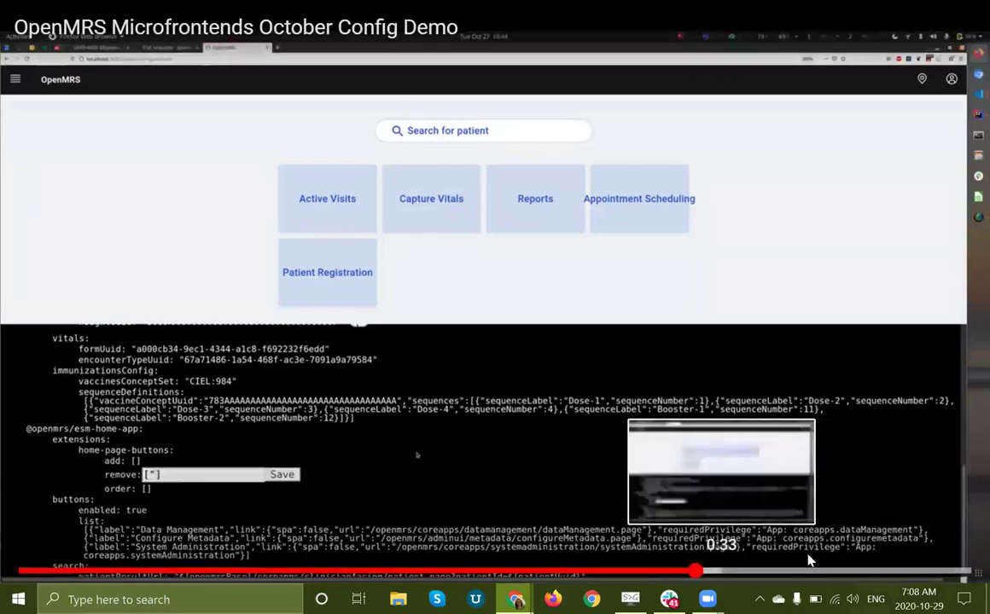
{"action": "type", "text": "reports"}
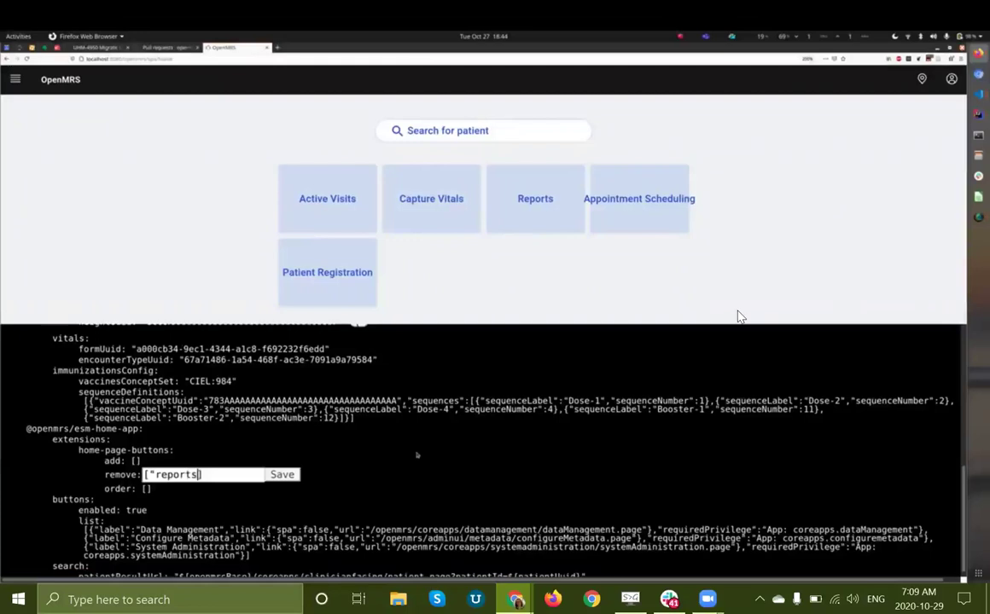
{"action": "type", "text": "-link\"]"}
{"action": "left_click", "coordinate": [283, 474]}
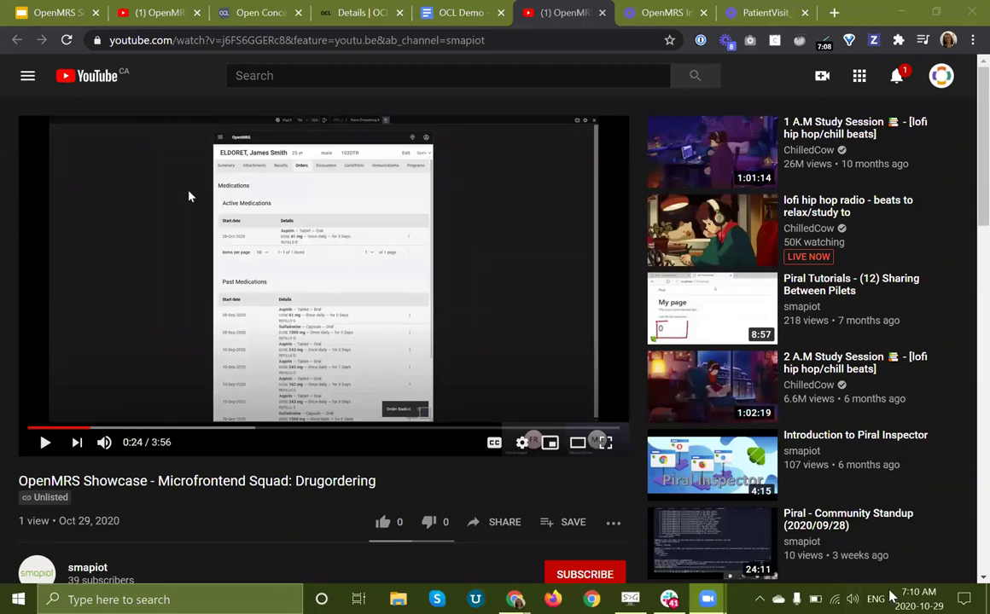
Step: Jump the Drugordering showcase video back to 0:00
{"action": "left_click", "coordinate": [28, 427]}
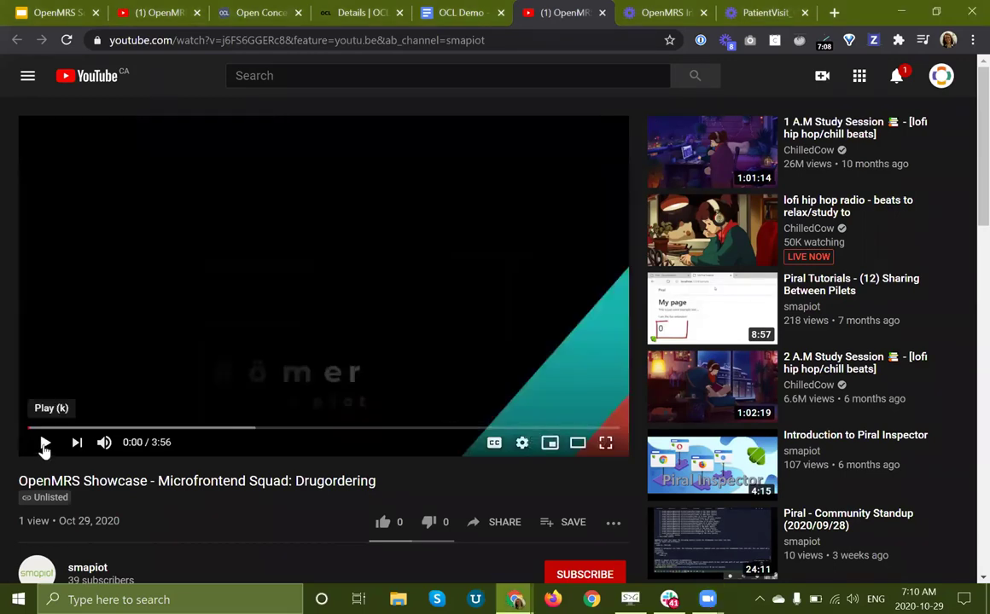
Step: Play the Drugordering video full screen from the start
{"action": "left_click", "coordinate": [45, 442]}
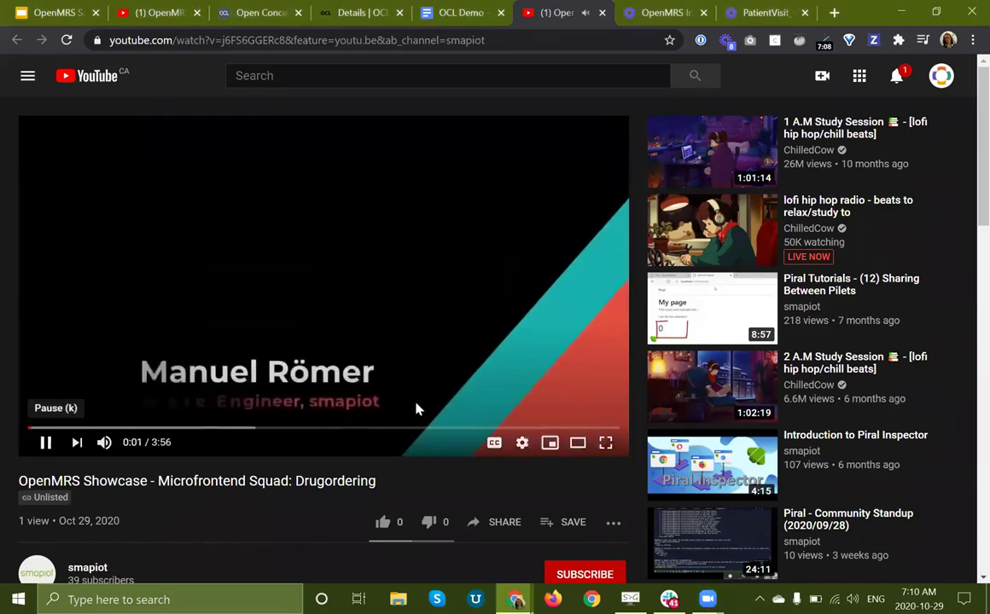
{"action": "left_click", "coordinate": [606, 447]}
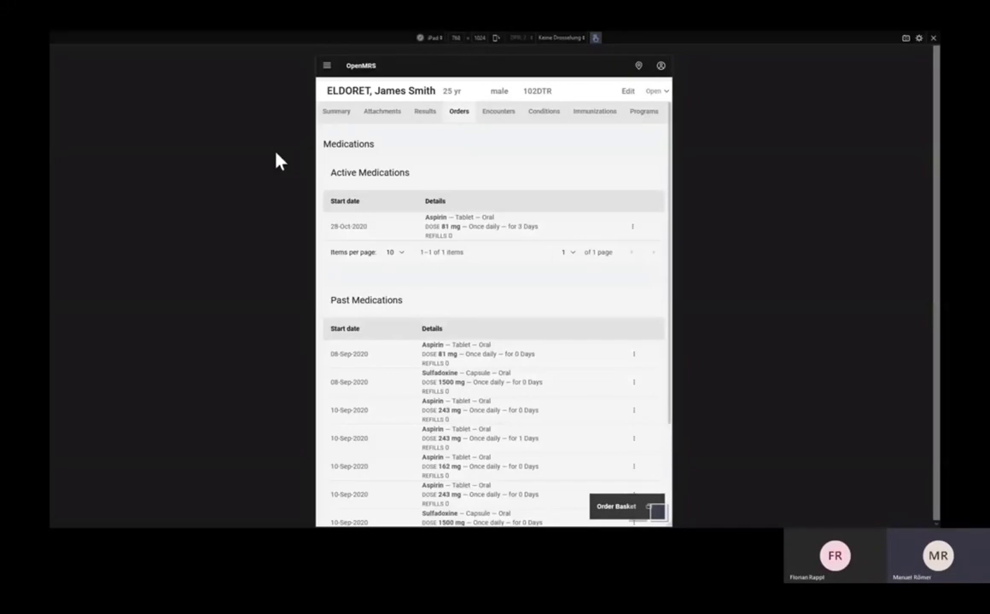
{"action": "mouse_move", "coordinate": [955, 549]}
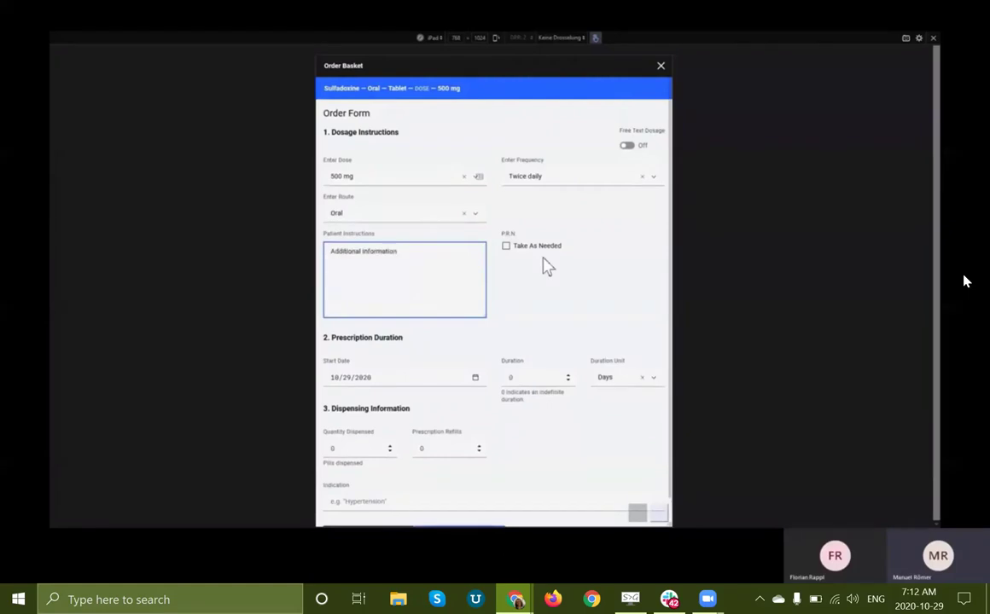
Step: Follow the demo changing the Sulfadoxine dose to 1000 mg and saving the basket order
{"action": "left_click", "coordinate": [381, 175]}
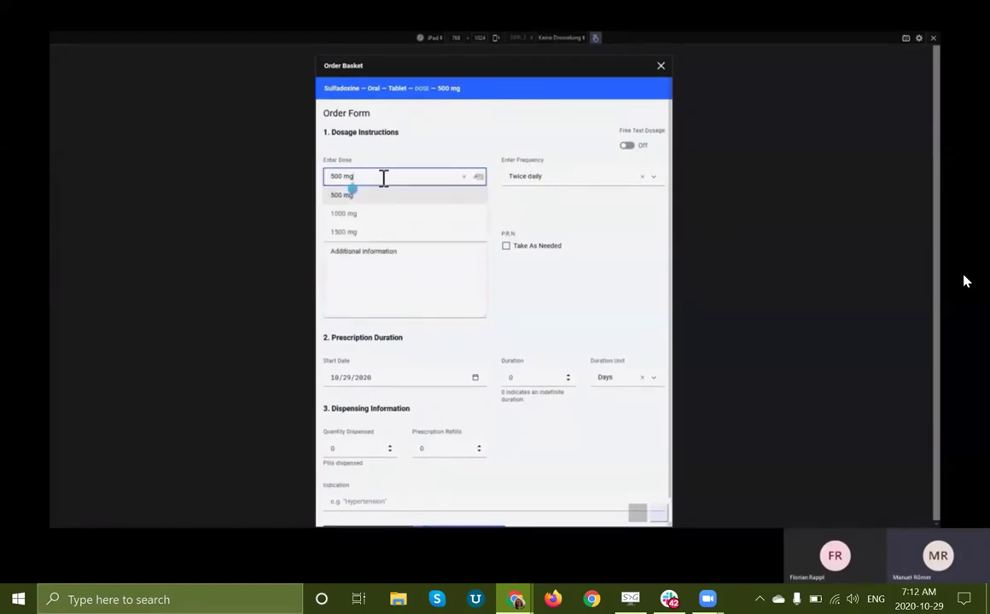
{"action": "left_click", "coordinate": [355, 215]}
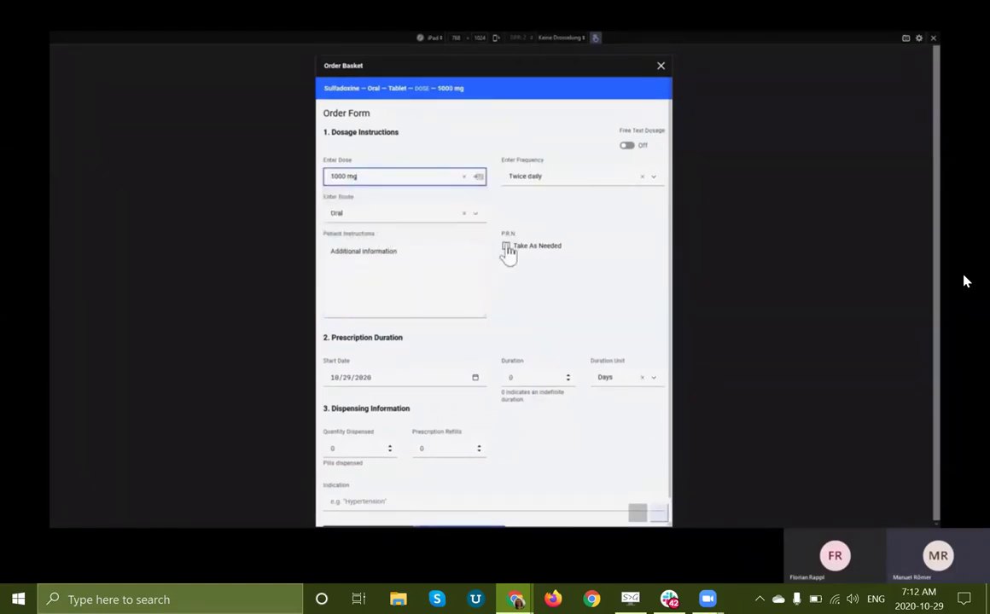
{"action": "scroll", "coordinate": [491, 248], "scroll_direction": "down", "scroll_amount": 1}
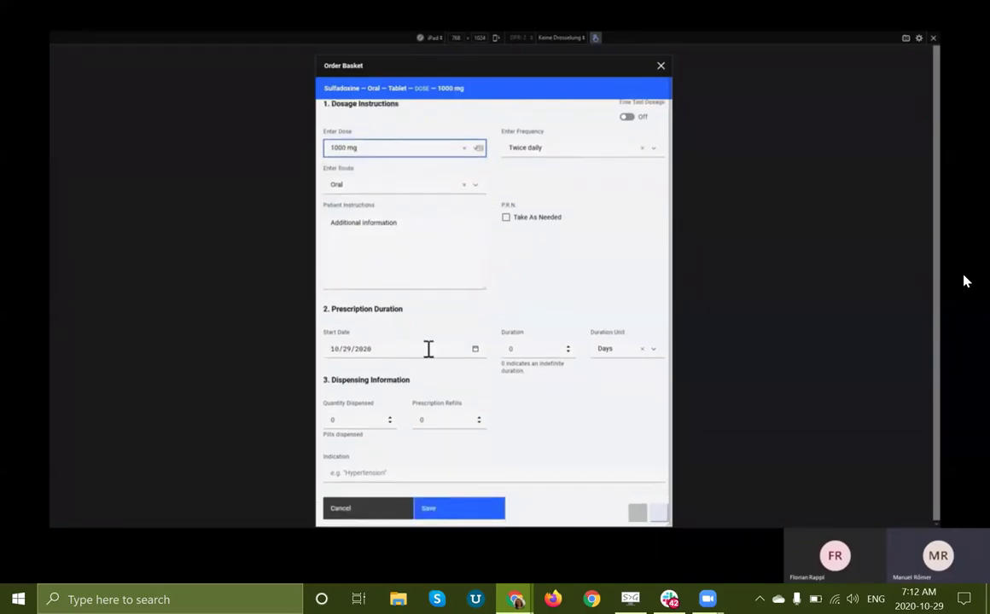
{"action": "left_click", "coordinate": [454, 512]}
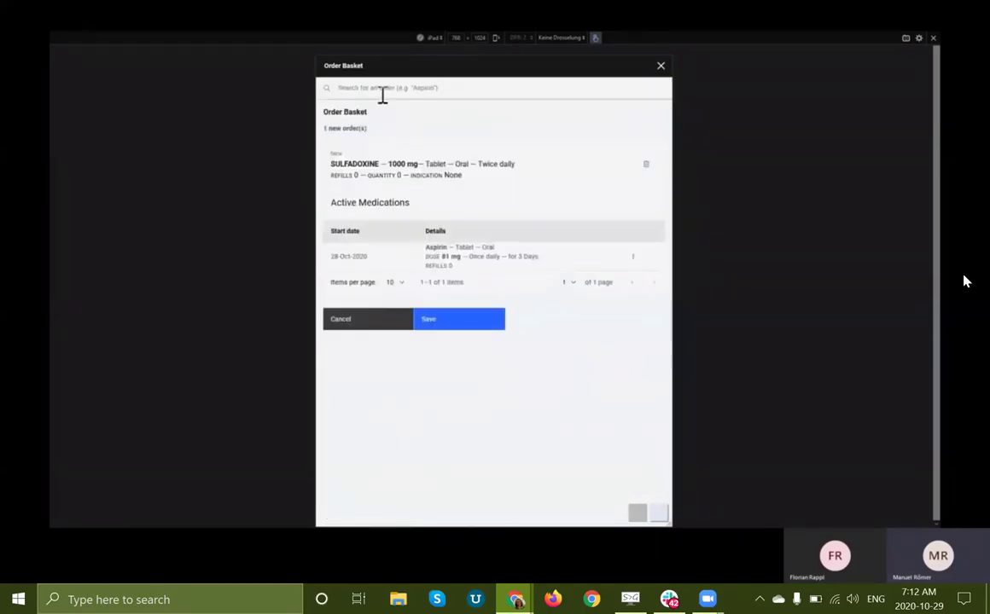
{"action": "left_click", "coordinate": [451, 322]}
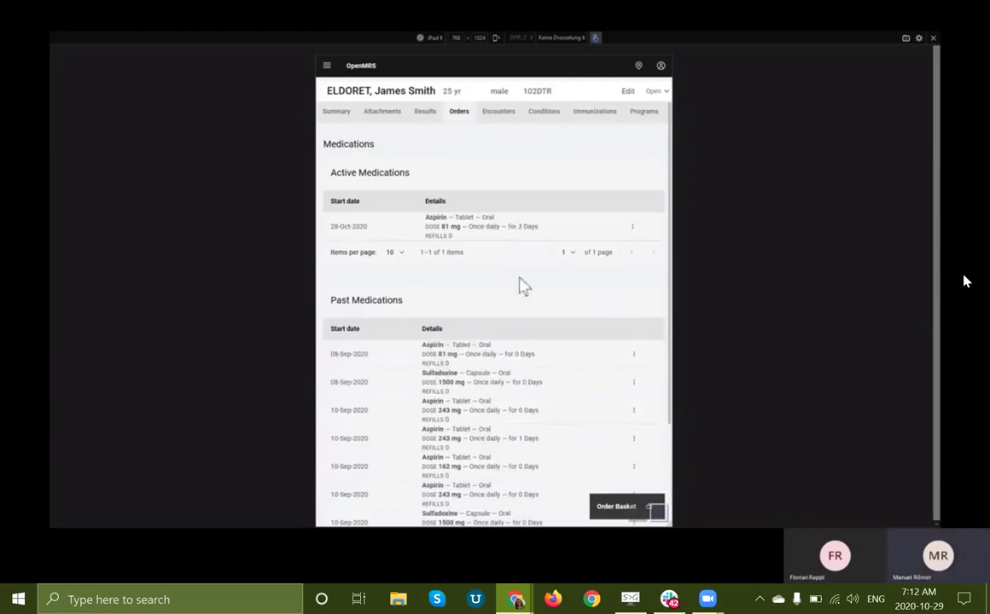
Step: Follow the demo opening the active Aspirin 81 mg once-daily order for modification
{"action": "left_click", "coordinate": [615, 507]}
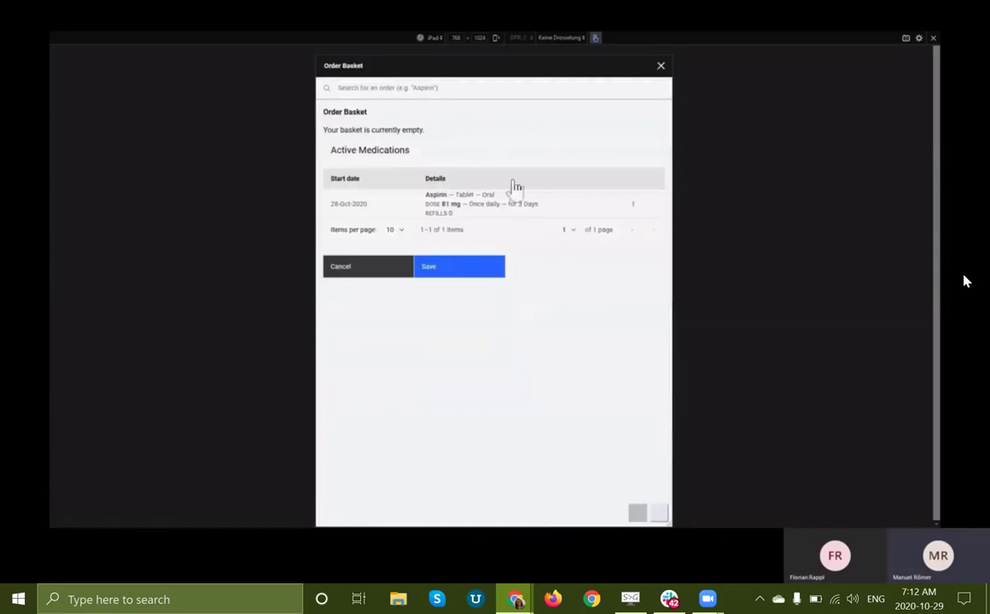
{"action": "left_click", "coordinate": [631, 206]}
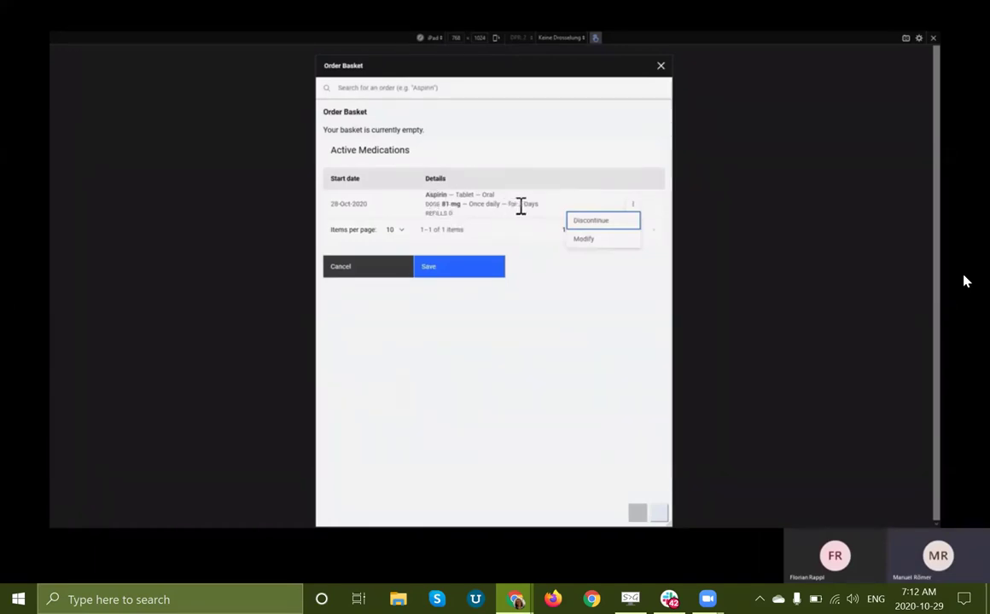
{"action": "left_click", "coordinate": [581, 239]}
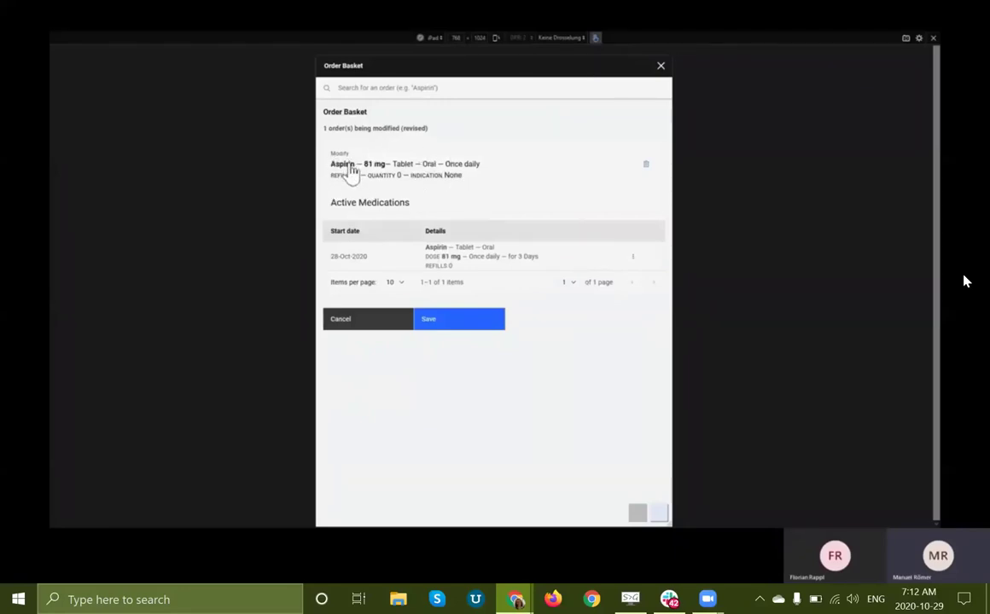
{"action": "left_click", "coordinate": [351, 167]}
{"action": "scroll", "coordinate": [474, 320], "scroll_direction": "down", "scroll_amount": 1}
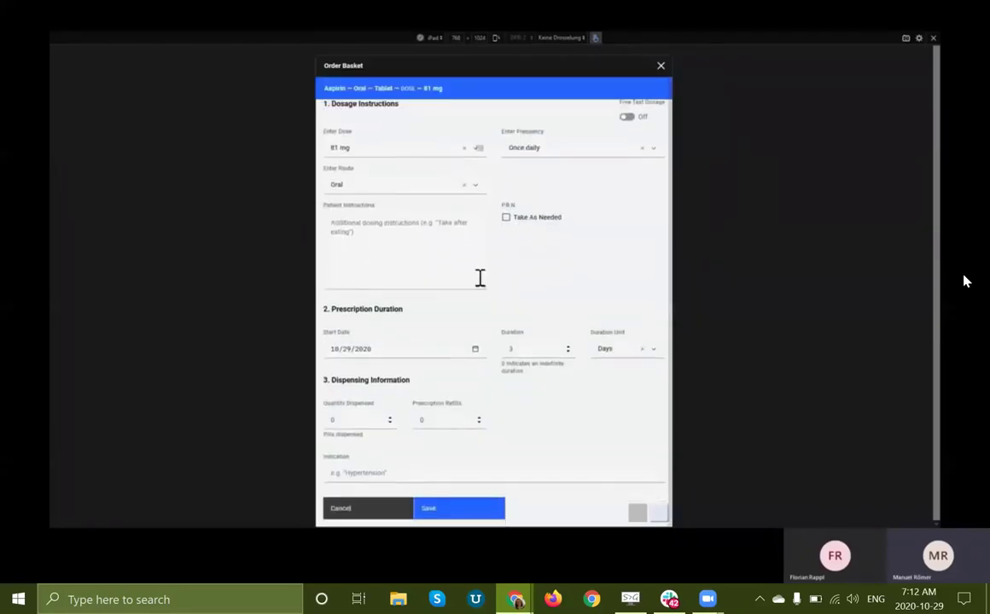
{"action": "left_click", "coordinate": [567, 346]}
{"action": "left_click", "coordinate": [567, 346]}
Step: Follow the demo setting the Aspirin order to 7 days from 29-Oct-2020 and saving it
{"action": "left_click", "coordinate": [463, 510]}
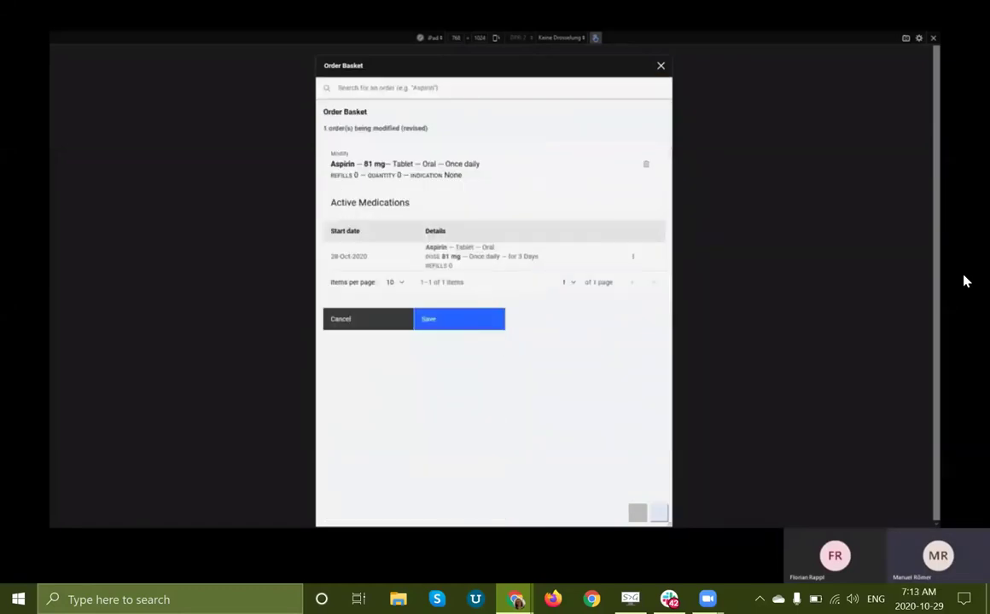
{"action": "left_click", "coordinate": [406, 164]}
{"action": "scroll", "coordinate": [493, 282], "scroll_direction": "down", "scroll_amount": 1}
{"action": "left_click", "coordinate": [369, 350]}
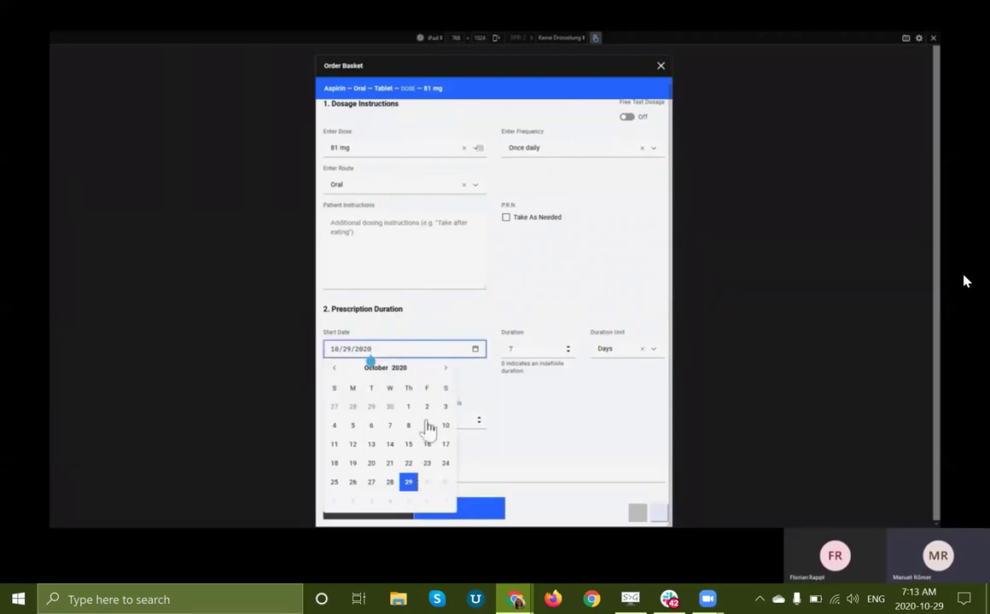
{"action": "left_click", "coordinate": [510, 365]}
{"action": "left_click", "coordinate": [470, 512]}
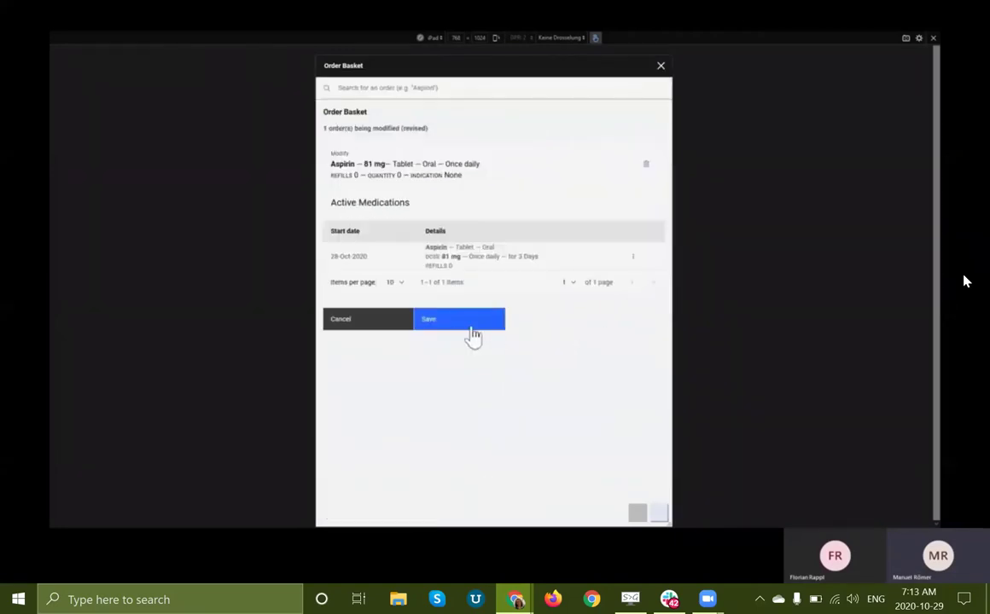
{"action": "left_click", "coordinate": [468, 315]}
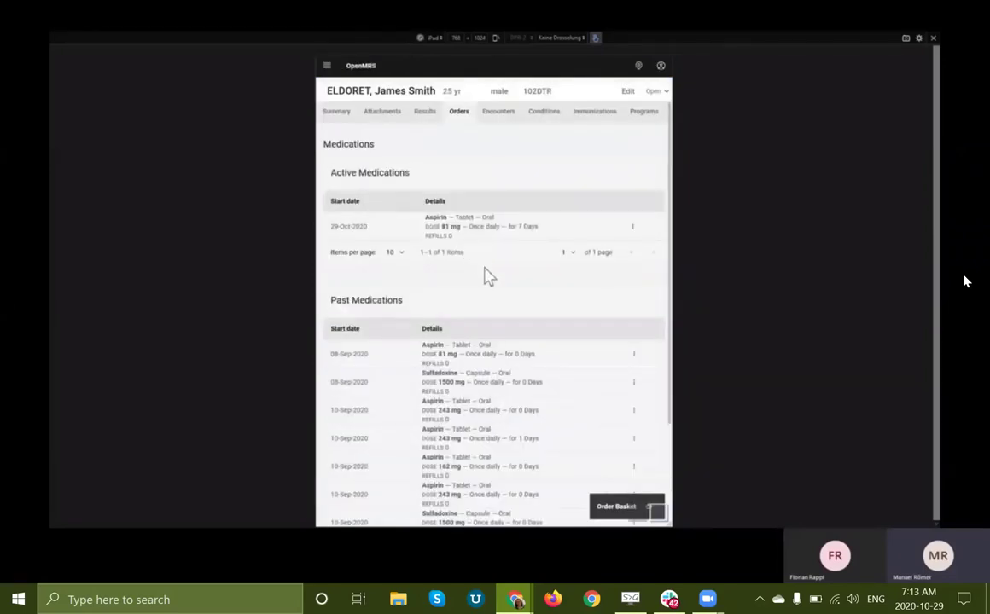
Step: Follow the demo queuing Aspirin 81 mg once daily for discontinuation in the Order Basket
{"action": "left_click", "coordinate": [627, 509]}
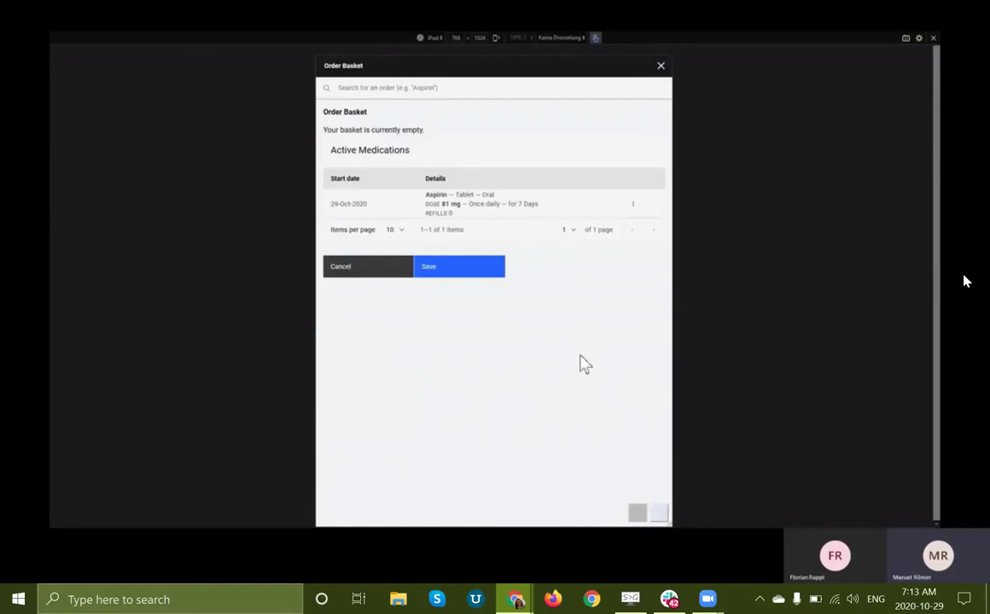
{"action": "left_click", "coordinate": [632, 204]}
{"action": "left_click", "coordinate": [590, 220]}
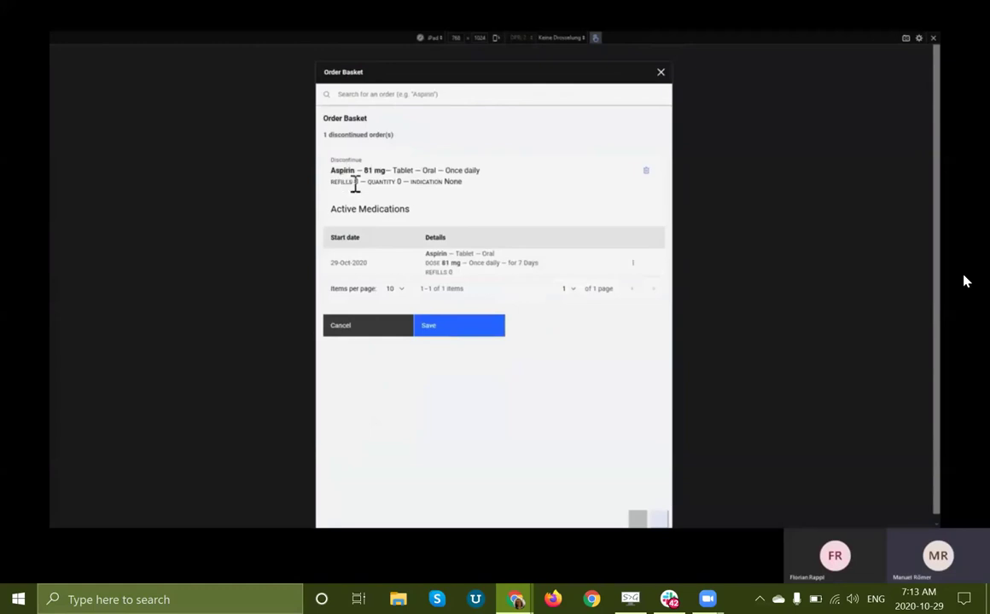
Step: Follow the demo saving, then reordering past Aspirin 243 mg for 5 days with 1 refill
{"action": "left_click", "coordinate": [431, 329]}
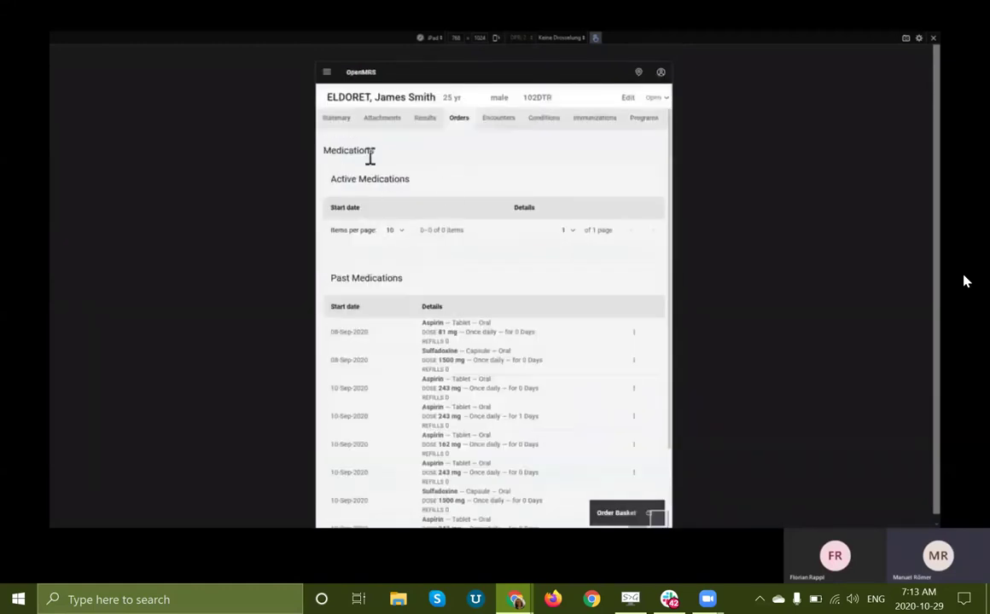
{"action": "scroll", "coordinate": [460, 276], "scroll_direction": "down", "scroll_amount": 2}
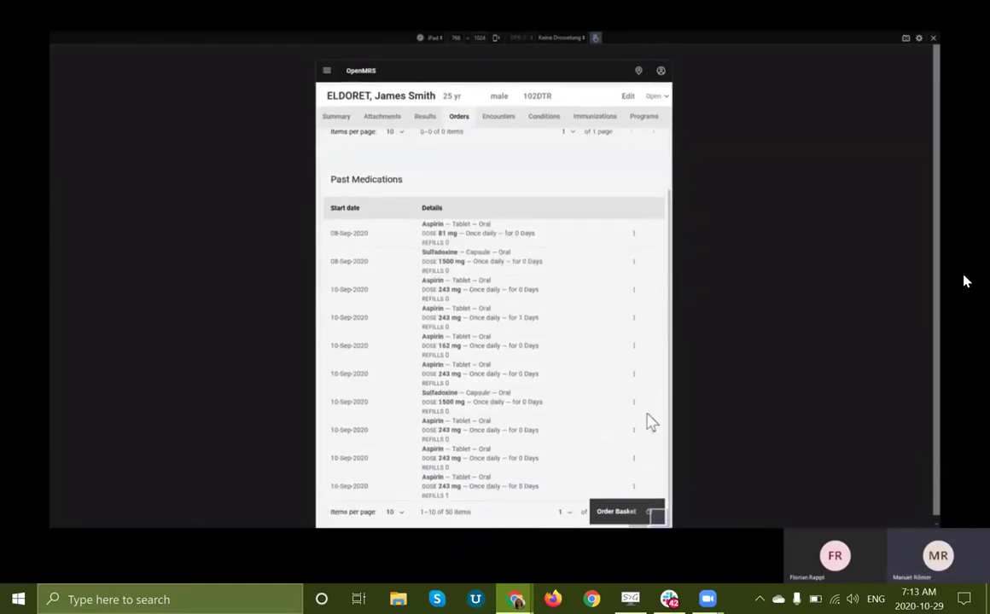
{"action": "scroll", "coordinate": [615, 460], "scroll_direction": "down", "scroll_amount": 1}
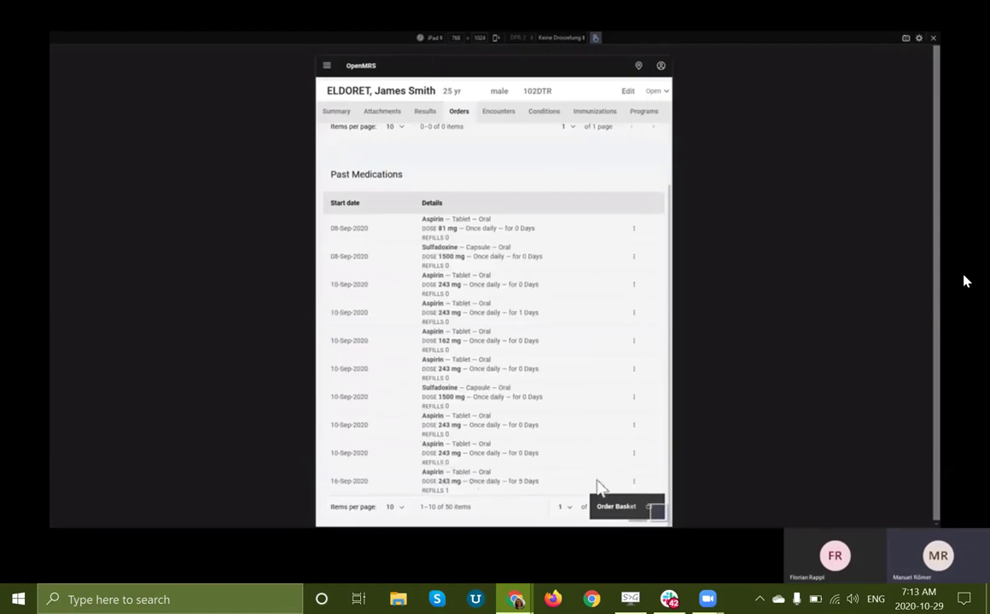
{"action": "left_click", "coordinate": [633, 482]}
{"action": "left_click", "coordinate": [576, 498]}
{"action": "left_click", "coordinate": [621, 506]}
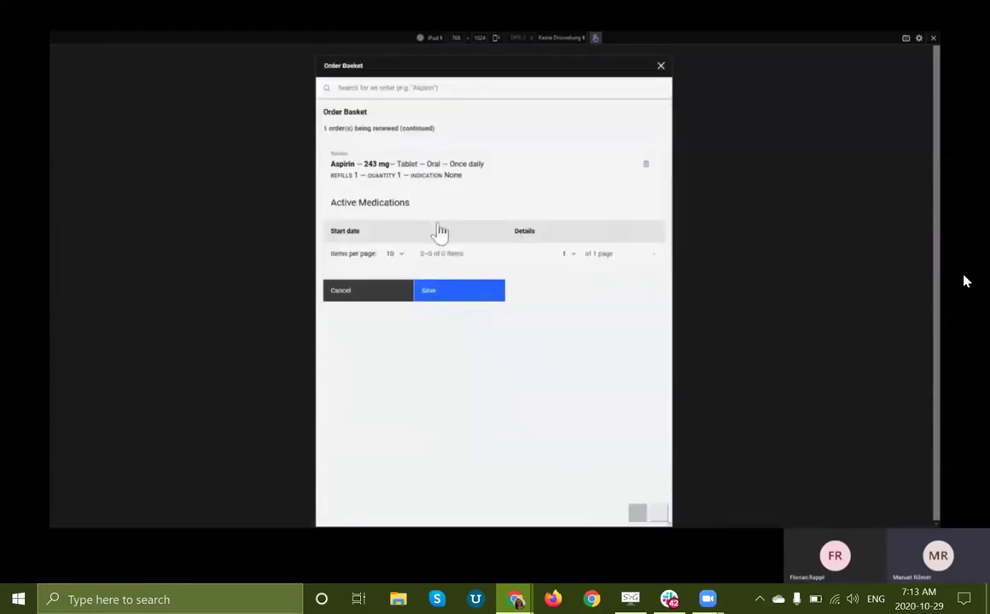
{"action": "left_click", "coordinate": [443, 294]}
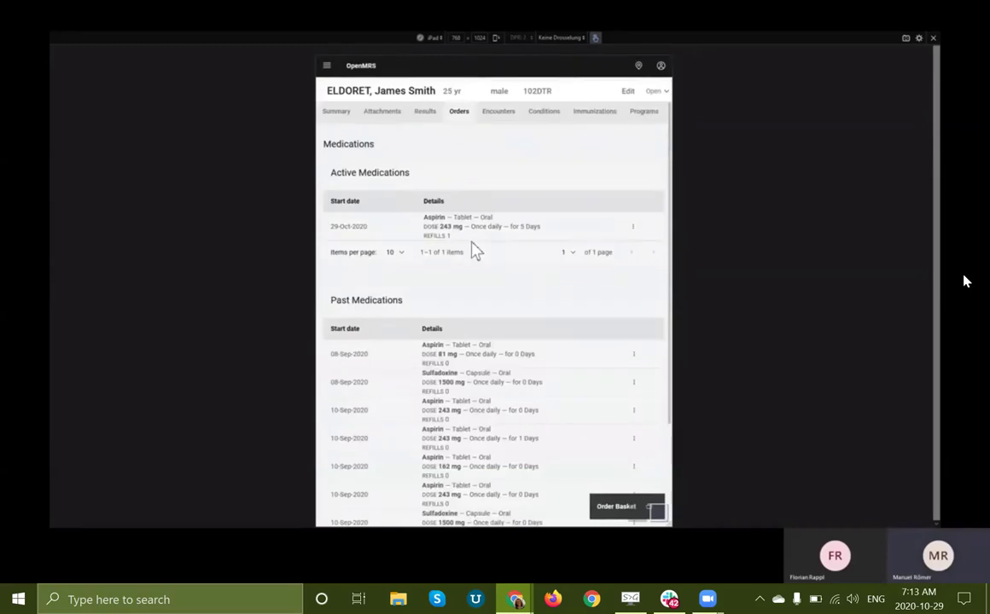
Step: Watch the demo modify Aspirin and add Sulfadoxine 500 mg, playing through to 3:56
{"action": "left_click", "coordinate": [601, 509]}
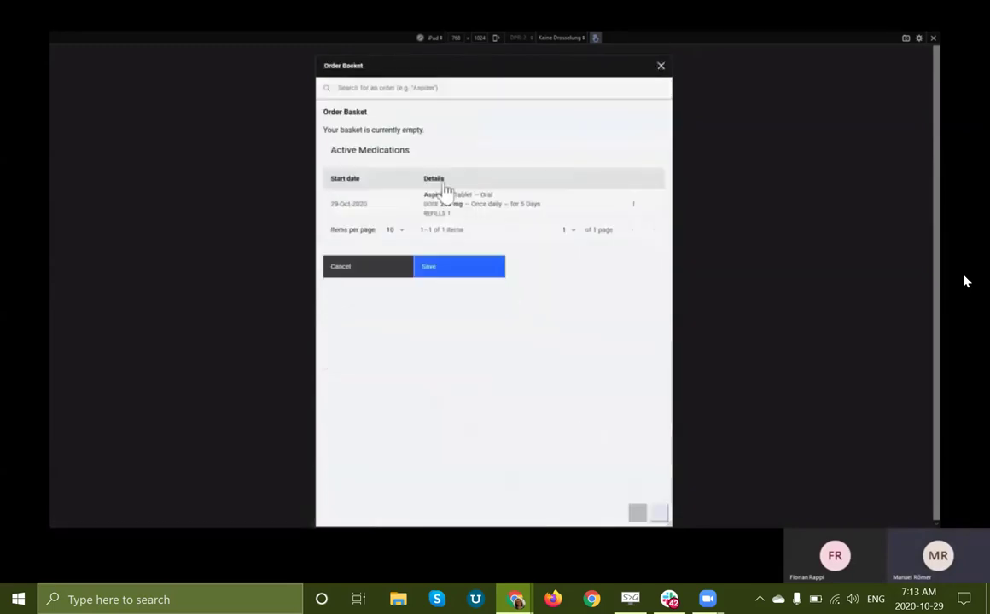
{"action": "left_click", "coordinate": [633, 204]}
{"action": "left_click", "coordinate": [585, 238]}
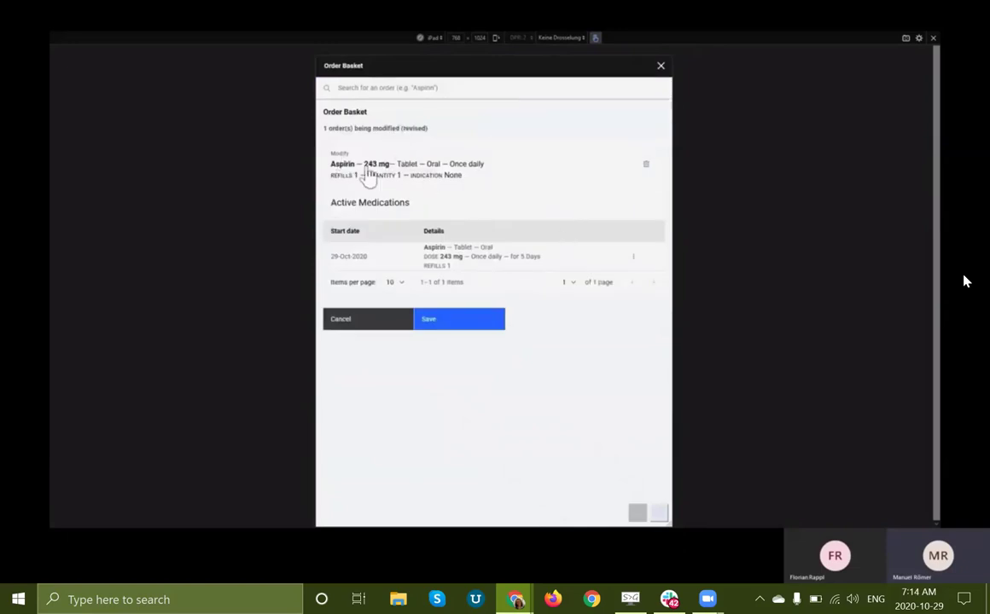
{"action": "left_click", "coordinate": [409, 88]}
{"action": "type", "text": "sulf"}
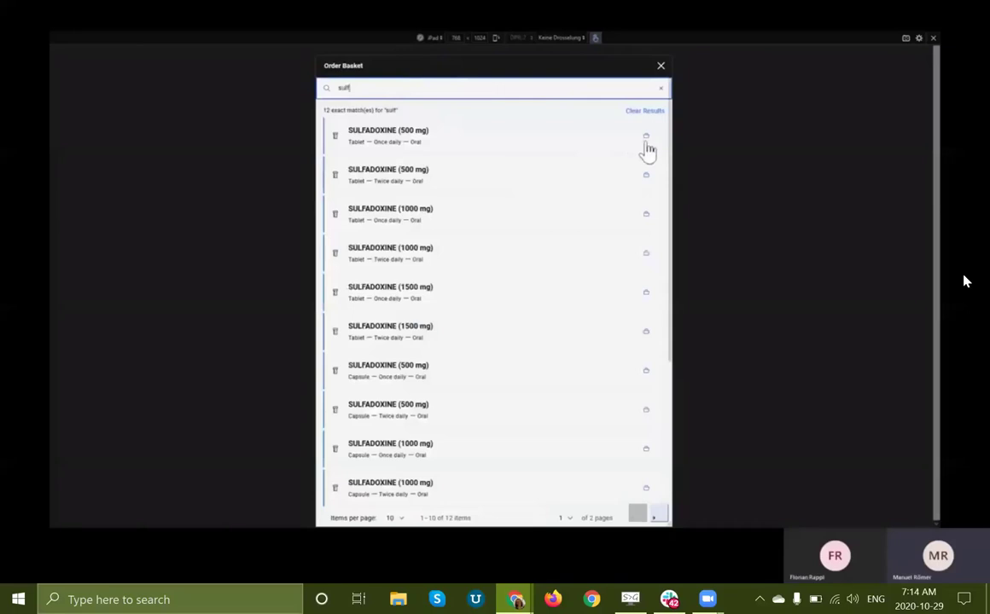
{"action": "left_click", "coordinate": [645, 141]}
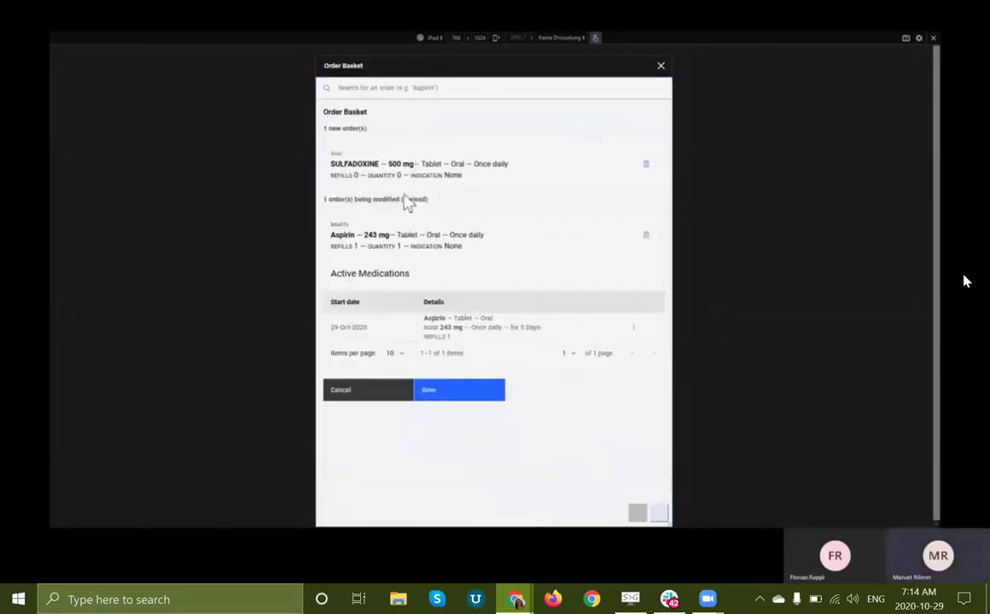
{"action": "left_click", "coordinate": [448, 391]}
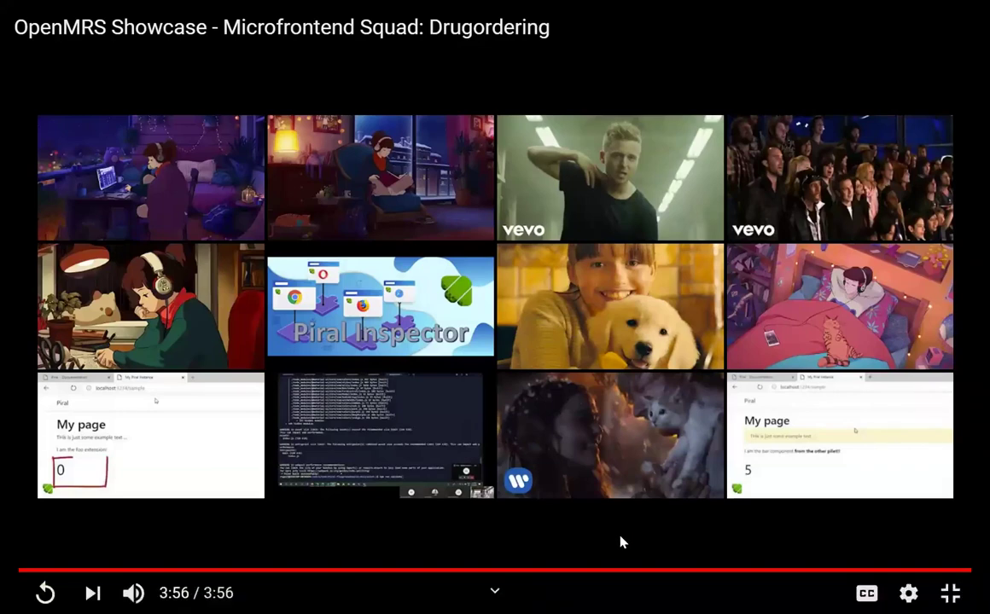
Step: Exit full screen on the finished YouTube video and switch to the Loom 'OpenMRS Interrupted Actions' tab
{"action": "key", "text": "Escape"}
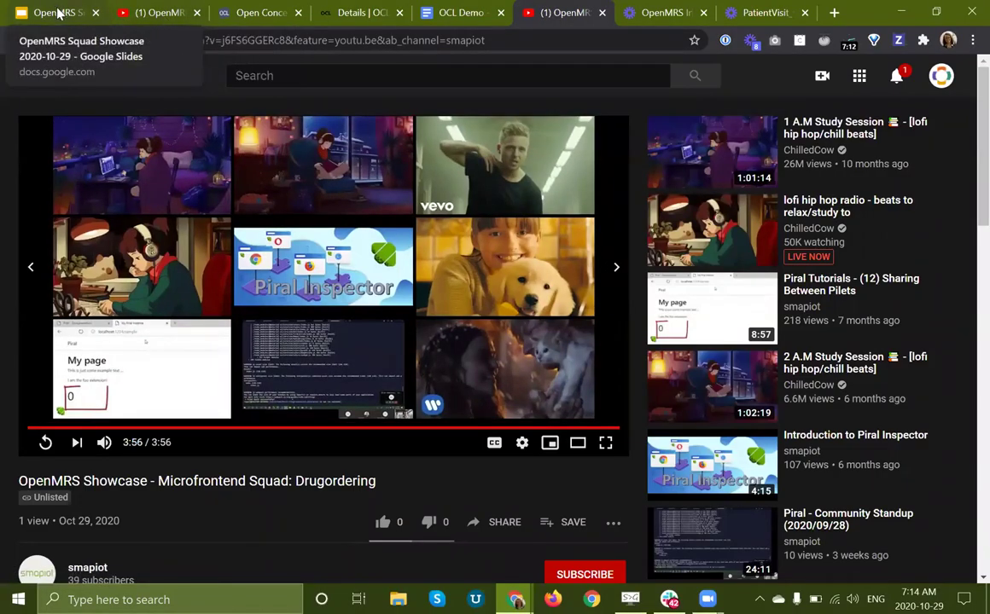
{"action": "left_click", "coordinate": [628, 16]}
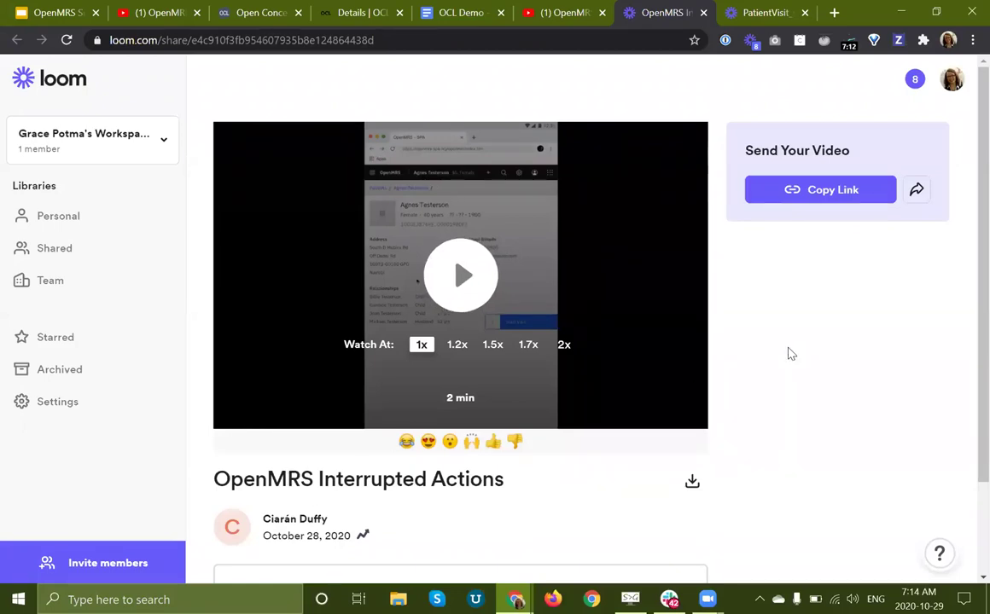
Step: Start the OpenMRS Interrupted Actions video and resume it playing in full screen
{"action": "left_click", "coordinate": [478, 289]}
{"action": "left_click", "coordinate": [233, 410]}
{"action": "left_click", "coordinate": [681, 415]}
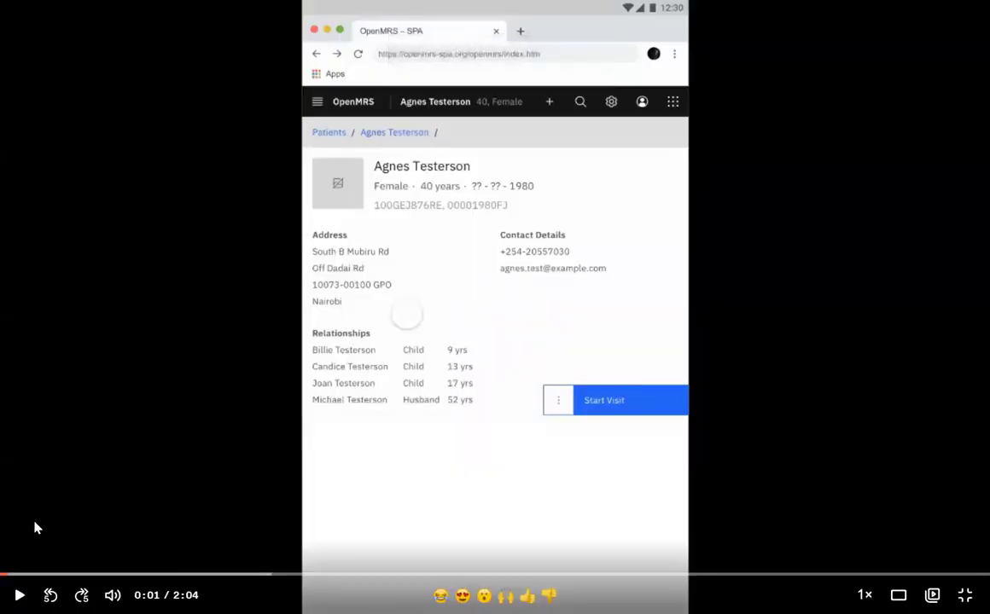
{"action": "left_click", "coordinate": [18, 594]}
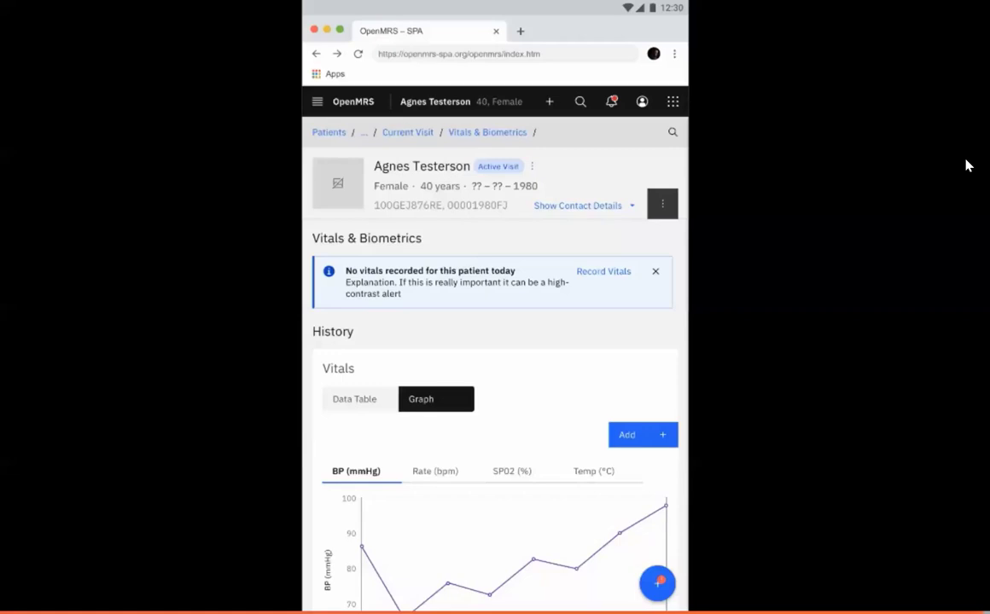
Step: Play the PatientVisit_v4 | ProtoPie Cloud video full screen to the end, then exit full screen
{"action": "key", "text": "Escape"}
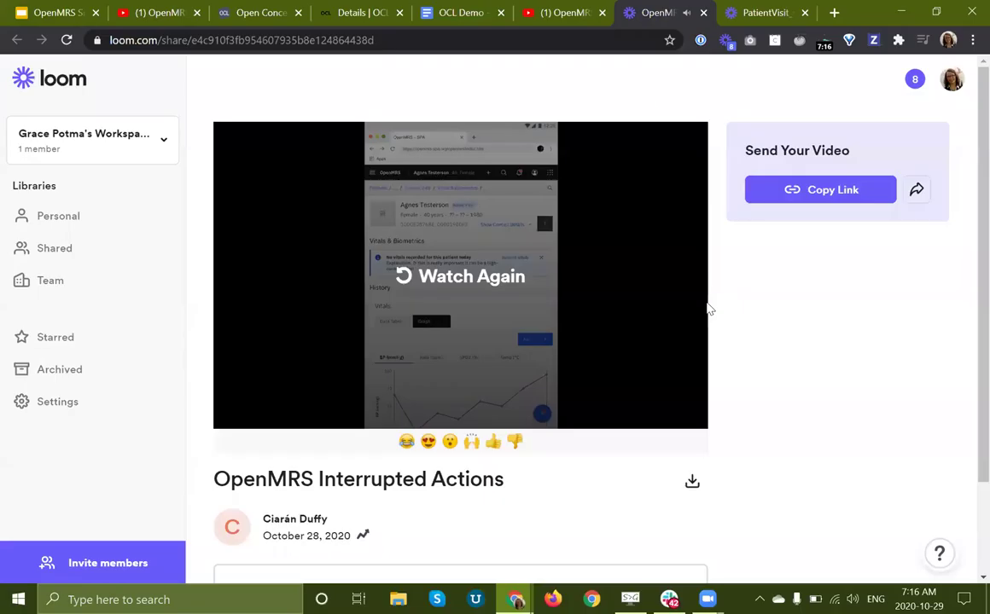
{"action": "left_click", "coordinate": [764, 13]}
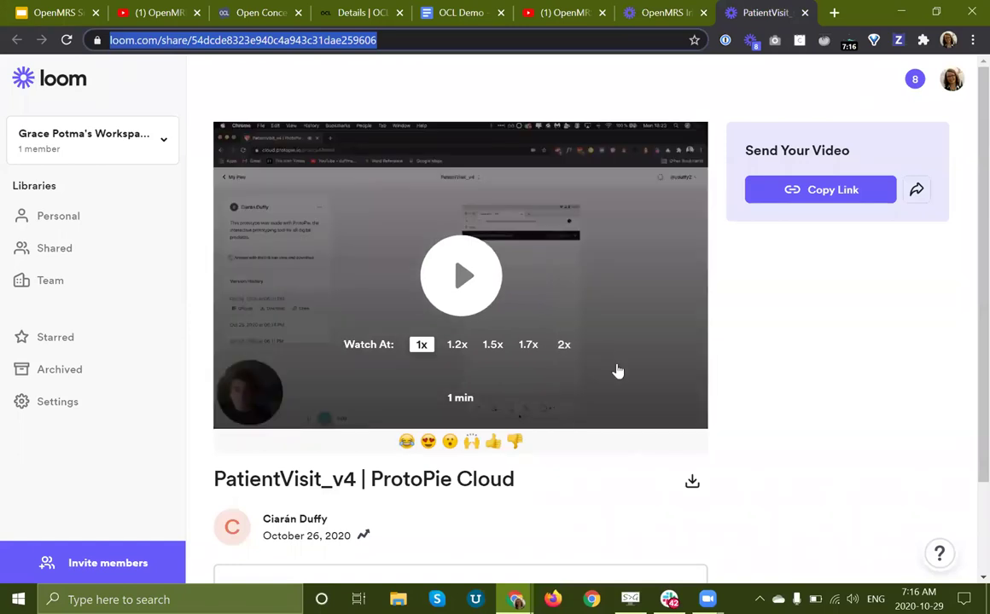
{"action": "left_click", "coordinate": [670, 384]}
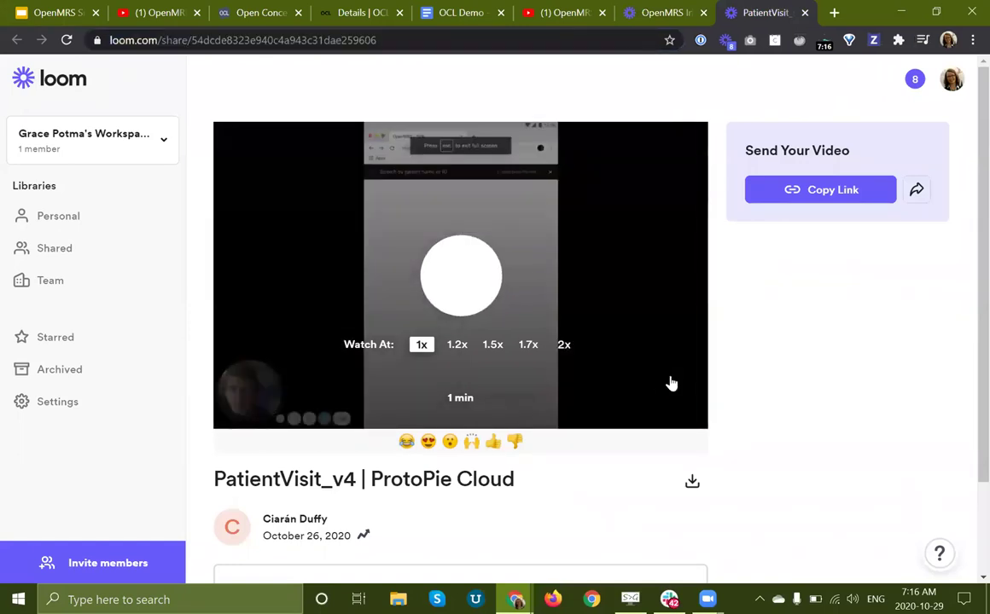
{"action": "left_click", "coordinate": [233, 410]}
{"action": "left_click", "coordinate": [682, 409]}
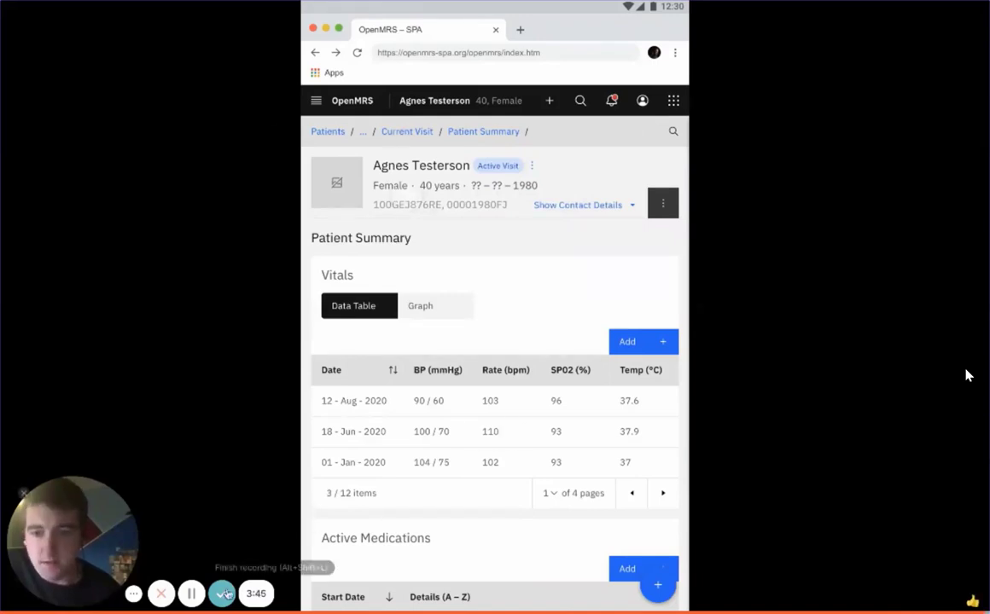
{"action": "key", "text": "Escape"}
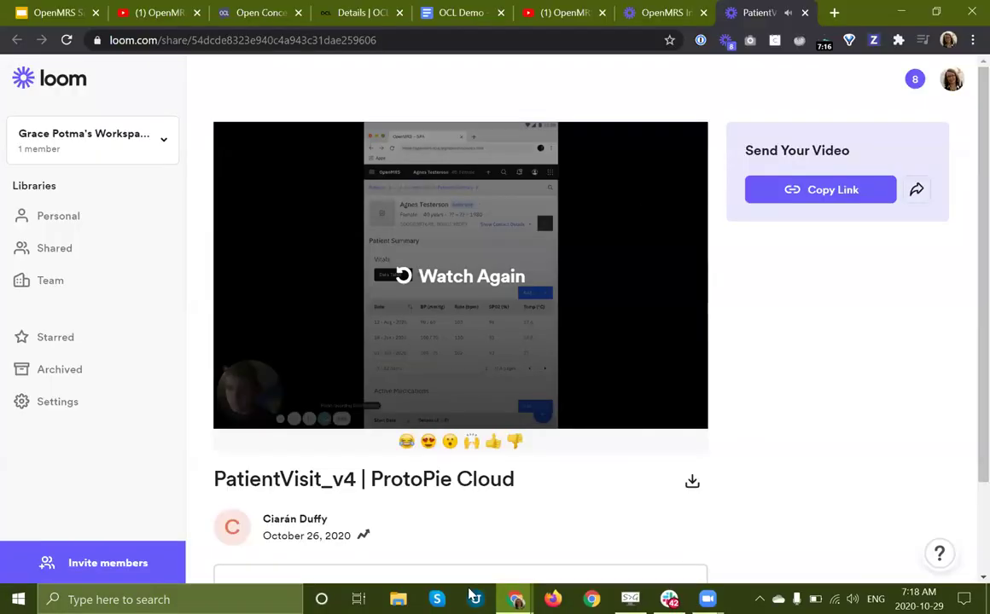
Step: Select slide 12, the COVID-19 Squad slide, in the OpenMRS Squad Showcase deck and present it full screen
{"action": "left_click", "coordinate": [50, 16]}
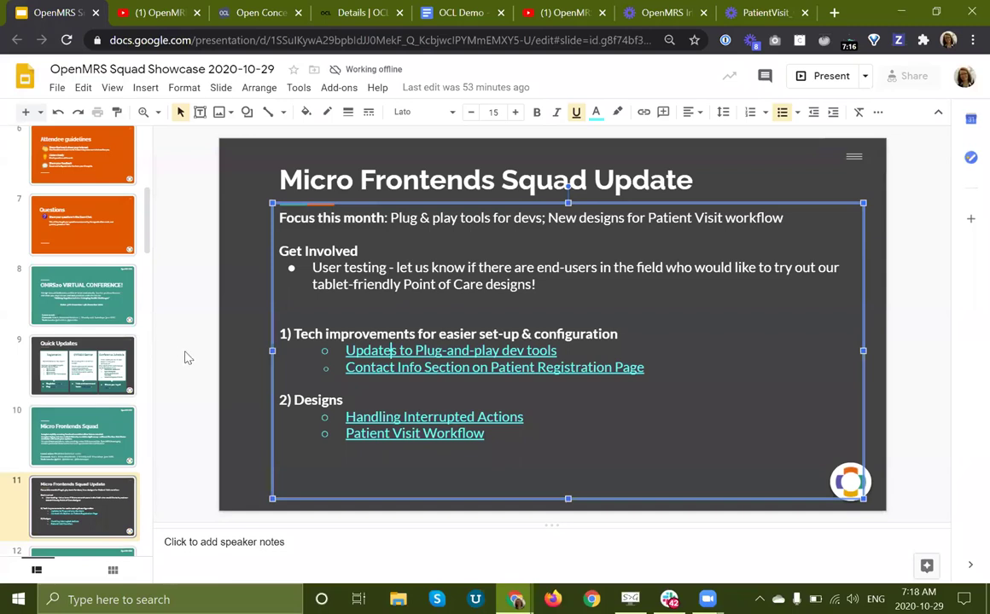
{"action": "left_click", "coordinate": [193, 364]}
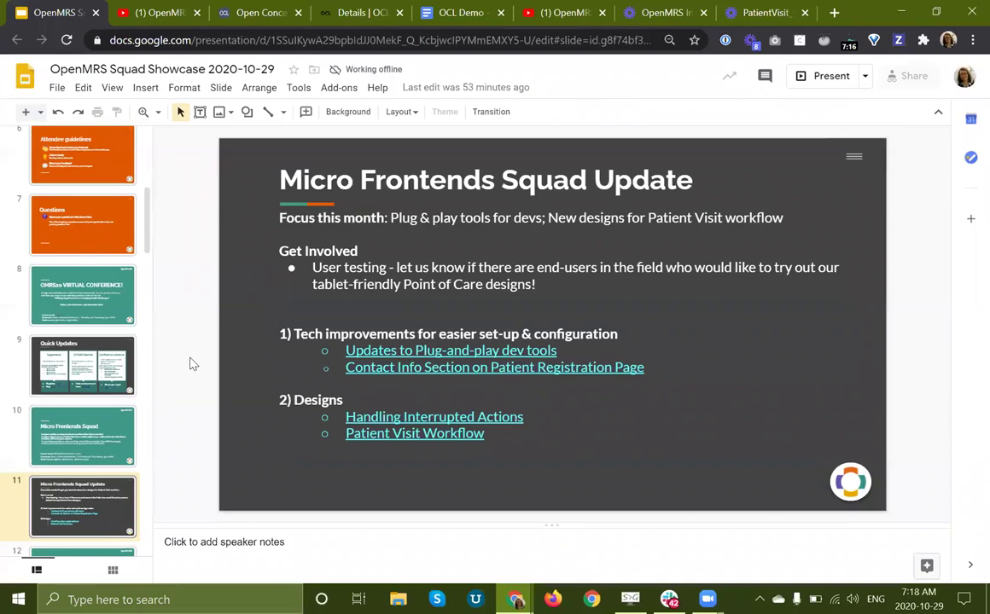
{"action": "scroll", "coordinate": [91, 400], "scroll_direction": "down", "scroll_amount": 3}
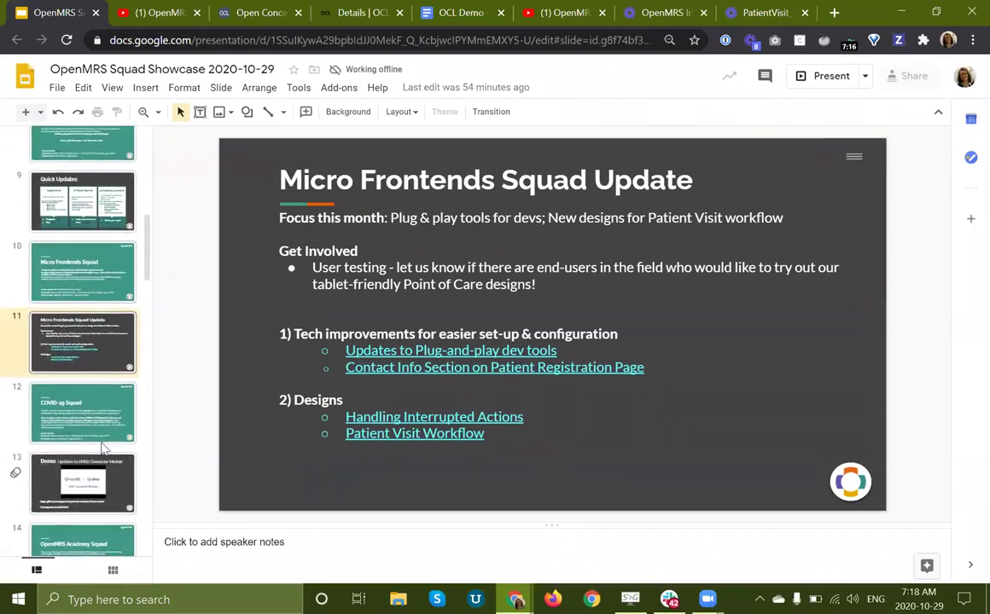
{"action": "left_click", "coordinate": [94, 435]}
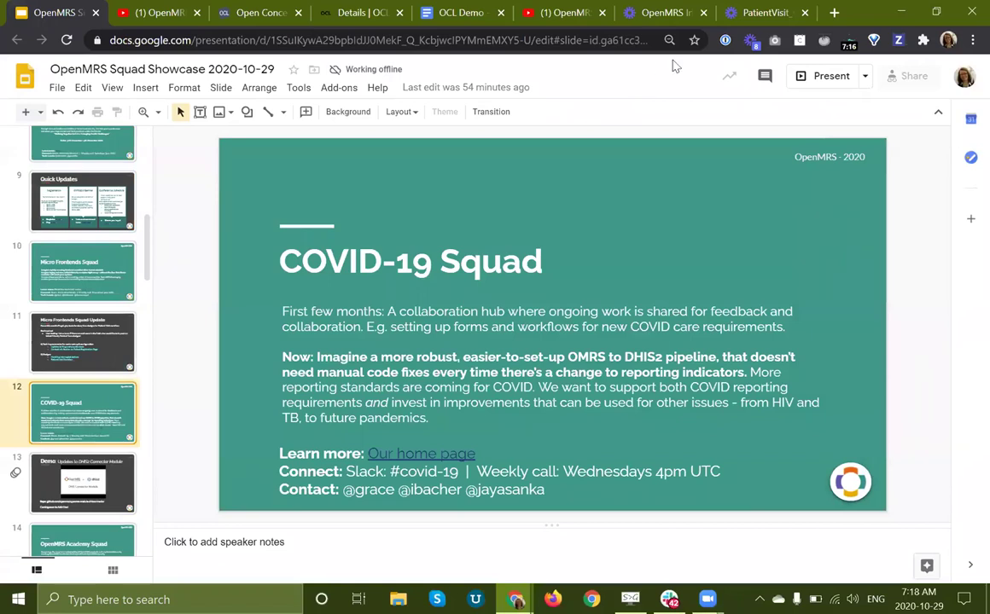
{"action": "left_click", "coordinate": [816, 77]}
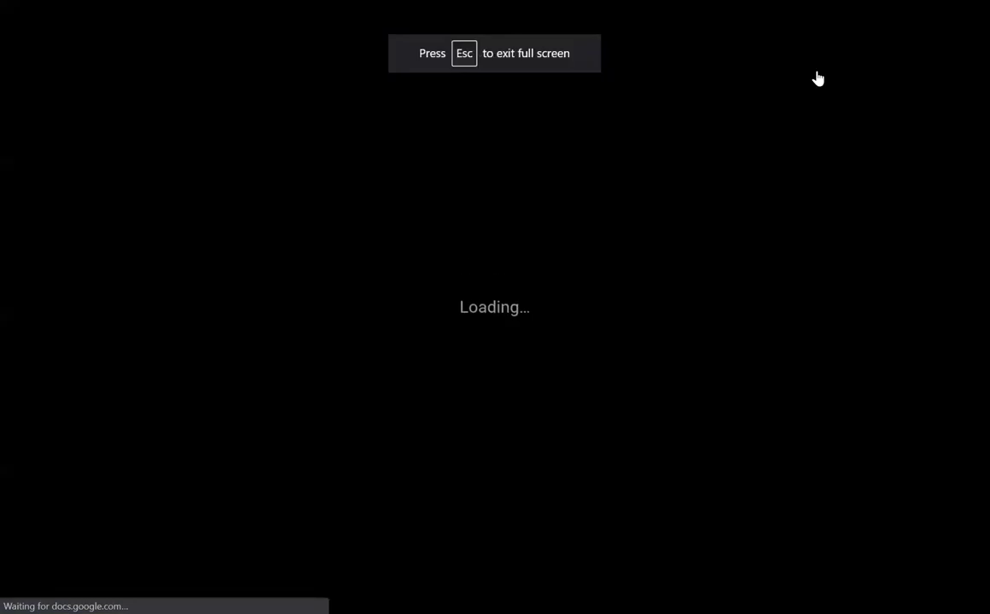
Step: Advance the slideshow to slide 13, 'Demo: Updates to DHIS2 Connector Module'
{"action": "mouse_move", "coordinate": [555, 562]}
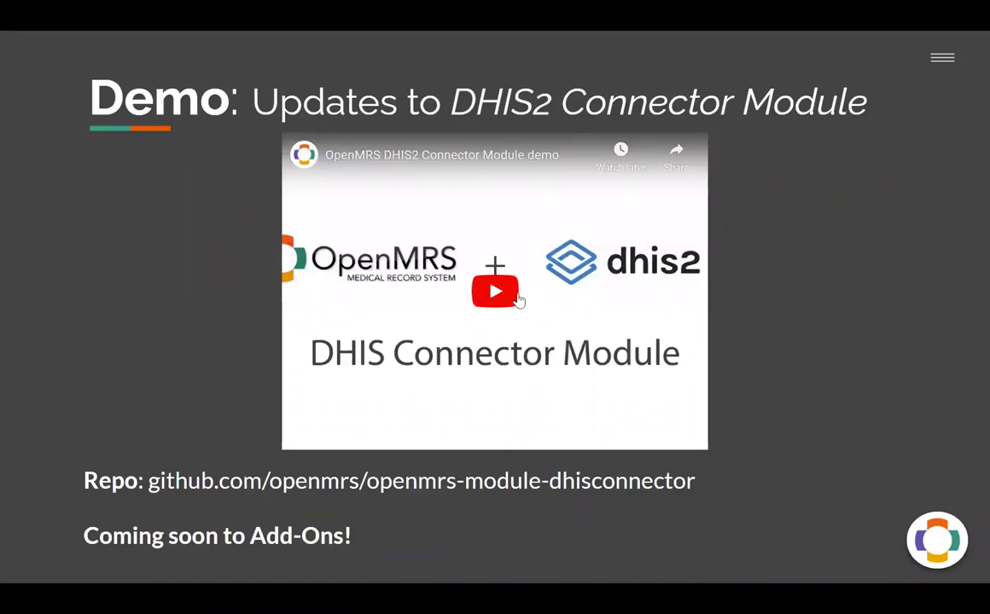
Step: Play the embedded DHIS2 Connector Module demo video in full screen
{"action": "left_click", "coordinate": [507, 304]}
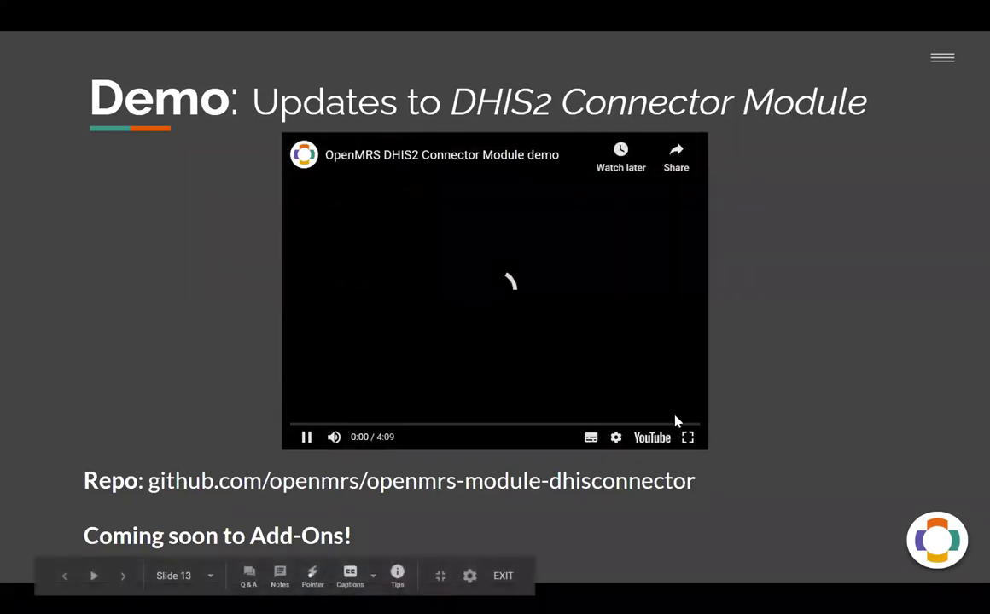
{"action": "left_click", "coordinate": [688, 436]}
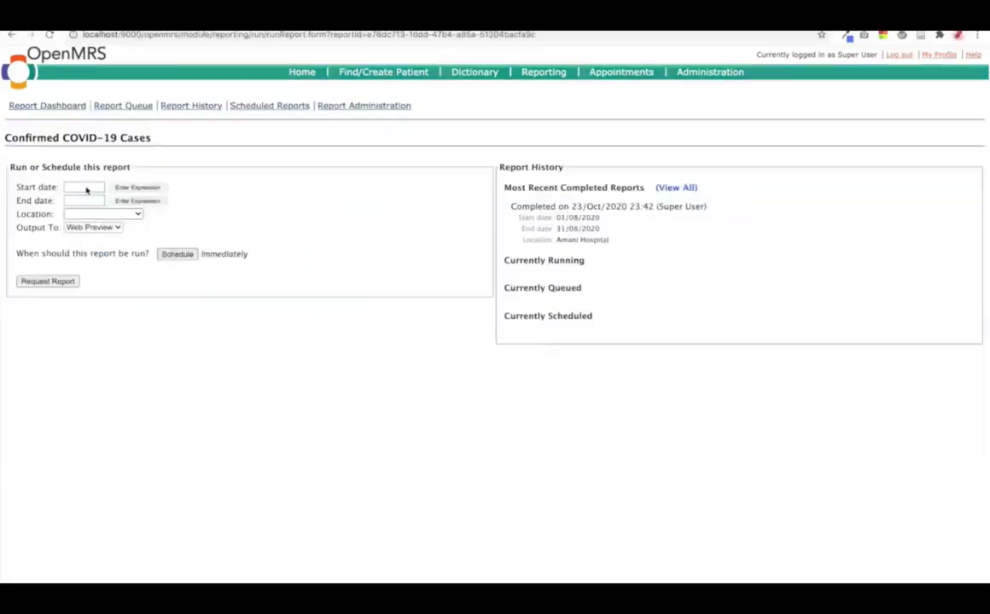
Step: Run the Confirmed COVID-19 Cases report for 01/08/2020–31/08/2020 and view its results
{"action": "left_click", "coordinate": [89, 187]}
{"action": "left_click", "coordinate": [99, 203]}
{"action": "left_click", "coordinate": [98, 180]}
{"action": "left_click", "coordinate": [189, 238]}
{"action": "left_click", "coordinate": [85, 200]}
{"action": "left_click", "coordinate": [101, 217]}
{"action": "left_click", "coordinate": [98, 194]}
{"action": "left_click", "coordinate": [96, 324]}
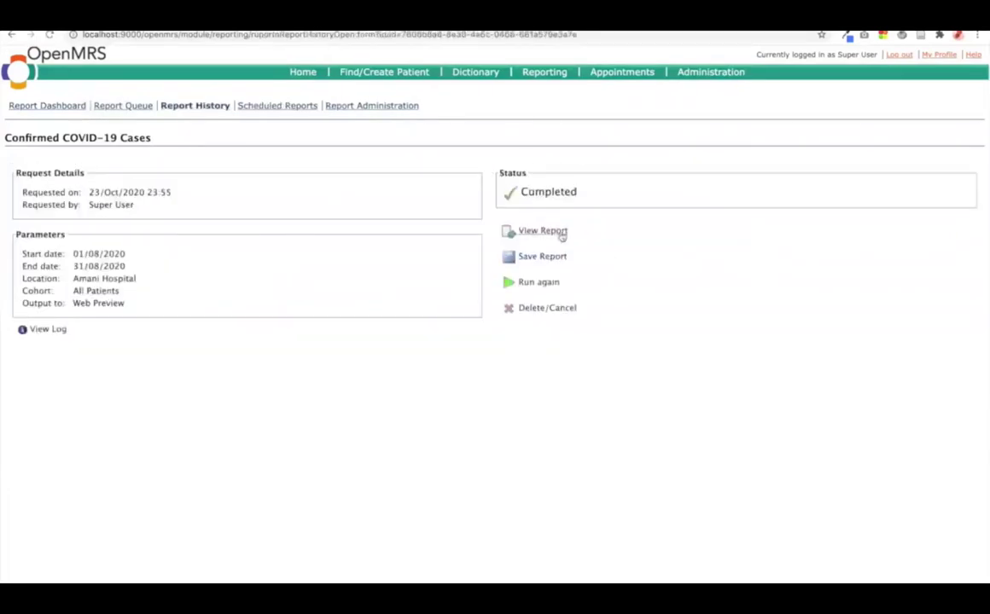
{"action": "left_click", "coordinate": [543, 232]}
Step: Copy report counts into the DHIS2 AGE < 20 FEMALE and AGE > 30 MALE cells
{"action": "right_click", "coordinate": [926, 243]}
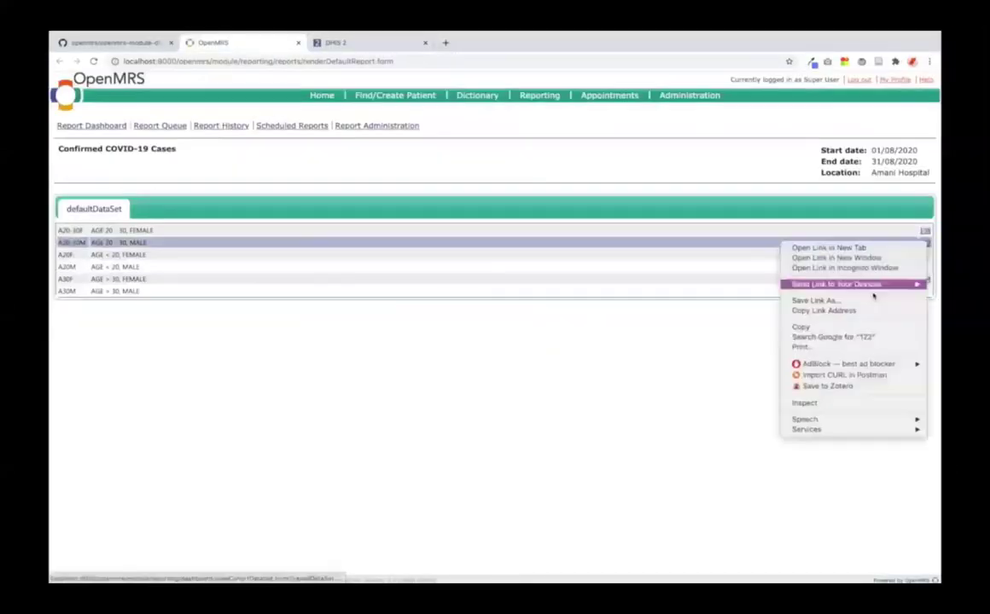
{"action": "right_click", "coordinate": [444, 265]}
{"action": "left_click", "coordinate": [479, 330]}
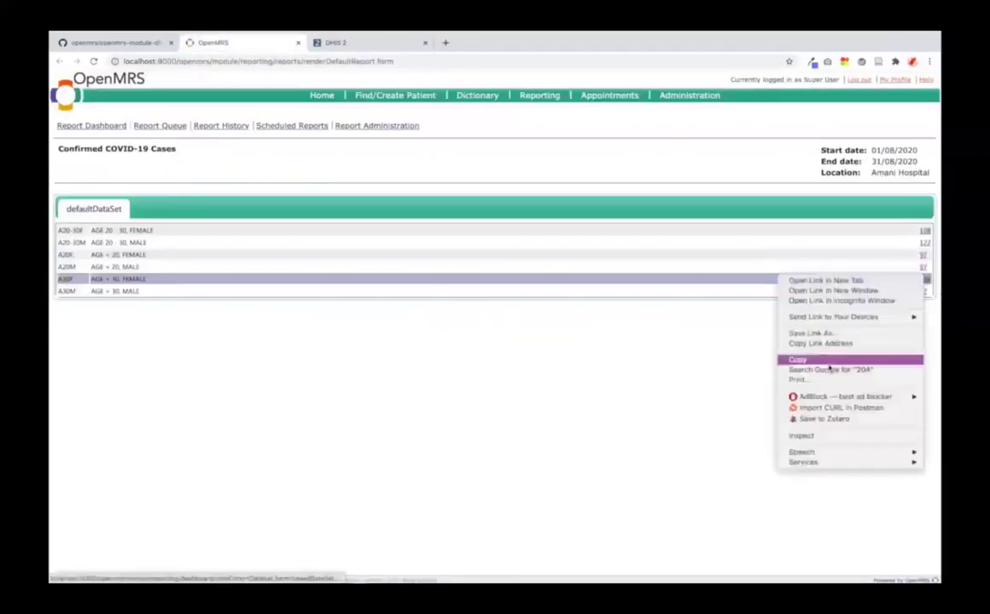
{"action": "right_click", "coordinate": [680, 268]}
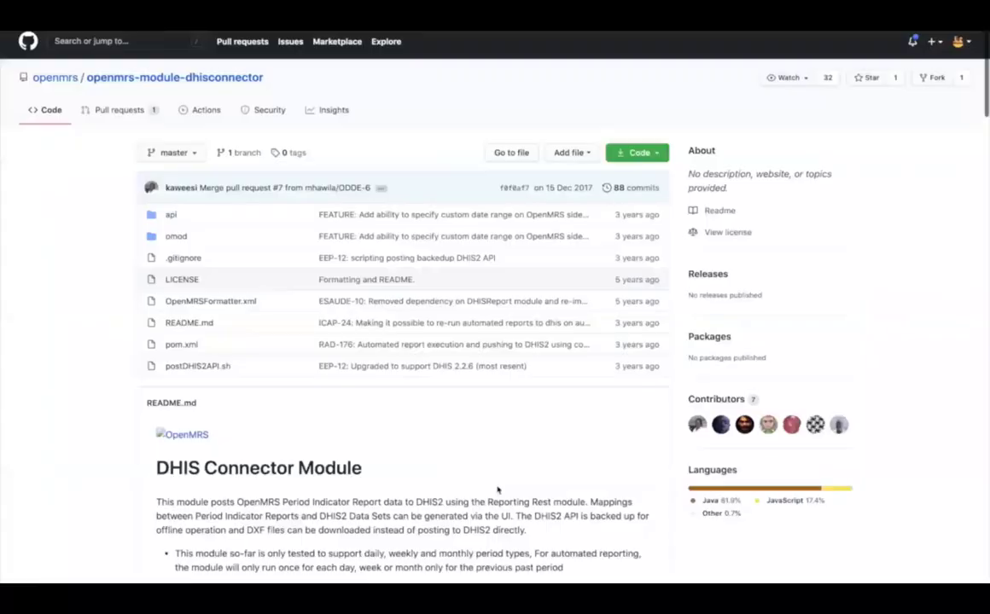
Step: Scroll down the DHIS Connector module page toward the Configure DHIS Server settings
{"action": "scroll", "coordinate": [497, 491], "scroll_direction": "down", "scroll_amount": 15}
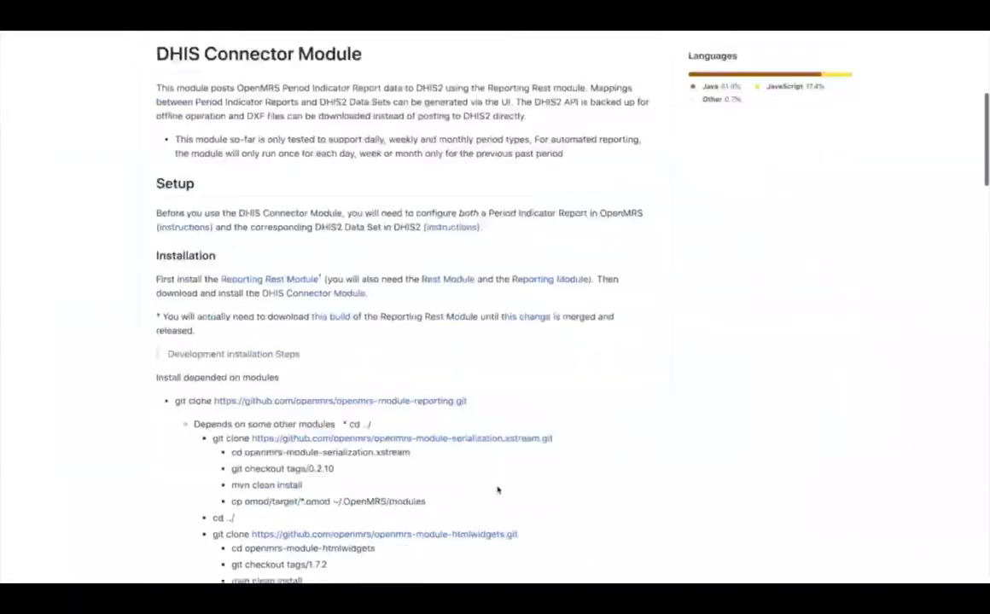
{"action": "scroll", "coordinate": [498, 491], "scroll_direction": "down", "scroll_amount": 5}
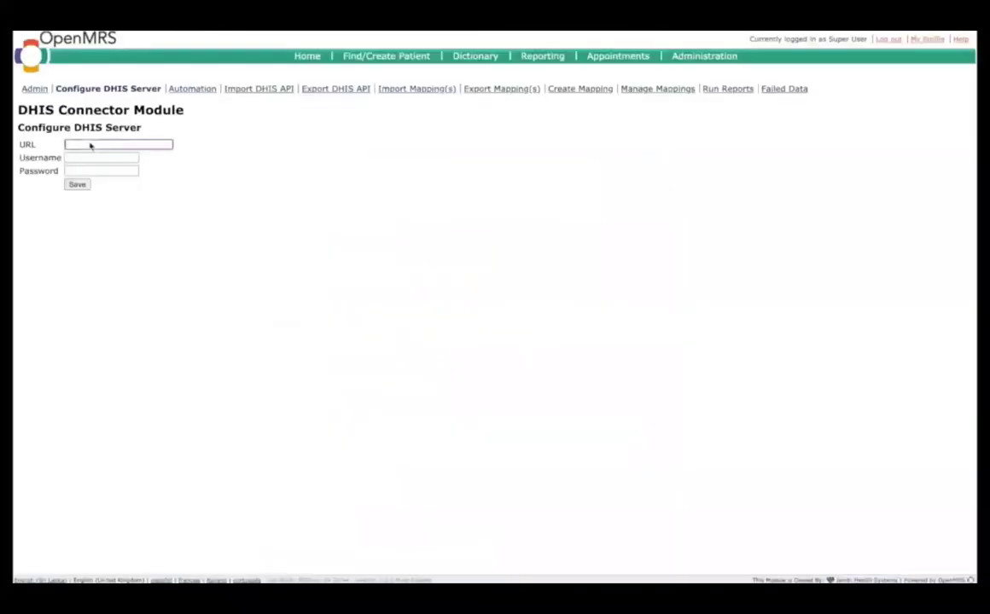
Step: Enter the DHIS2 server URL, the account username and password, and save the connection
{"action": "key", "text": "Tab"}
{"action": "key", "text": "Tab"}
{"action": "left_click", "coordinate": [229, 432]}
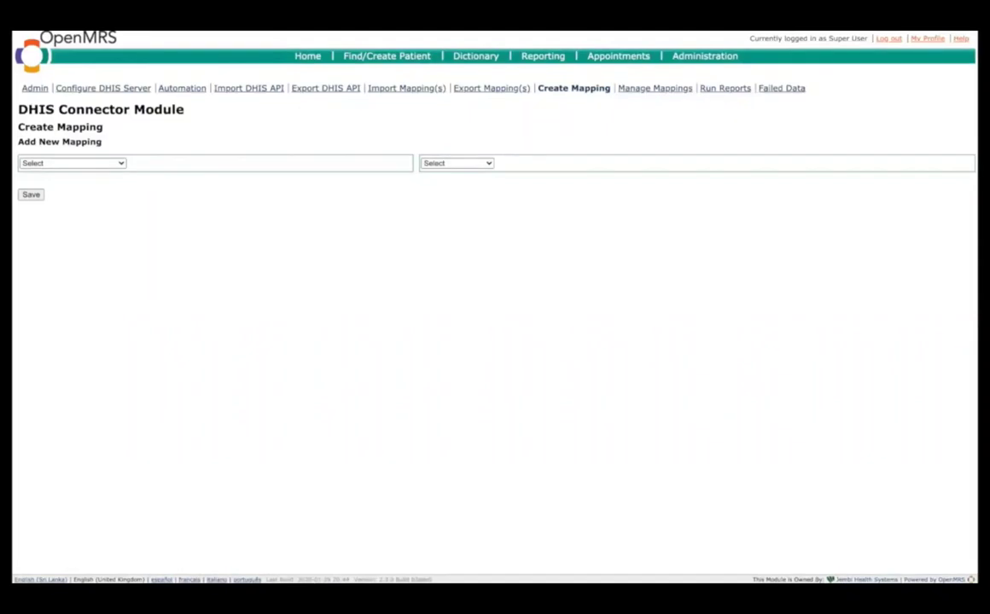
Step: Pick the Confirmed COVID-19 Cases report and the COVID-19 Update data set for mapping
{"action": "left_click", "coordinate": [120, 164]}
{"action": "left_click", "coordinate": [113, 174]}
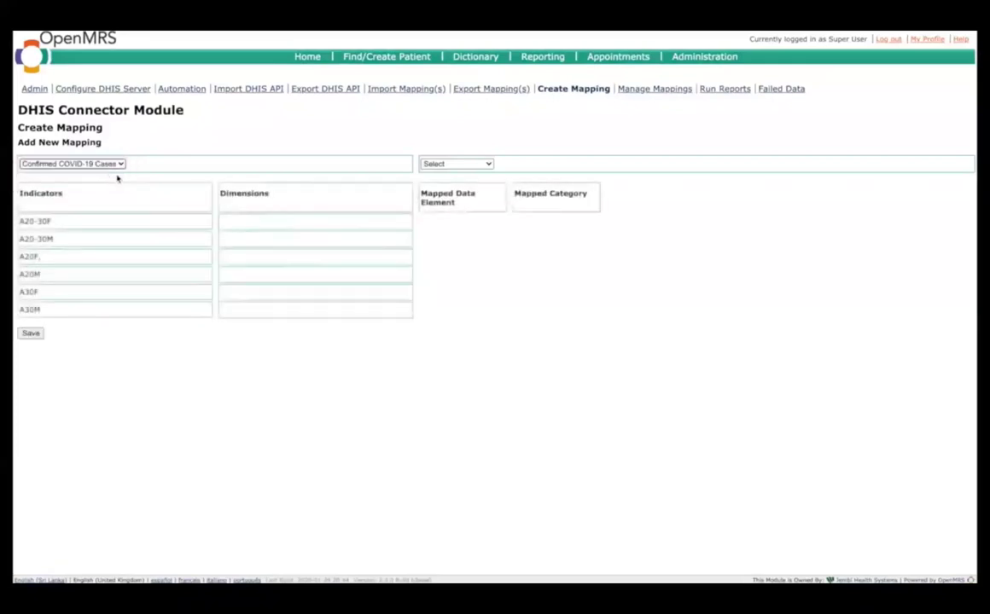
{"action": "left_click", "coordinate": [477, 164]}
{"action": "left_click", "coordinate": [453, 171]}
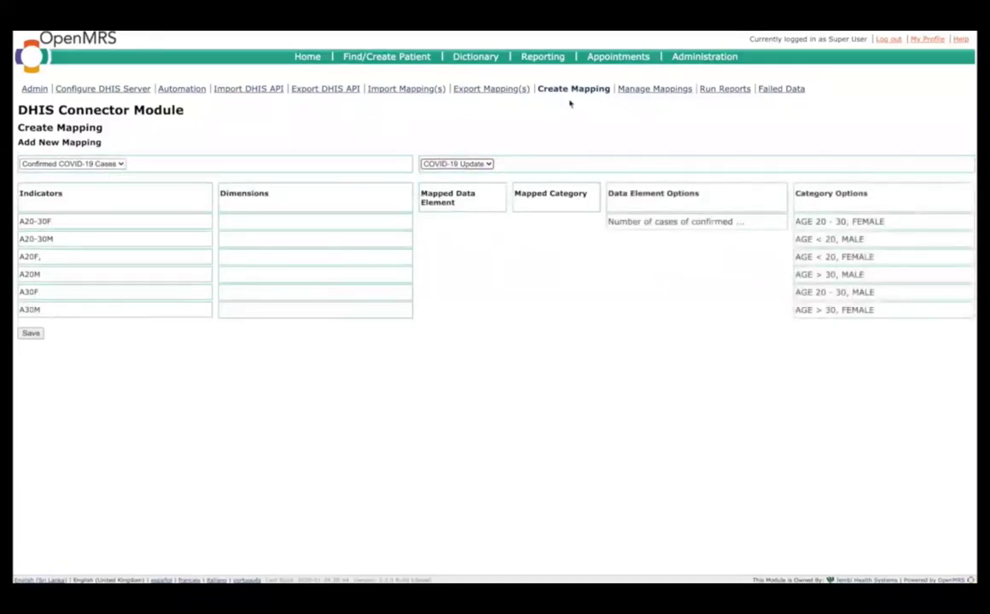
Step: Map indicators A20-30F, A20-30M, A20F, A20M, A30F and A30M to the confirmed cases element
{"action": "left_click_drag", "start_coordinate": [615, 221], "coordinate": [460, 222]}
{"action": "left_click_drag", "start_coordinate": [753, 224], "coordinate": [461, 240]}
{"action": "left_click_drag", "start_coordinate": [674, 221], "coordinate": [461, 257]}
{"action": "left_click_drag", "start_coordinate": [674, 221], "coordinate": [461, 274]}
{"action": "left_click_drag", "start_coordinate": [674, 221], "coordinate": [460, 310]}
Step: Assign the age and gender categories to each indicator and save the mapping as Test 1
{"action": "left_click_drag", "start_coordinate": [840, 221], "coordinate": [546, 221]}
{"action": "left_click_drag", "start_coordinate": [840, 292], "coordinate": [555, 240]}
{"action": "left_click_drag", "start_coordinate": [833, 257], "coordinate": [555, 257]}
{"action": "left_click_drag", "start_coordinate": [828, 239], "coordinate": [555, 291]}
{"action": "left_click_drag", "start_coordinate": [840, 292], "coordinate": [555, 309]}
{"action": "left_click", "coordinate": [31, 332]}
Step: Name the saved mapping 'Test 1'
{"action": "left_click", "coordinate": [169, 297]}
{"action": "type", "text": "Test 1"}
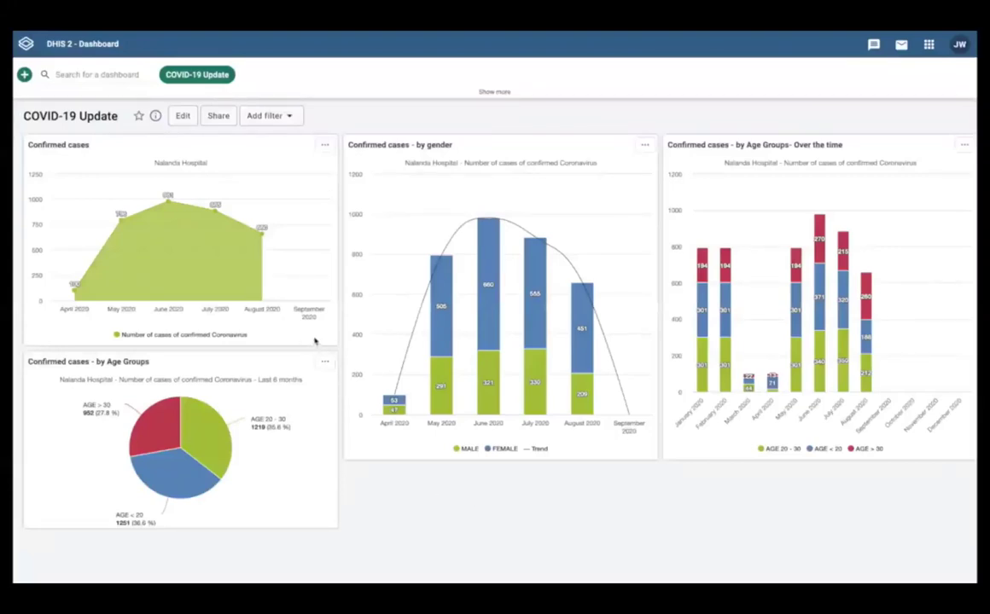
{"action": "mouse_move", "coordinate": [294, 281]}
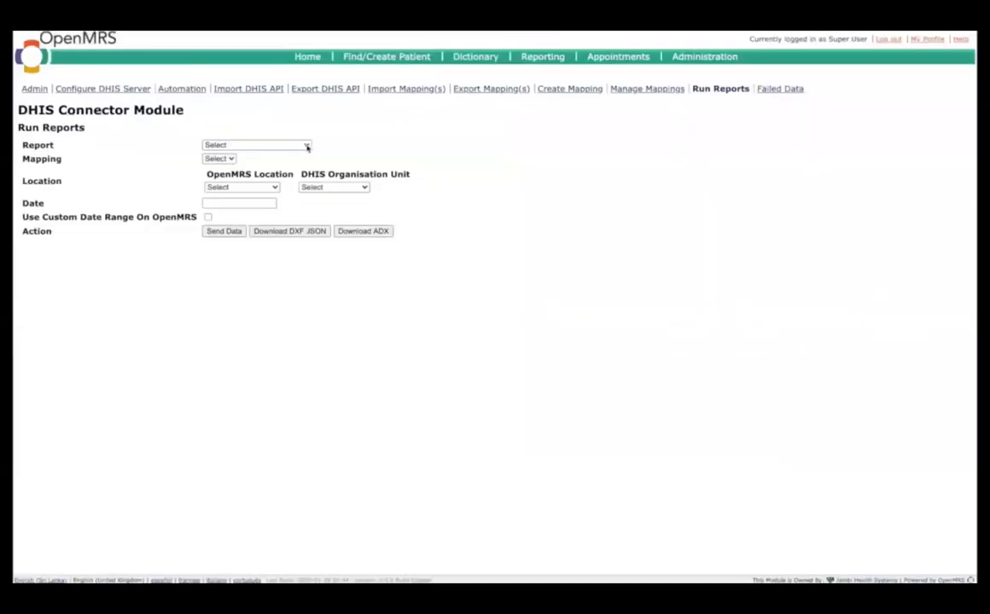
Step: Send Confirmed COVID-19 Cases with mapping Test 1, Amani Hospital to Nalanda Hospital, period 202009
{"action": "left_click", "coordinate": [304, 147]}
{"action": "left_click", "coordinate": [294, 156]}
{"action": "left_click", "coordinate": [236, 159]}
{"action": "left_click", "coordinate": [224, 169]}
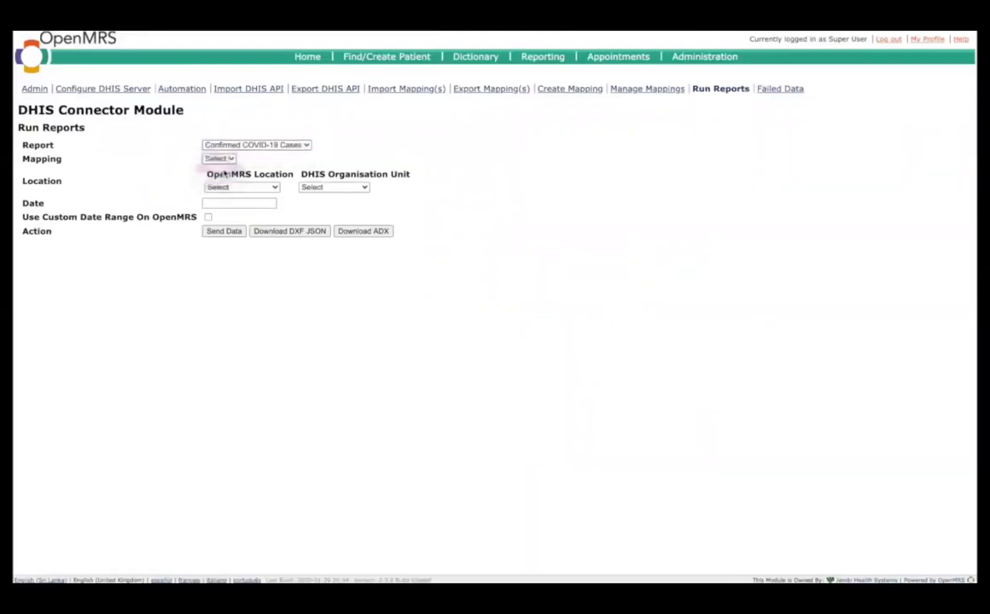
{"action": "left_click", "coordinate": [269, 189]}
{"action": "left_click", "coordinate": [263, 197]}
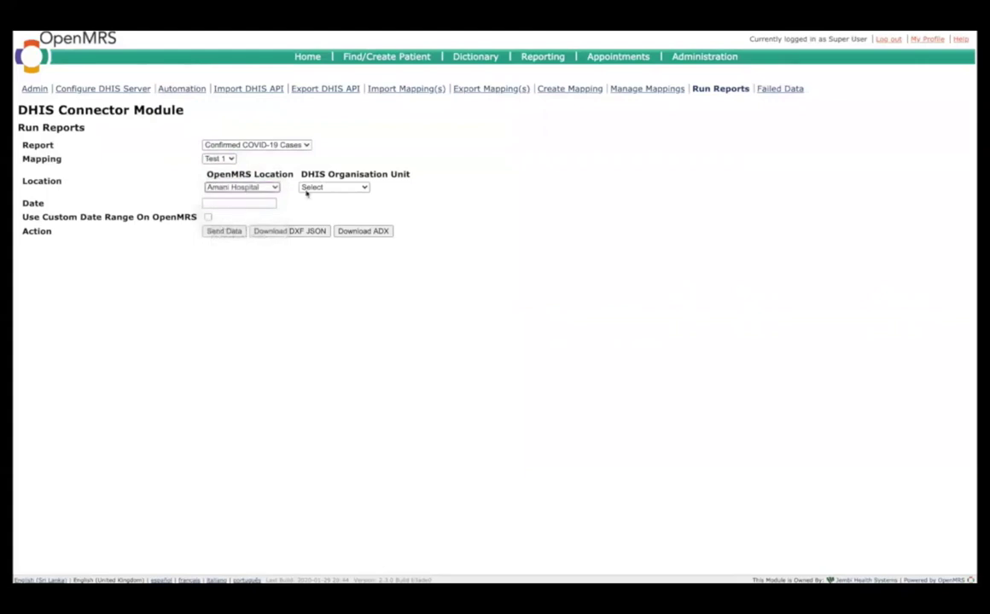
{"action": "left_click", "coordinate": [330, 190]}
{"action": "left_click", "coordinate": [333, 197]}
{"action": "left_click", "coordinate": [268, 204]}
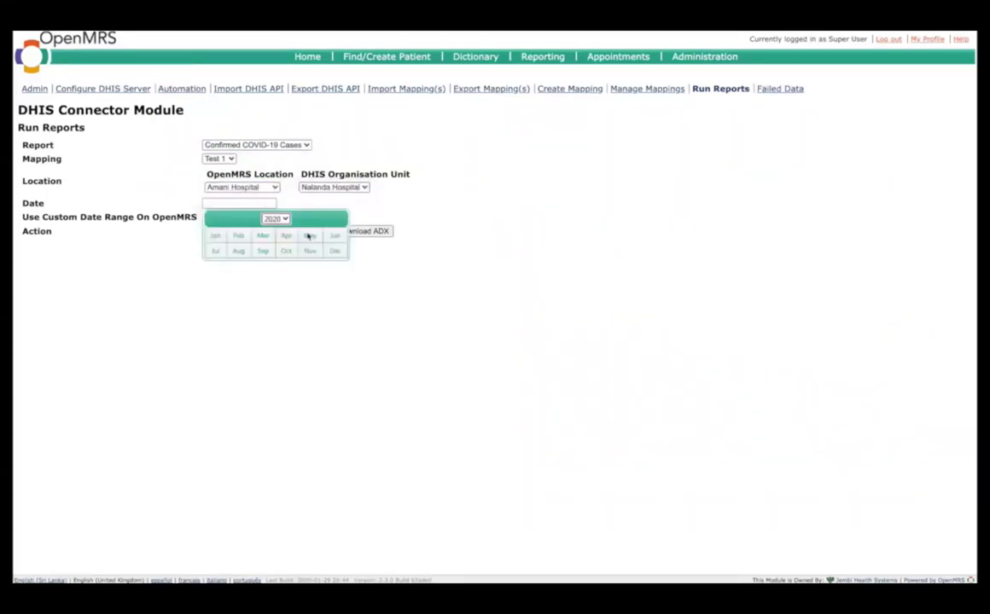
{"action": "left_click", "coordinate": [262, 250]}
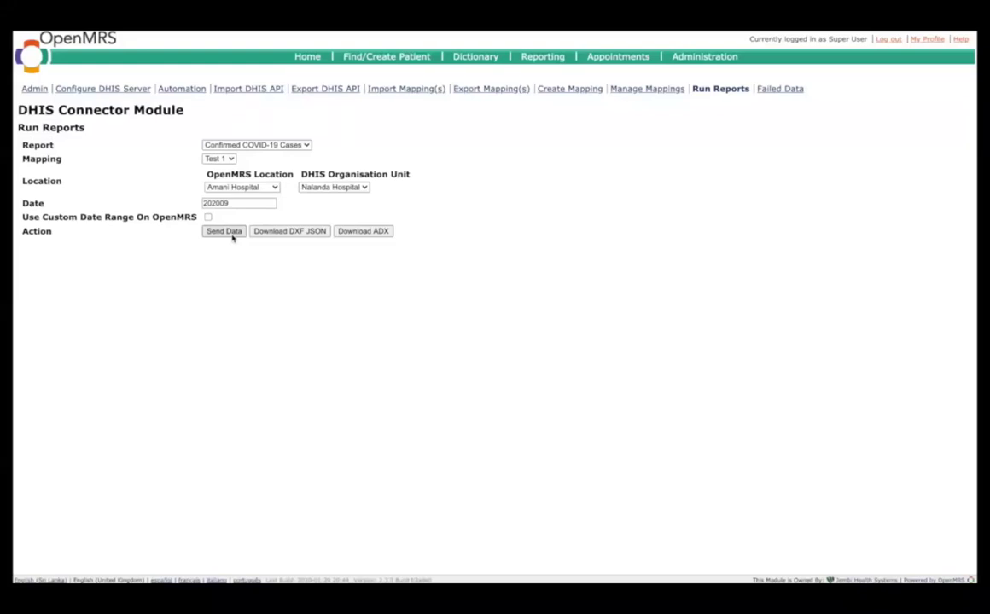
{"action": "left_click", "coordinate": [229, 233]}
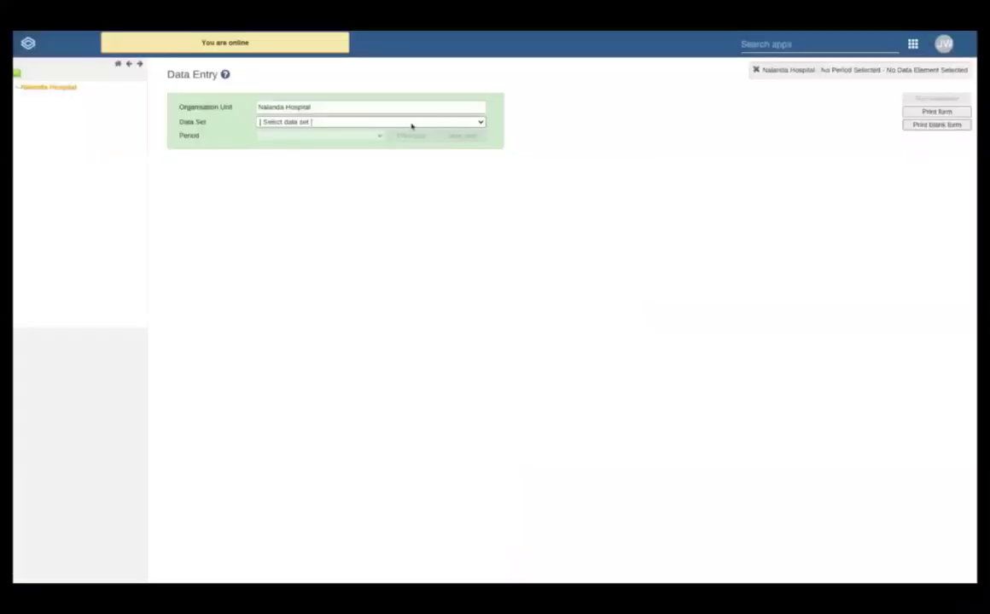
Step: Show the COVID-19 Update data set in Data Entry, then start the analytics tables export
{"action": "left_click", "coordinate": [410, 124]}
{"action": "left_click", "coordinate": [375, 131]}
{"action": "left_click", "coordinate": [331, 134]}
{"action": "left_click", "coordinate": [316, 147]}
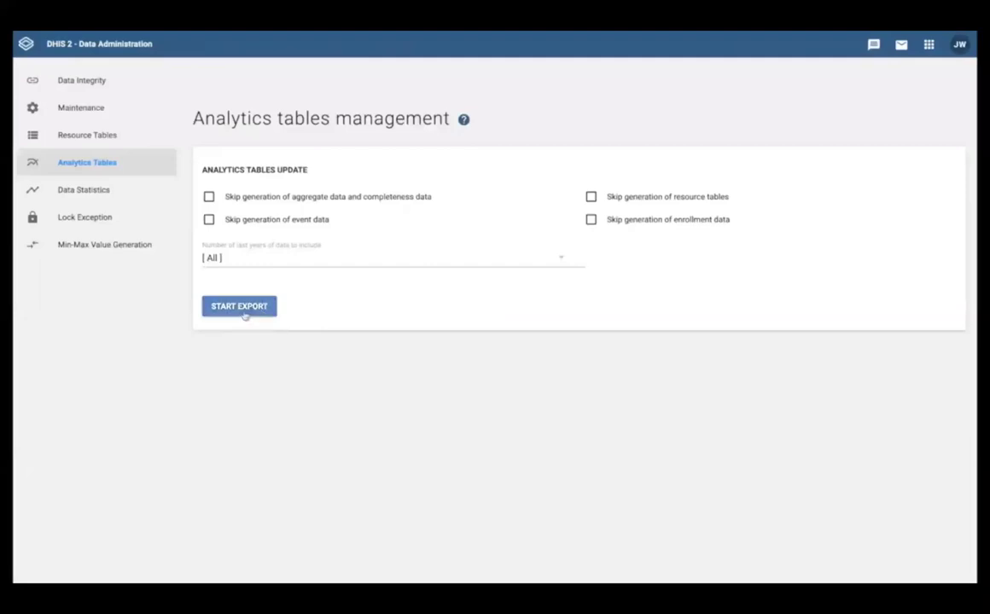
{"action": "left_click", "coordinate": [243, 314]}
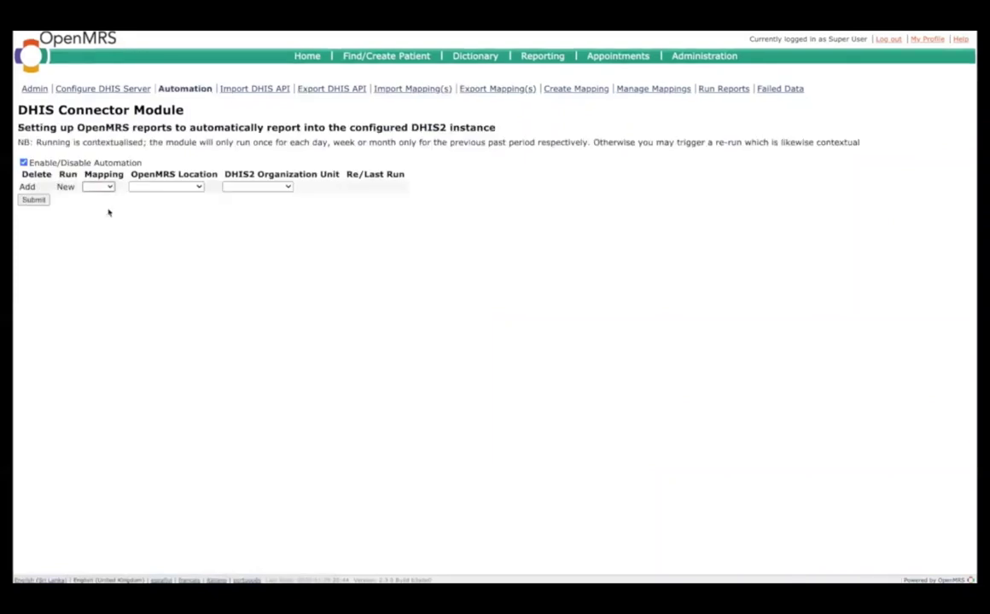
Step: Submit an automation row: mapping Test 1, location Amani Hospital, org unit Nalanda Hospital
{"action": "left_click", "coordinate": [99, 186]}
{"action": "left_click", "coordinate": [103, 197]}
{"action": "left_click", "coordinate": [165, 186]}
{"action": "left_click", "coordinate": [162, 198]}
{"action": "left_click", "coordinate": [257, 186]}
{"action": "left_click", "coordinate": [258, 195]}
{"action": "left_click", "coordinate": [34, 200]}
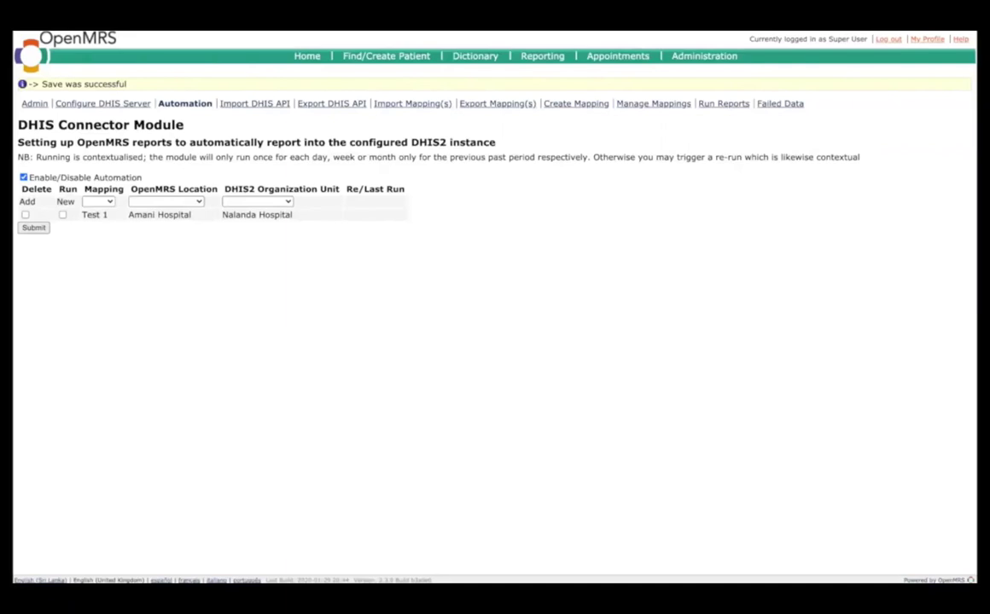
{"action": "key", "text": "super+shift+f"}
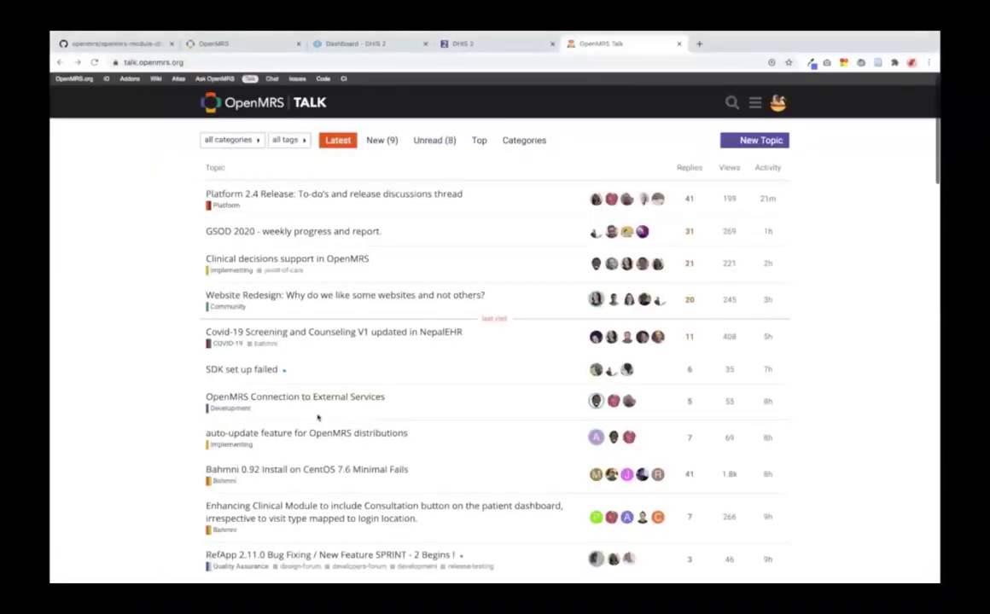
Step: Scroll down through the OpenMRS Talk latest-topics list
{"action": "scroll", "coordinate": [320, 415], "scroll_direction": "down", "scroll_amount": 2}
{"action": "scroll", "coordinate": [318, 417], "scroll_direction": "down", "scroll_amount": 4}
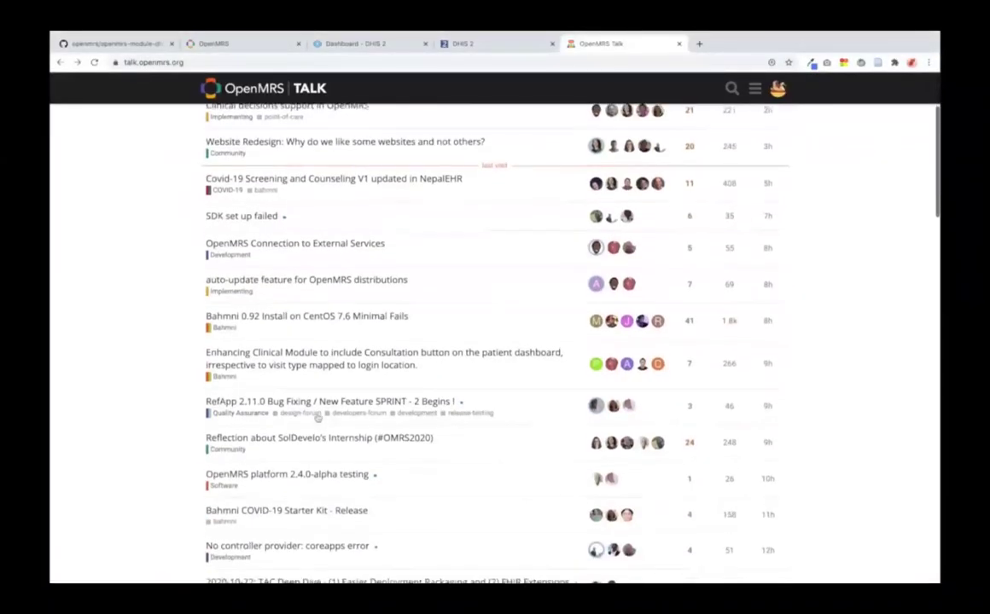
{"action": "scroll", "coordinate": [317, 418], "scroll_direction": "down", "scroll_amount": 4}
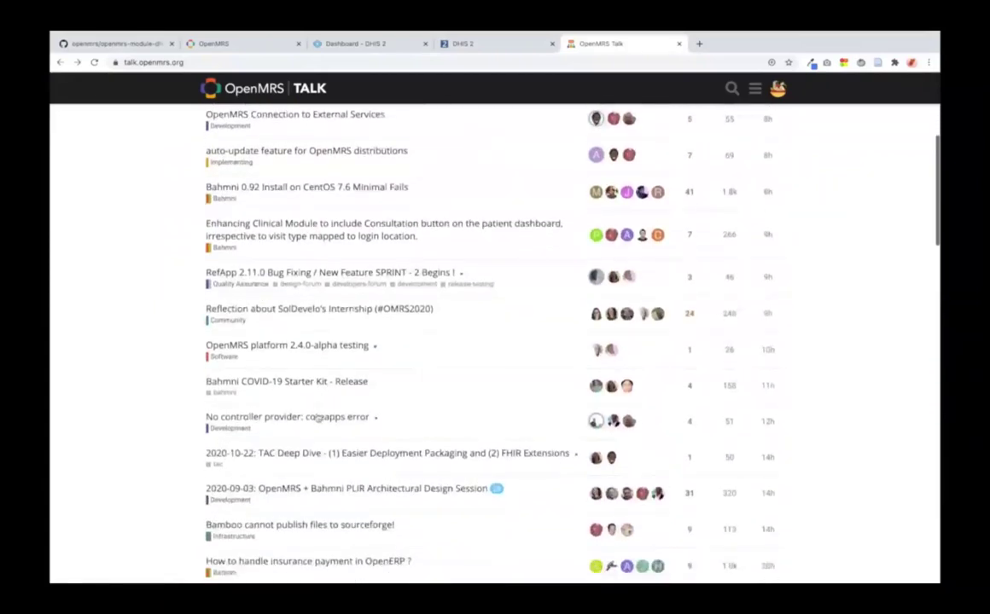
{"action": "scroll", "coordinate": [317, 417], "scroll_direction": "down", "scroll_amount": 4}
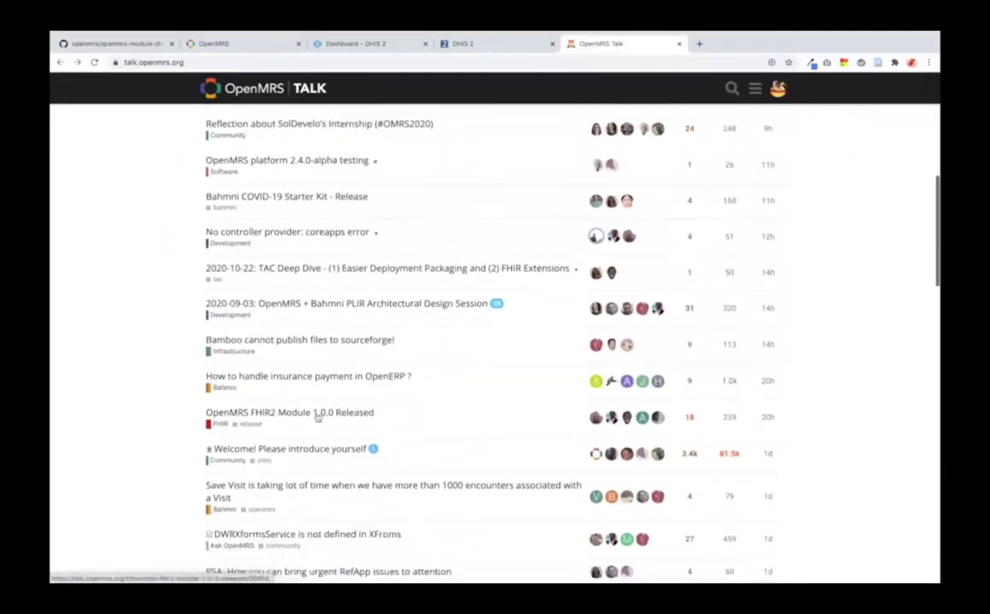
{"action": "scroll", "coordinate": [318, 417], "scroll_direction": "down", "scroll_amount": 4}
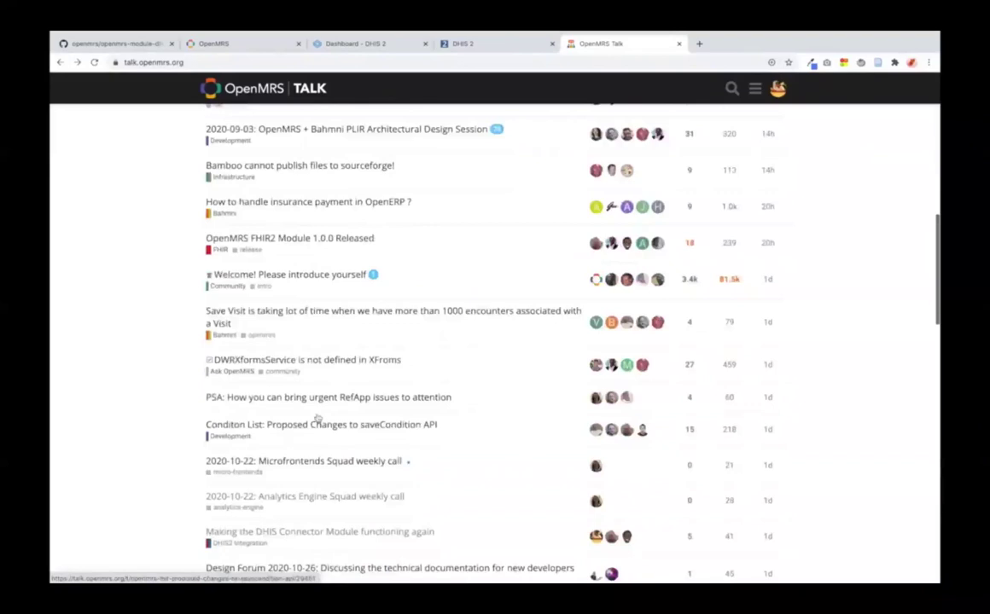
{"action": "scroll", "coordinate": [317, 417], "scroll_direction": "down", "scroll_amount": 3}
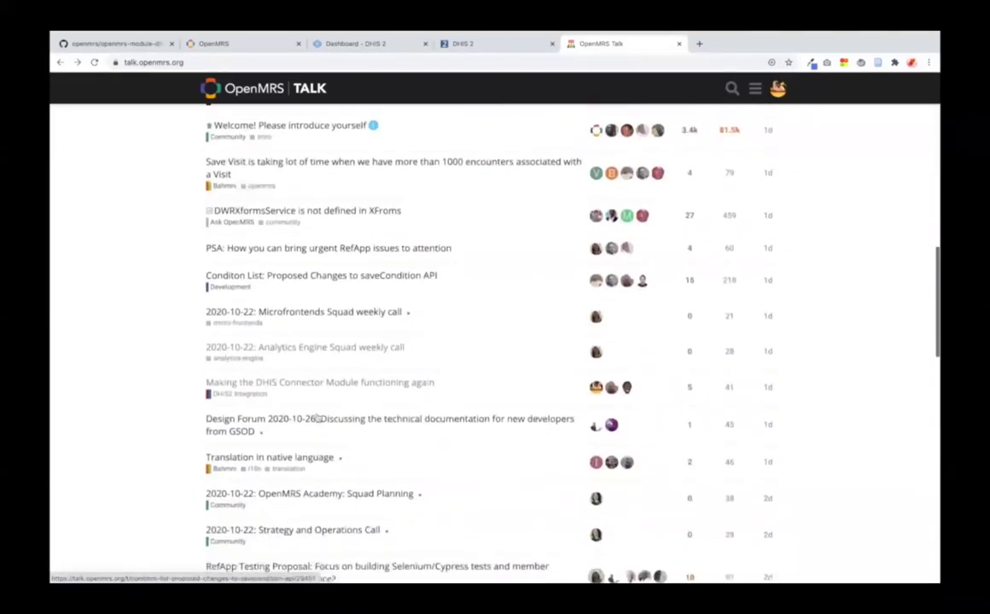
{"action": "scroll", "coordinate": [317, 417], "scroll_direction": "down", "scroll_amount": 3}
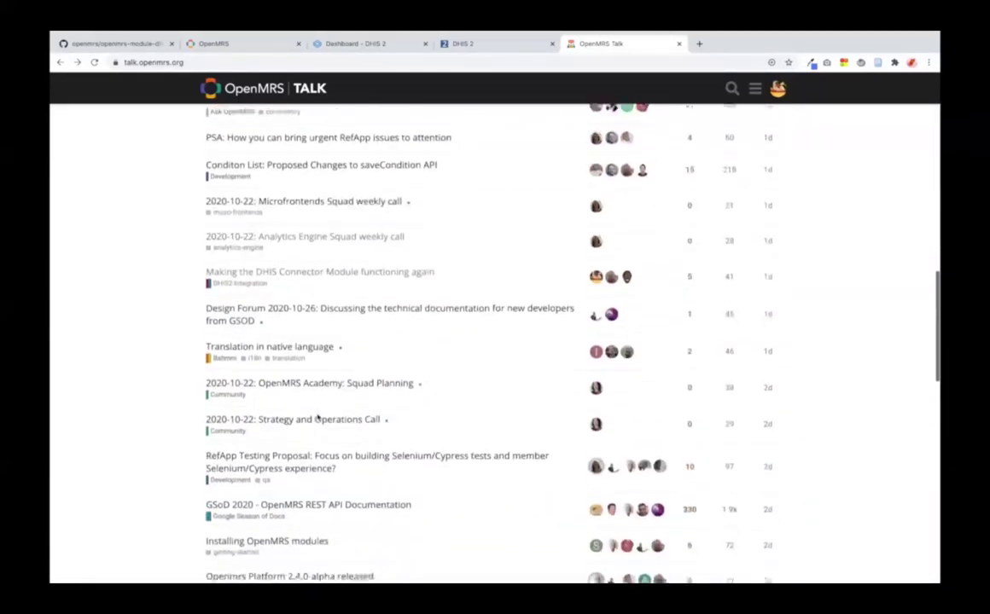
{"action": "scroll", "coordinate": [317, 417], "scroll_direction": "down", "scroll_amount": 1}
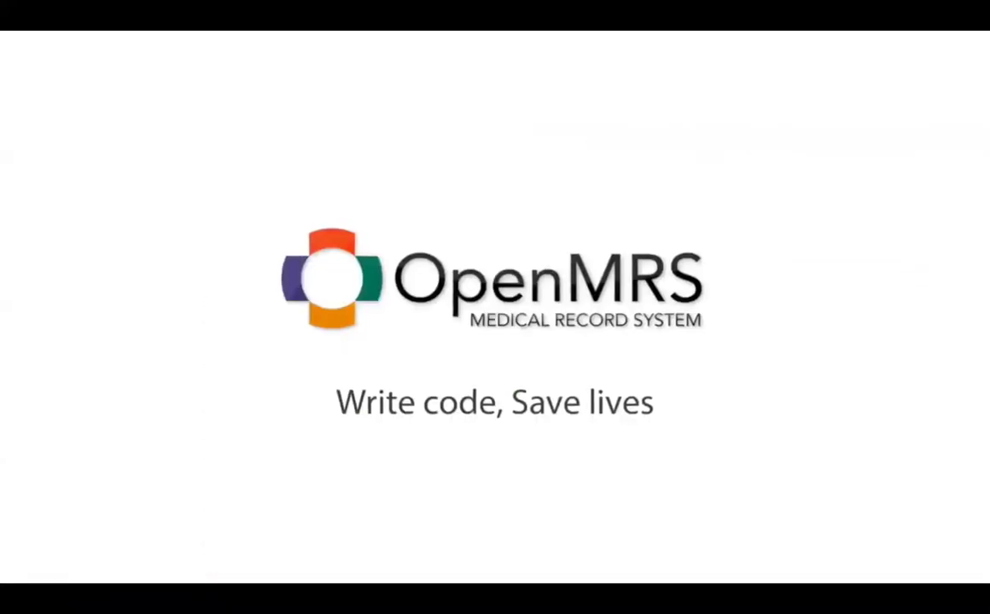
{"action": "mouse_move", "coordinate": [964, 390]}
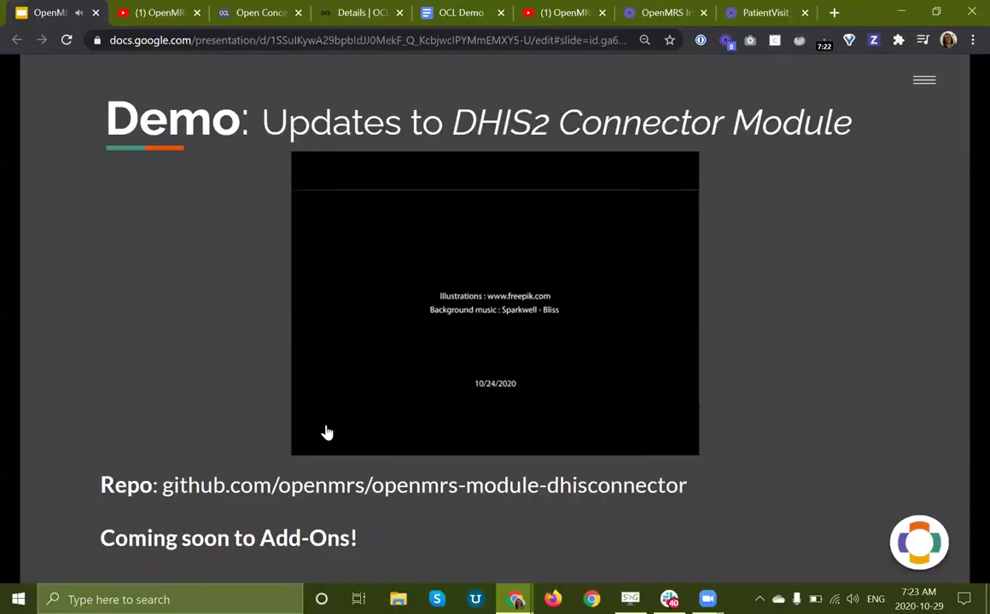
Step: Pause the DHIS2 Connector demo video, present full screen, and advance to the Academy Squad slide
{"action": "left_click", "coordinate": [315, 443]}
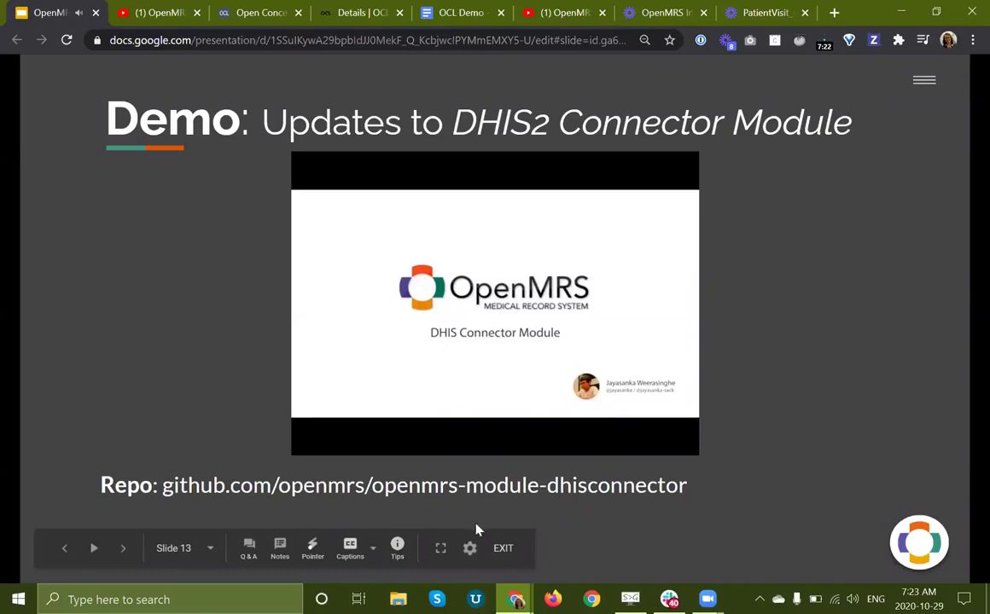
{"action": "left_click", "coordinate": [440, 549]}
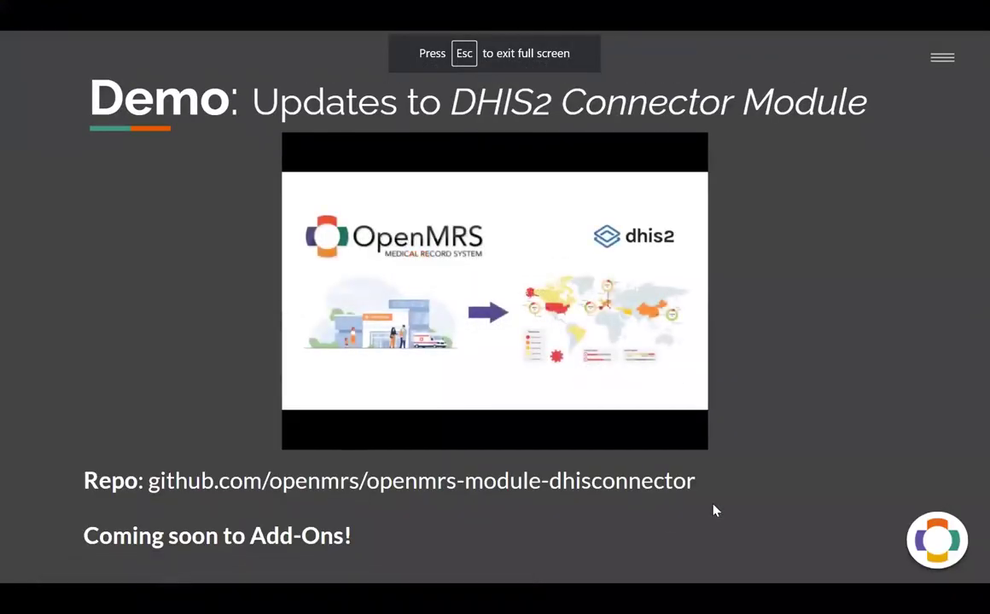
{"action": "left_click", "coordinate": [306, 439]}
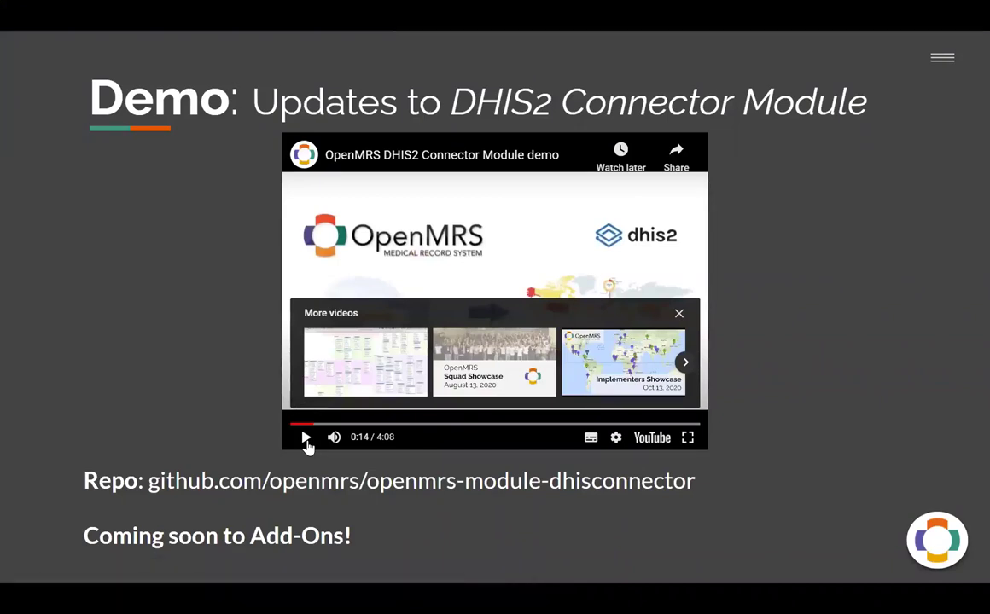
{"action": "key", "text": "space"}
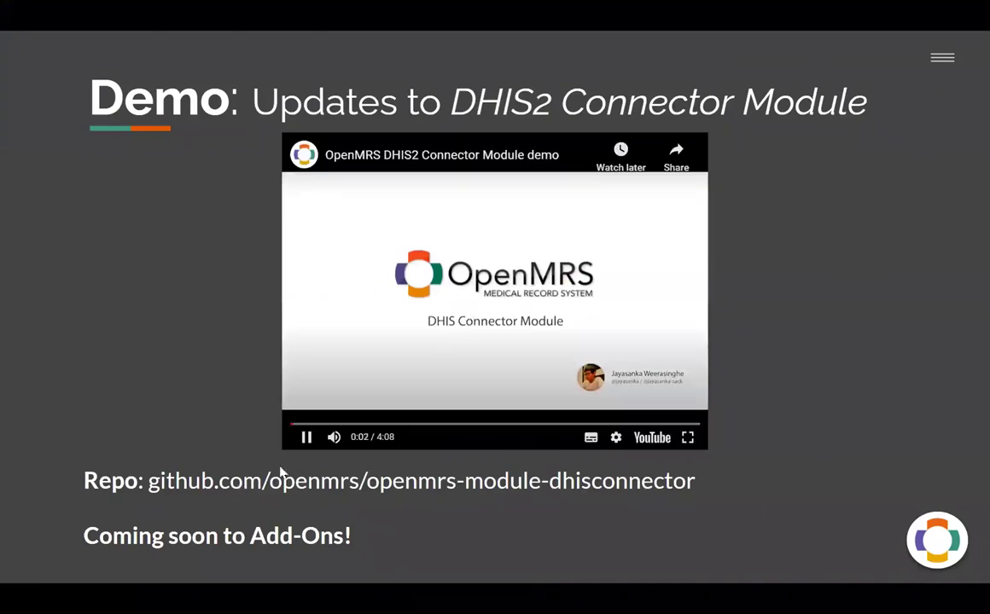
{"action": "left_click", "coordinate": [304, 438]}
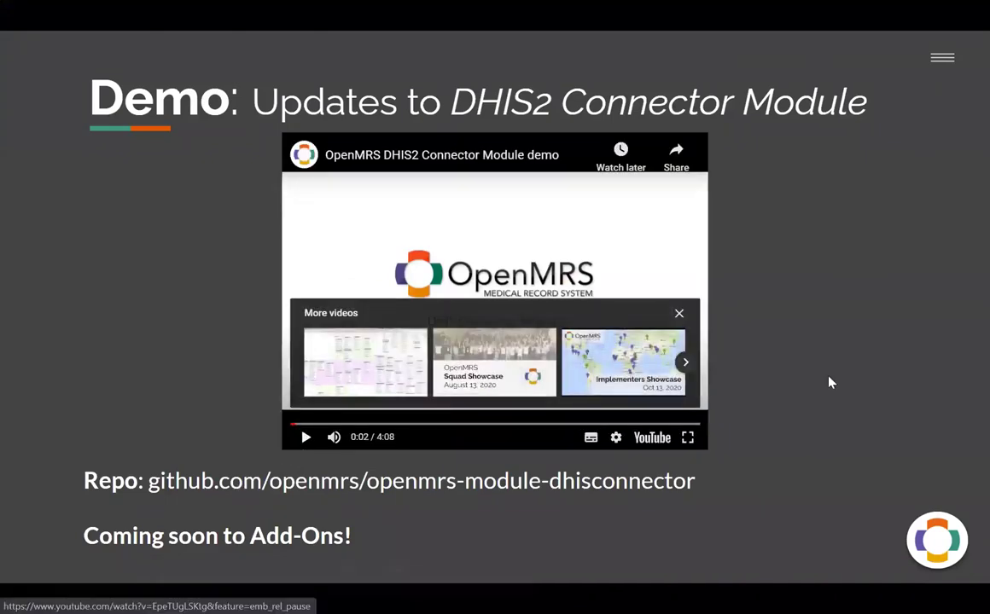
{"action": "left_click", "coordinate": [828, 382]}
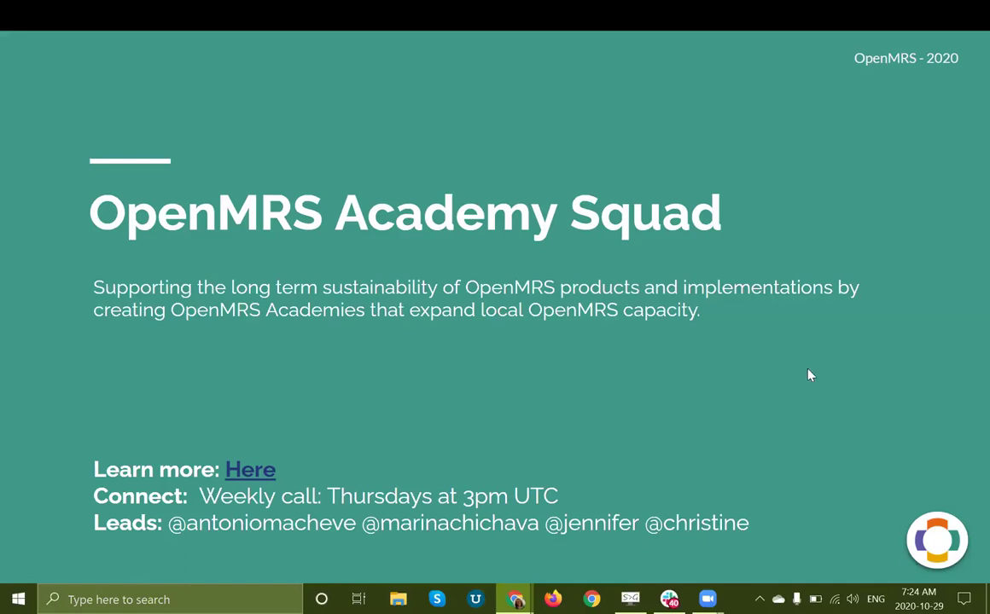
Step: Move on to the Academy Squad Update slide
{"action": "key", "text": "Right"}
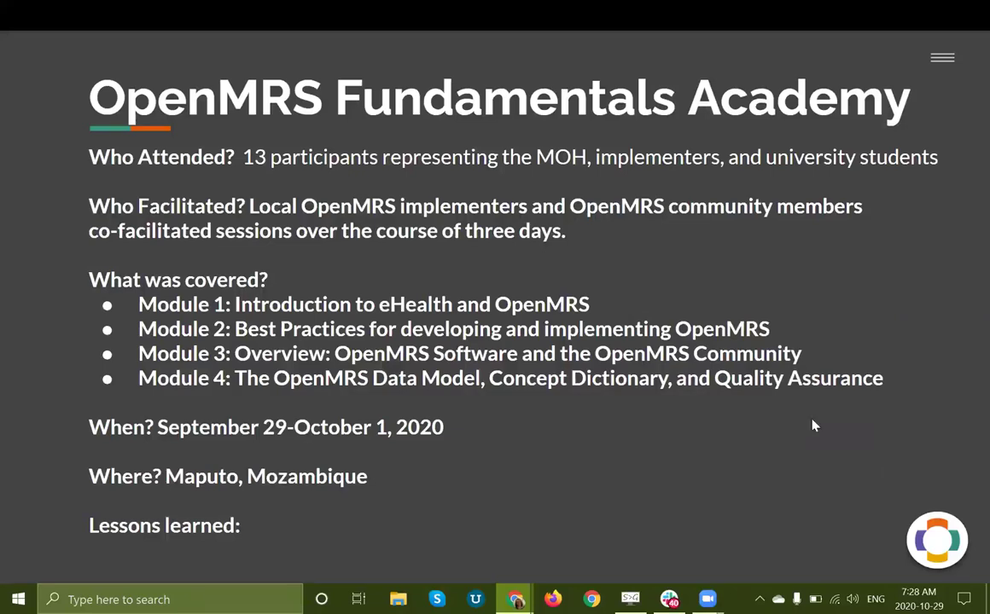
Step: Move on to the Fundamentals Academy lessons-learned and future-plans slide
{"action": "key", "text": "Right"}
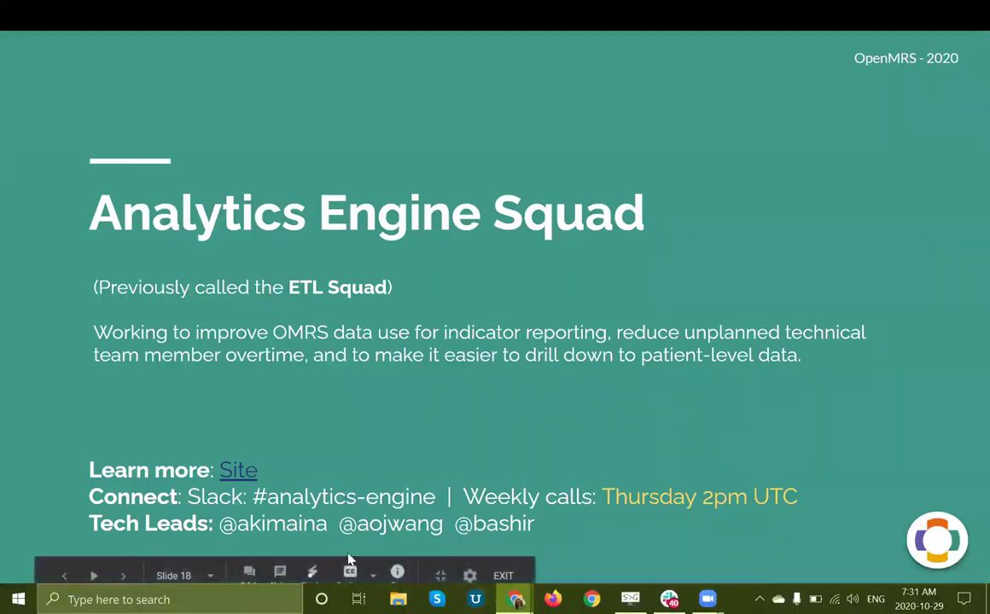
Step: Go to the Analytics Engine: Demo slide and follow its youtu.be Full content link
{"action": "left_click", "coordinate": [852, 412]}
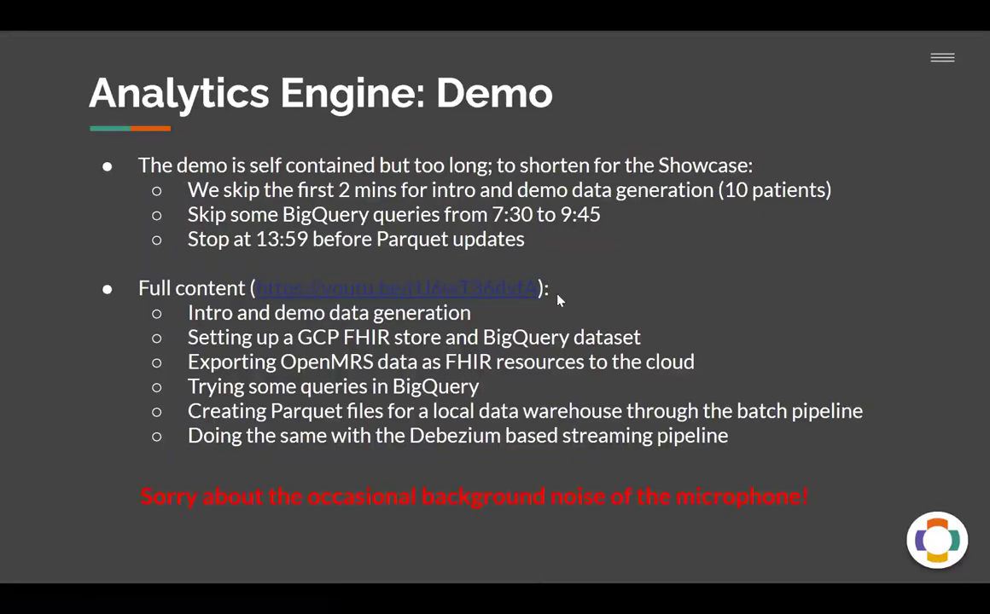
{"action": "left_click", "coordinate": [388, 292]}
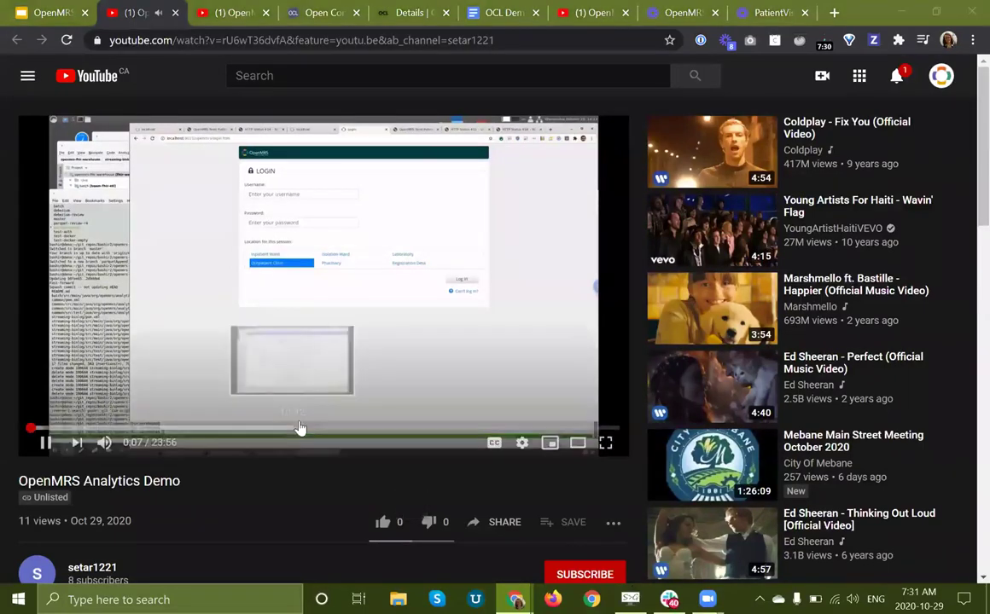
Step: Pause the OpenMRS Analytics Demo video at 0:28 and return to the Google Slides tab
{"action": "left_click", "coordinate": [605, 442]}
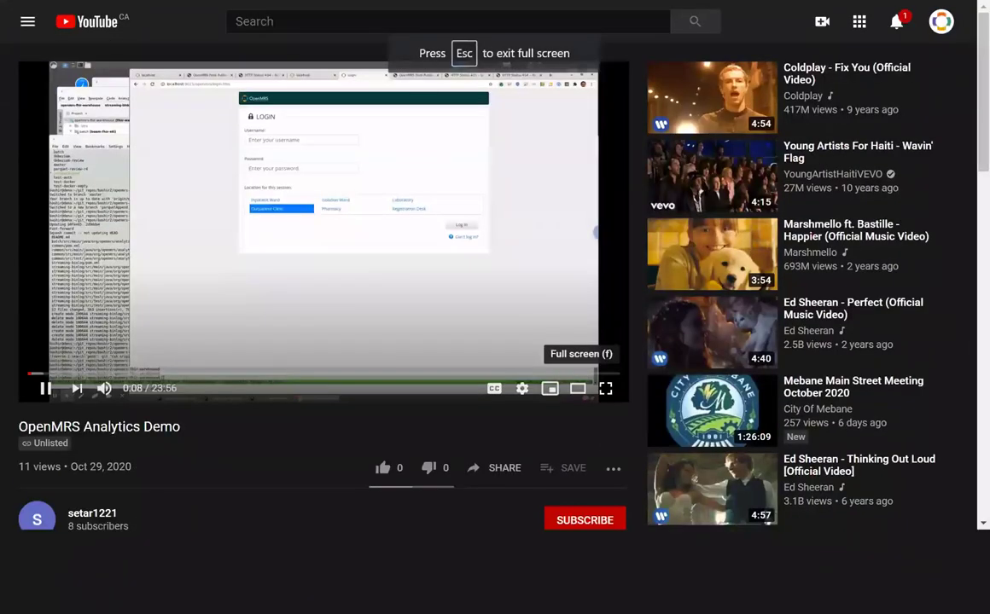
{"action": "key", "text": "Escape"}
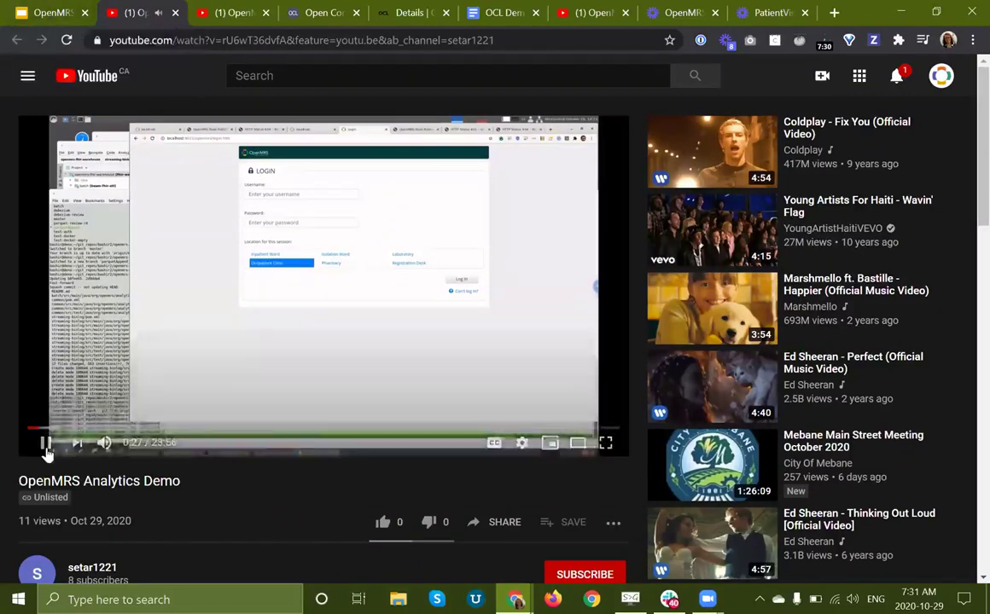
{"action": "left_click", "coordinate": [45, 445]}
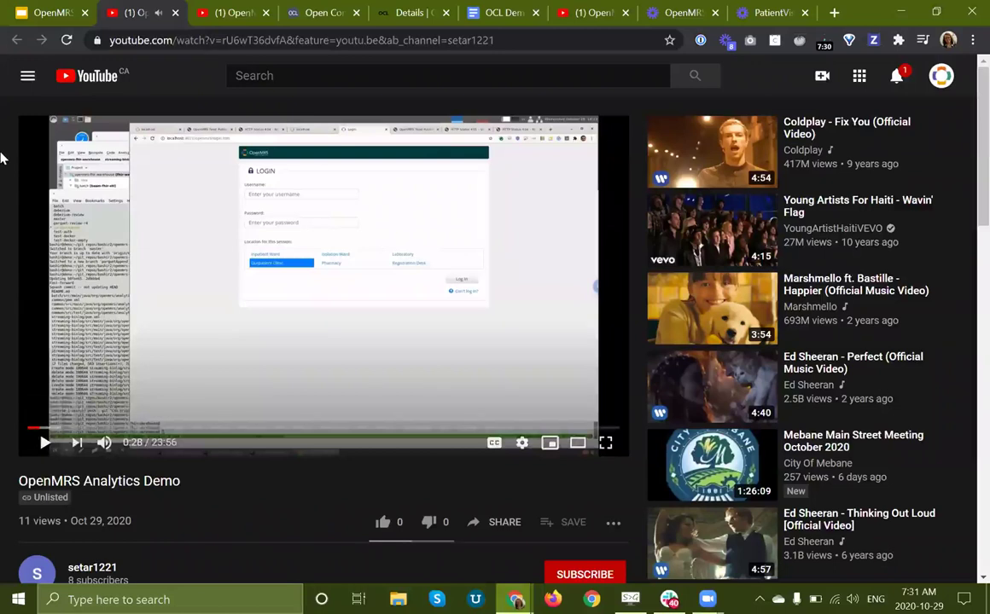
{"action": "left_click", "coordinate": [35, 10]}
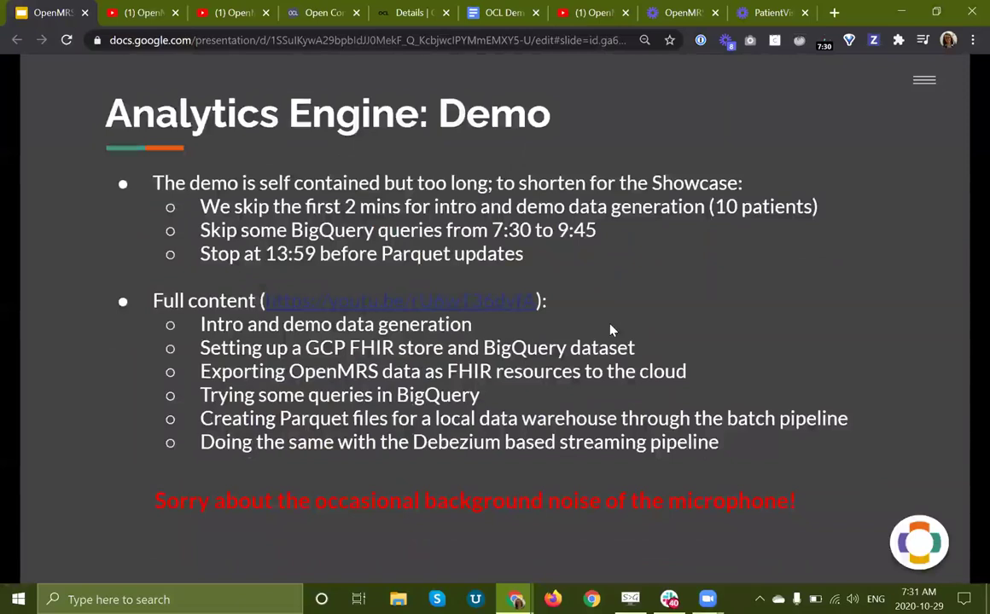
Step: Start the full-screen slideshow and step back to slide 21 with the embedded Analytics Demo video
{"action": "left_click", "coordinate": [362, 293]}
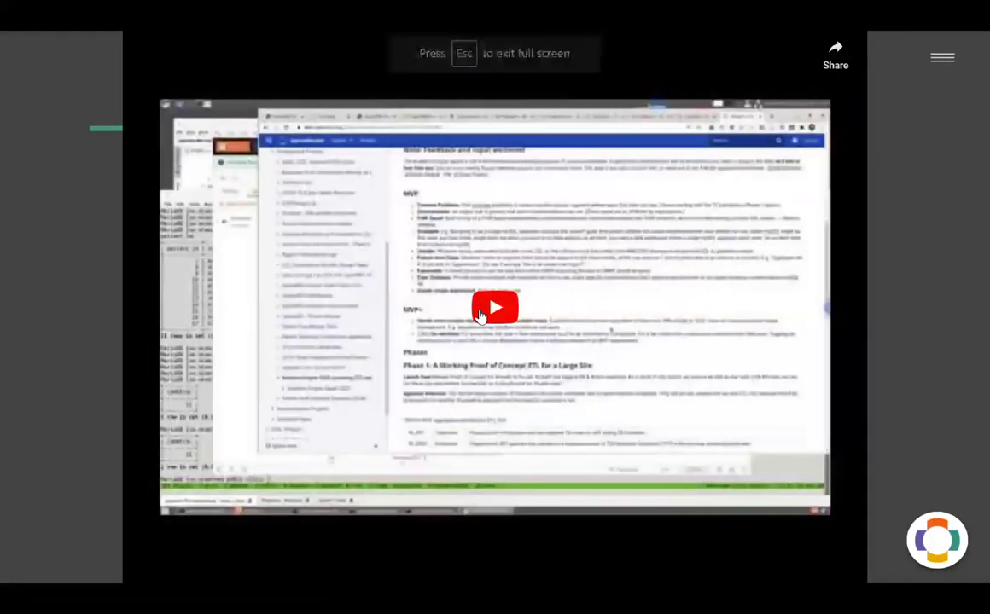
{"action": "key", "text": "Left"}
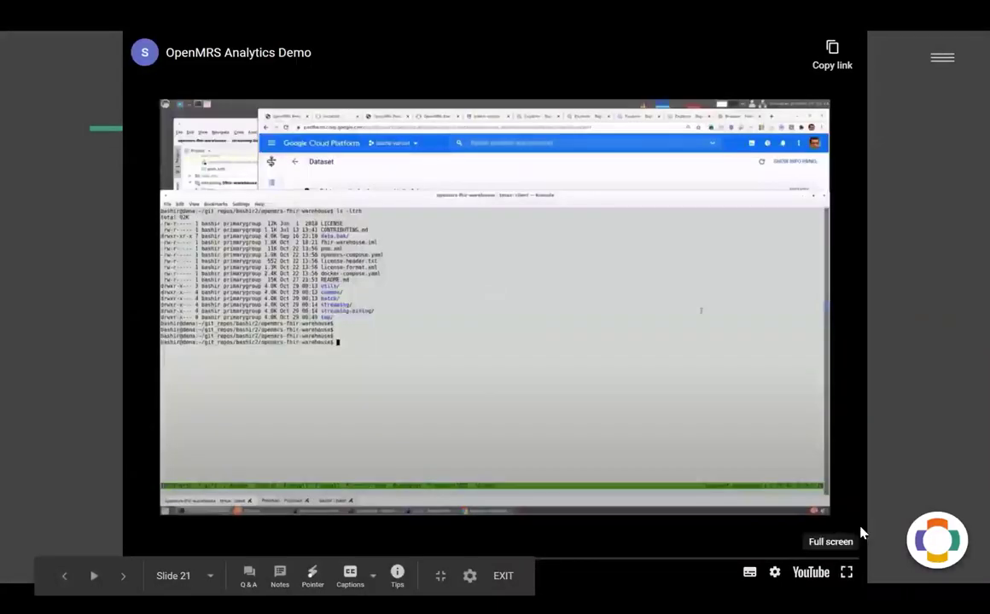
Step: Enlarge the demo video to full screen and list the utils folder with ls -ltrh utils/
{"action": "double_click", "coordinate": [860, 529]}
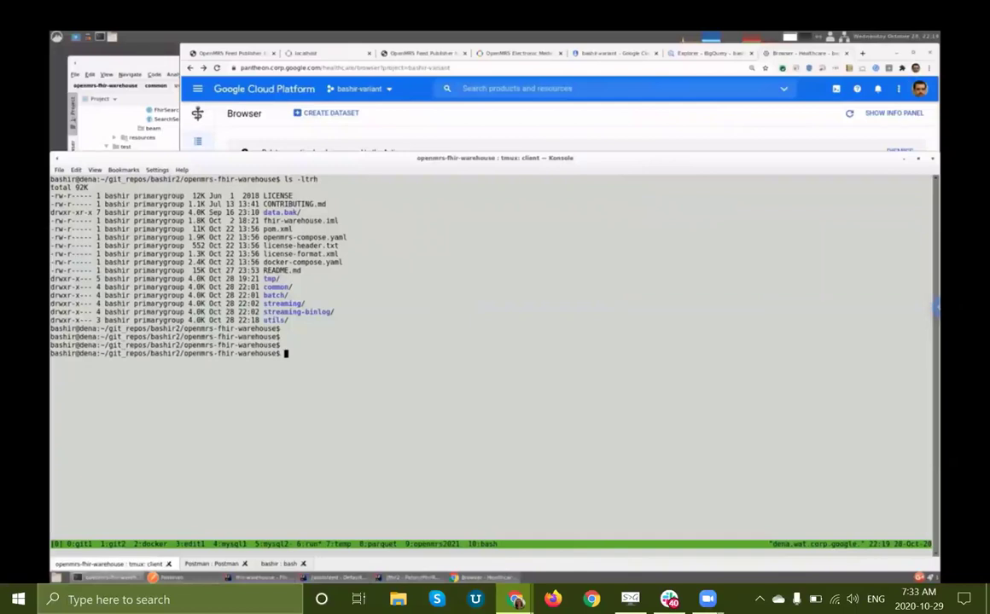
{"action": "type", "text": "ls -ltrh utils/"}
{"action": "key", "text": "Return"}
{"action": "key", "text": "Return"}
{"action": "key", "text": "Return"}
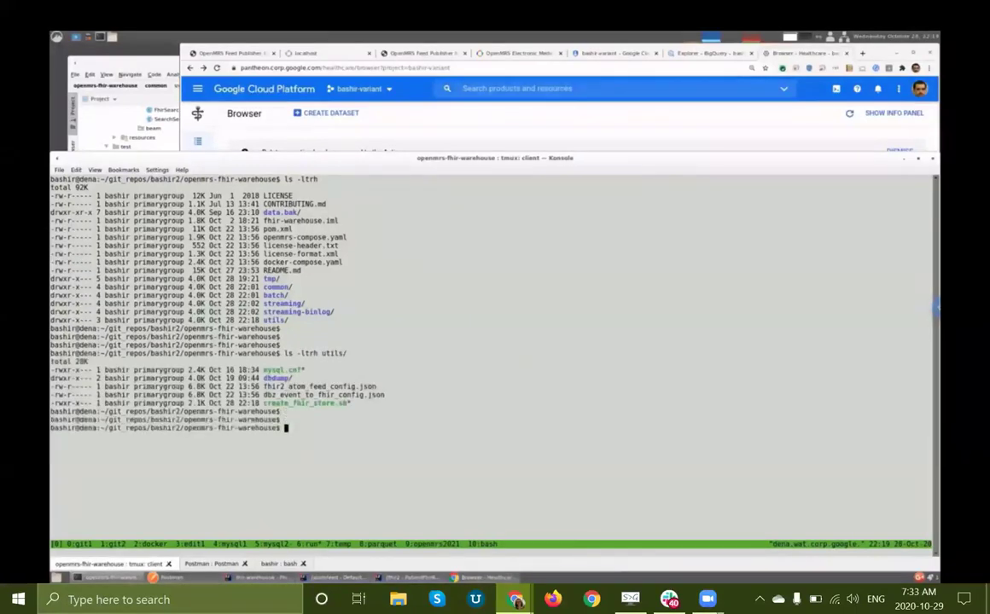
Step: Recall and run create_fhir_store.sh with us-central1, openmrs_demo and openmrs, getting status 200
{"action": "key", "text": "ctrl+r"}
{"action": "type", "text": "/"}
{"action": "key", "text": "Right"}
{"action": "key", "text": "Right"}
{"action": "key", "text": "Right"}
{"action": "key", "text": "Right"}
{"action": "key", "text": "Right"}
{"action": "key", "text": "Right"}
{"action": "key", "text": "Right"}
{"action": "key", "text": "Right"}
{"action": "key", "text": "Right"}
{"action": "key", "text": "Right"}
{"action": "key", "text": "Right"}
{"action": "key", "text": "Right"}
{"action": "key", "text": "Right"}
{"action": "key", "text": "Right"}
{"action": "key", "text": "Right"}
{"action": "key", "text": "Right"}
{"action": "key", "text": "Right"}
{"action": "key", "text": "Right"}
{"action": "key", "text": "Right"}
{"action": "key", "text": "Right"}
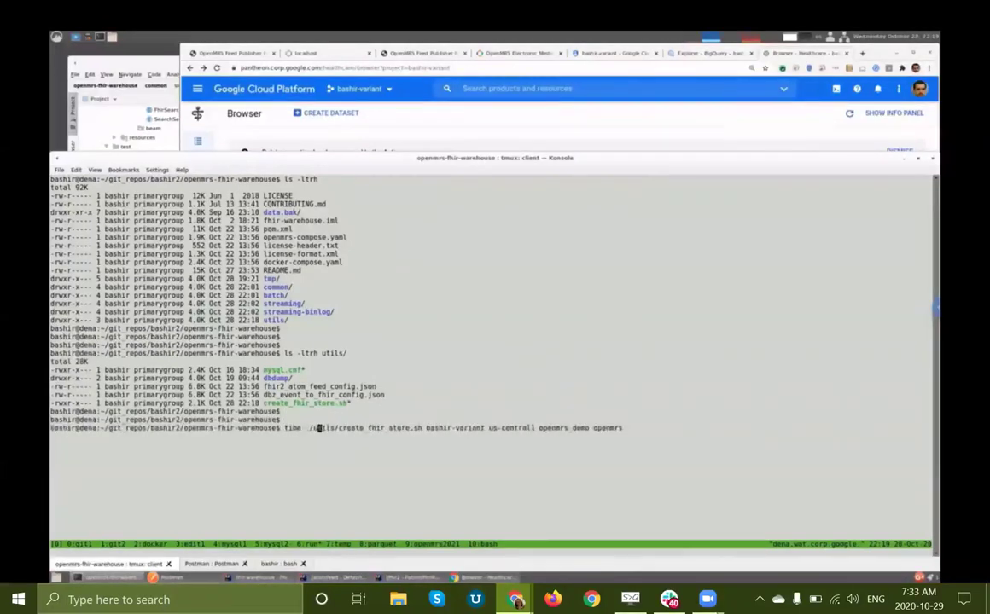
{"action": "key", "text": "Right"}
{"action": "key", "text": "Right"}
{"action": "key", "text": "Right"}
{"action": "key", "text": "Right"}
{"action": "key", "text": "Right"}
{"action": "double_click", "coordinate": [615, 428]}
{"action": "double_click", "coordinate": [563, 428]}
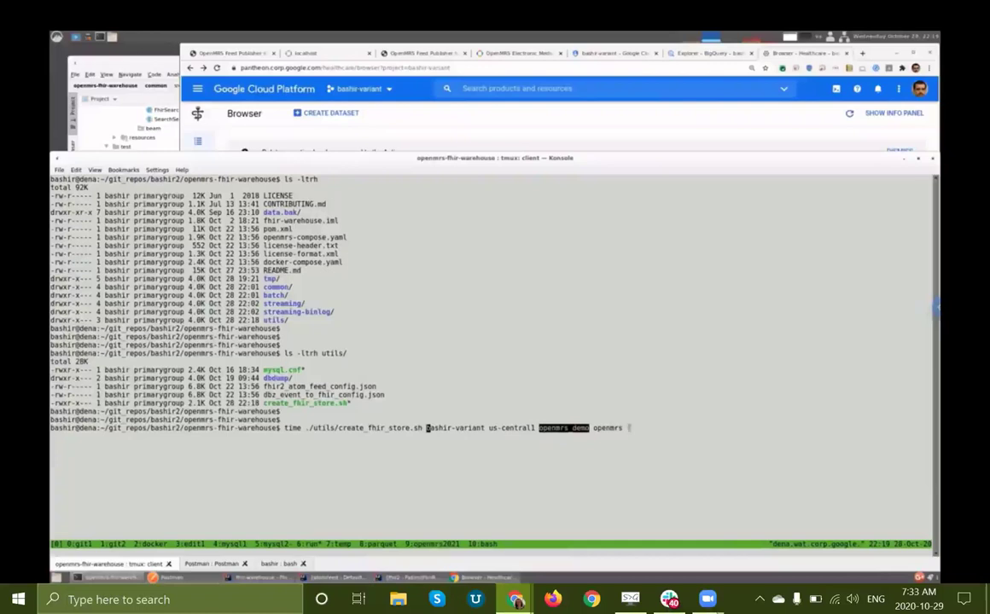
{"action": "left_click", "coordinate": [675, 380]}
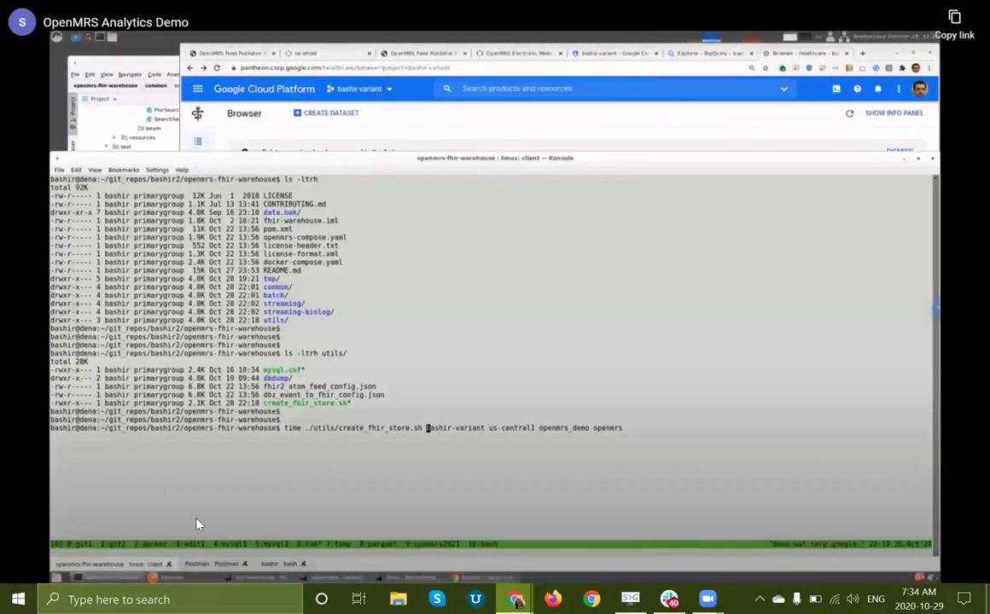
{"action": "key", "text": "End"}
{"action": "key", "text": "Return"}
{"action": "left_click", "coordinate": [795, 540]}
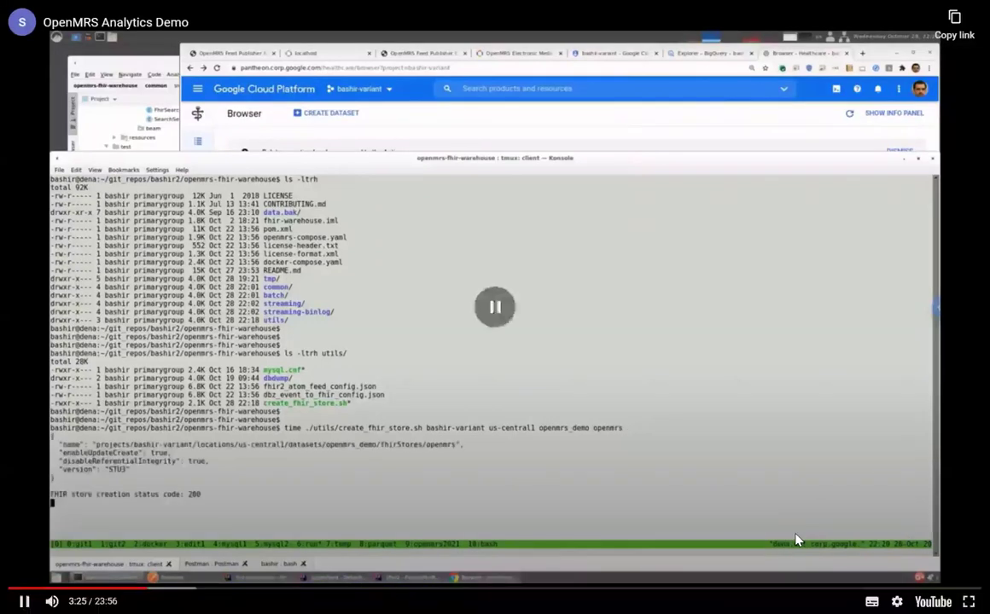
Step: Resume the demo and highlight the FHIR store creation and BQ streaming setup status lines
{"action": "left_click", "coordinate": [795, 540]}
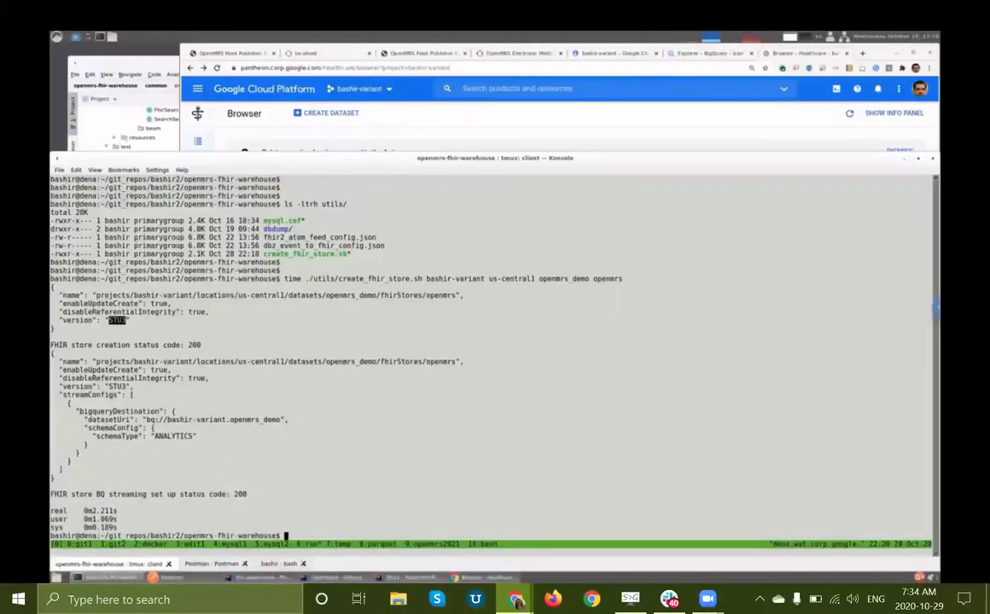
{"action": "double_click", "coordinate": [98, 345]}
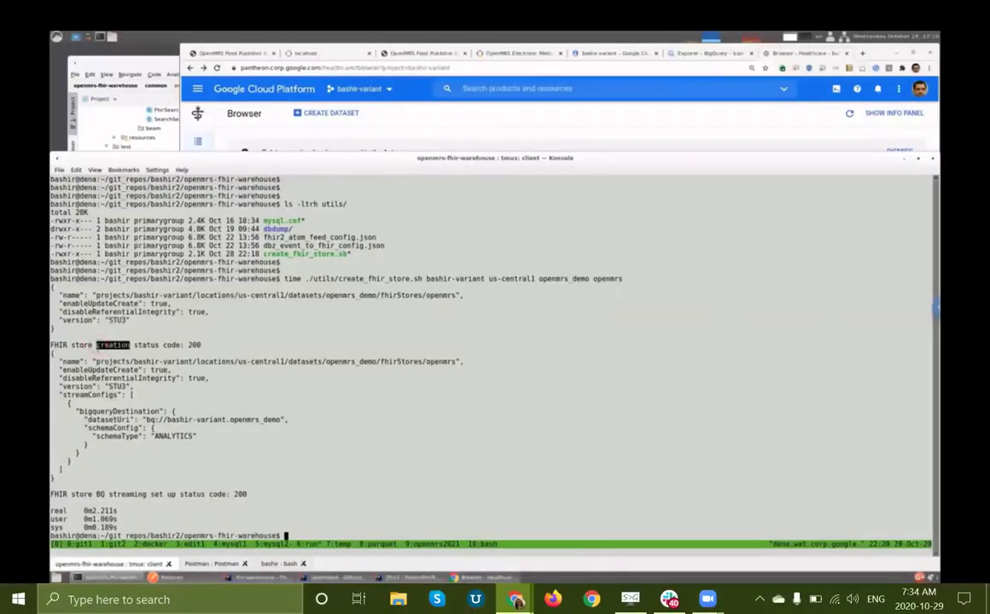
{"action": "double_click", "coordinate": [127, 494]}
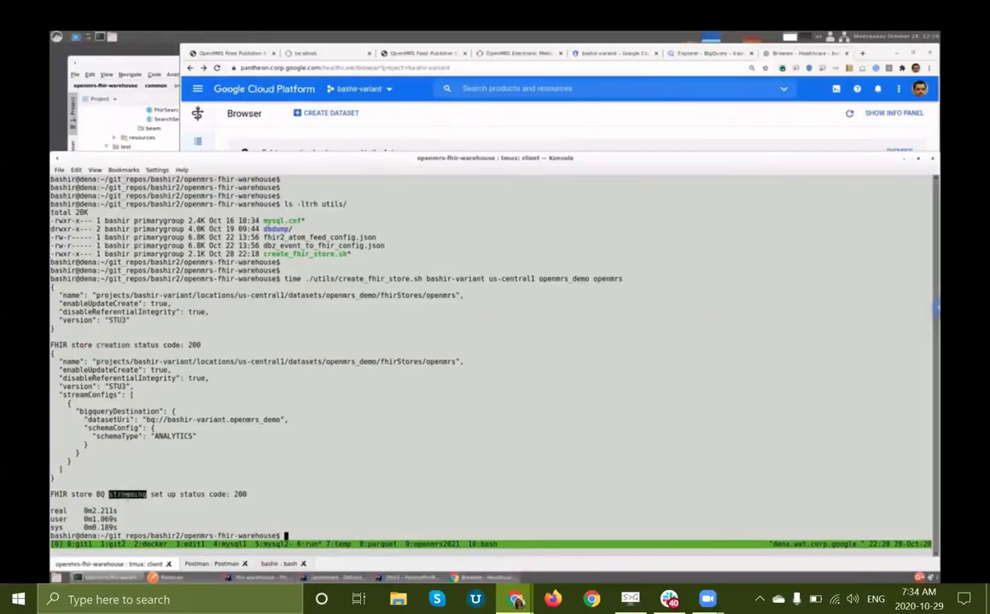
{"action": "left_click", "coordinate": [292, 477]}
Step: Check openmrs_demo's data stores in the Healthcare browser, then clear the terminal and paste the FhirEtl command
{"action": "left_click", "coordinate": [788, 54]}
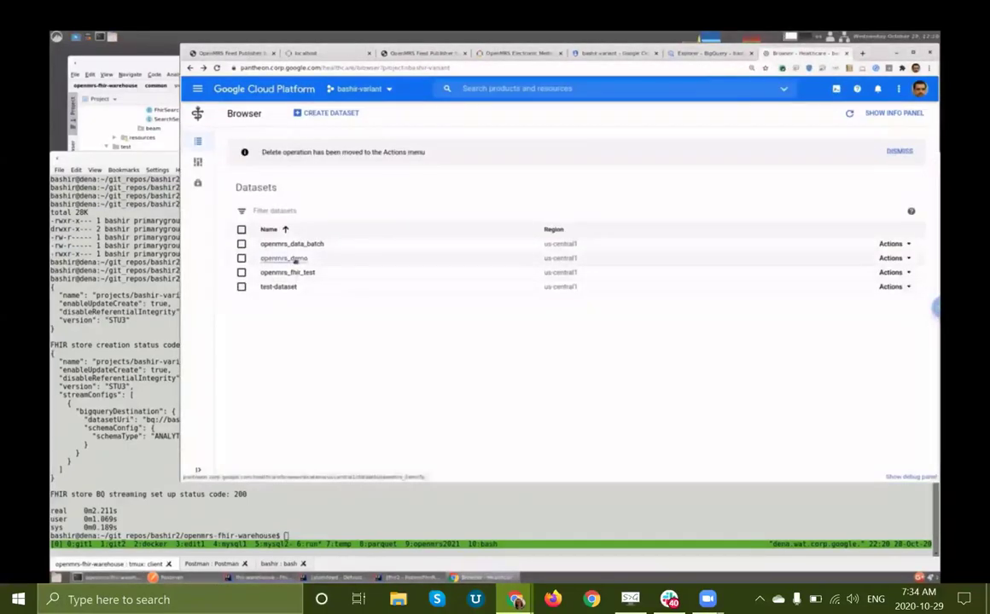
{"action": "left_click", "coordinate": [296, 260]}
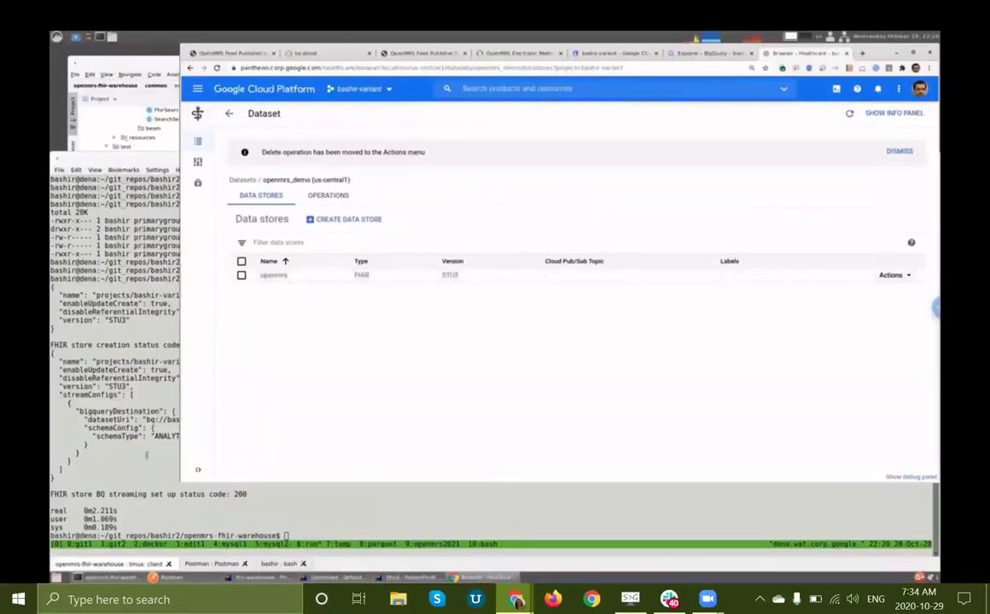
{"action": "left_click", "coordinate": [146, 454]}
{"action": "key", "text": "ctrl+l"}
{"action": "type", "text": "time java -cp batch/target/fhir-batch-etl-bundled-0.1.0-SNAPSHOT.jar org.openmrs.analytics.FhirEtl --serverUrl=http://localhost:9021 --searchList=Patient,Encounter,Observation --batchSize=20 --targetParallelism=20 --gcpFhirStore=projects/bashir-variant/locations/us-central1/datasets/openmrs_demo/fhirStores/openmrs 2>&1 | tee tmp/demo_batch.log"}
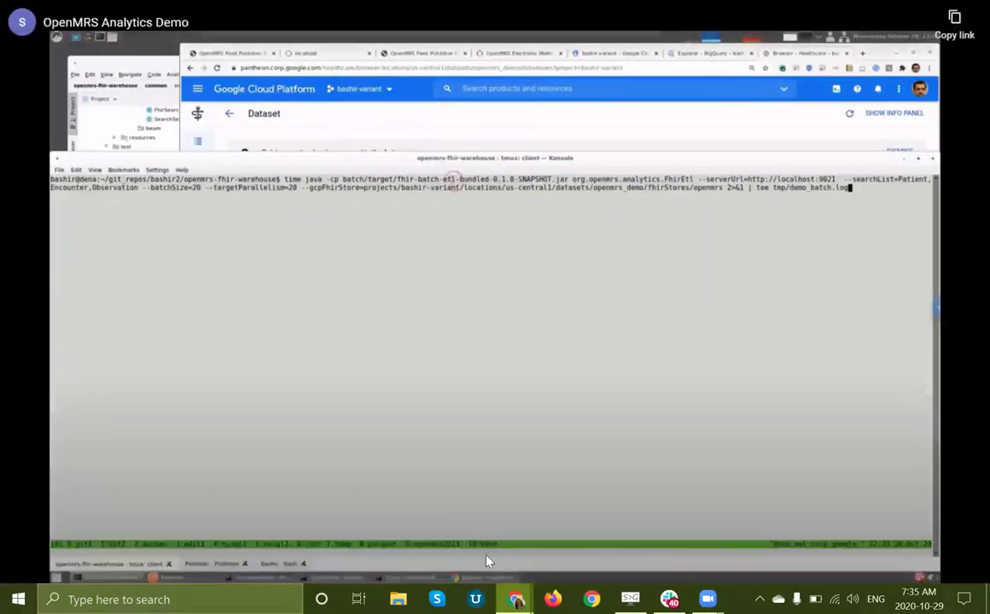
{"action": "double_click", "coordinate": [452, 180]}
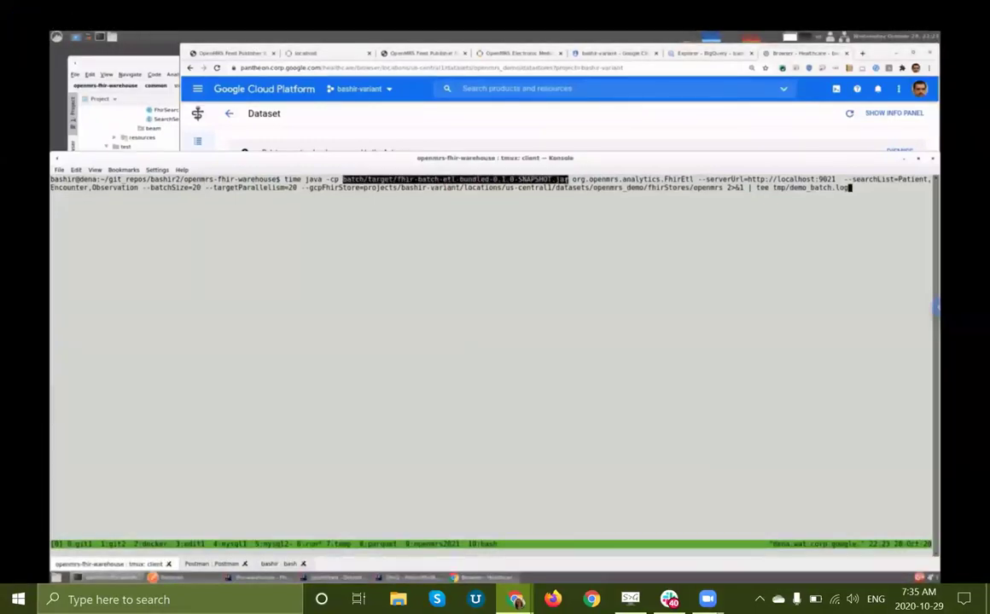
{"action": "double_click", "coordinate": [632, 179]}
{"action": "double_click", "coordinate": [799, 180]}
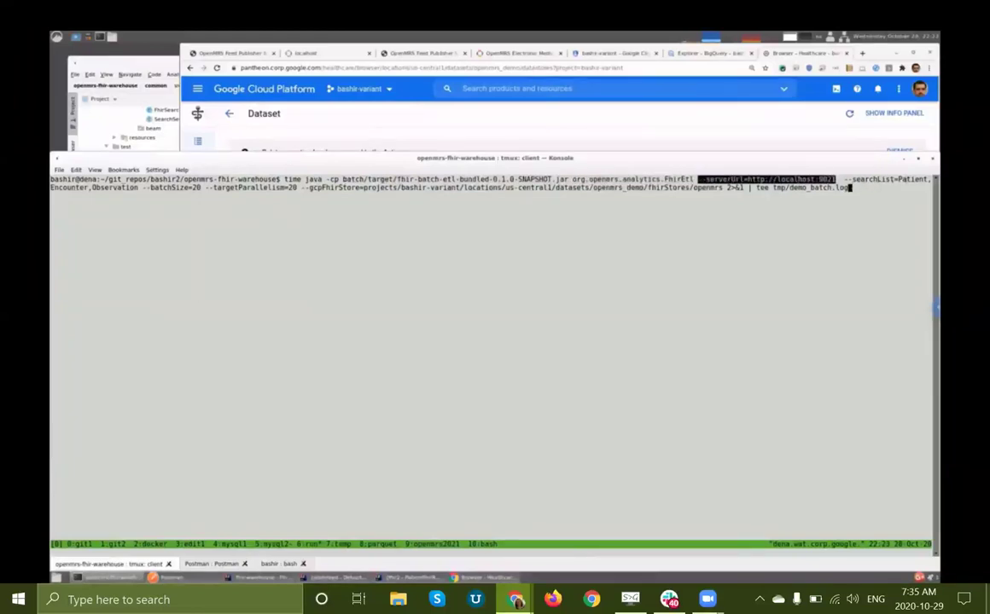
{"action": "double_click", "coordinate": [887, 179]}
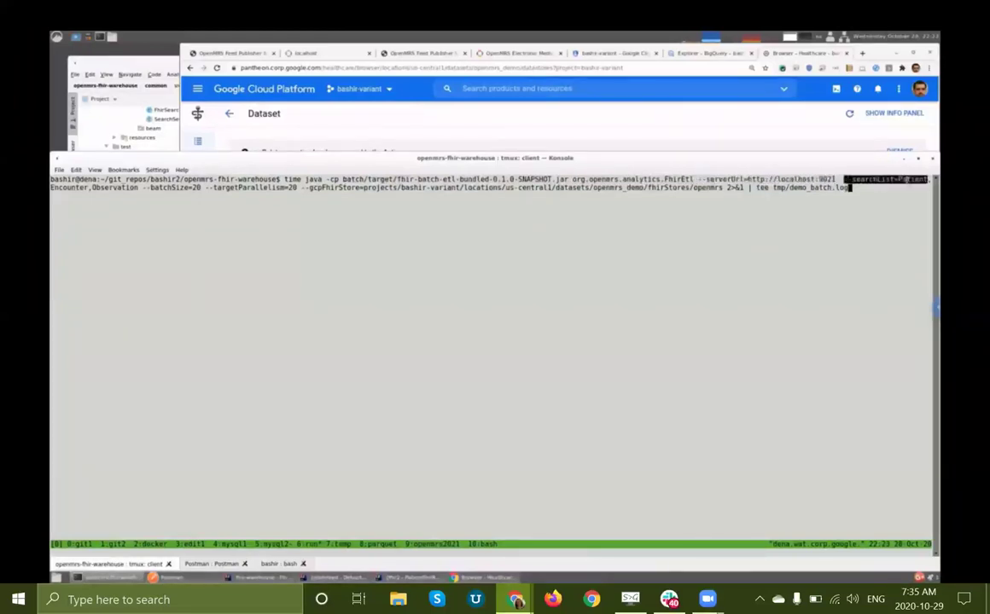
{"action": "left_click", "coordinate": [124, 196]}
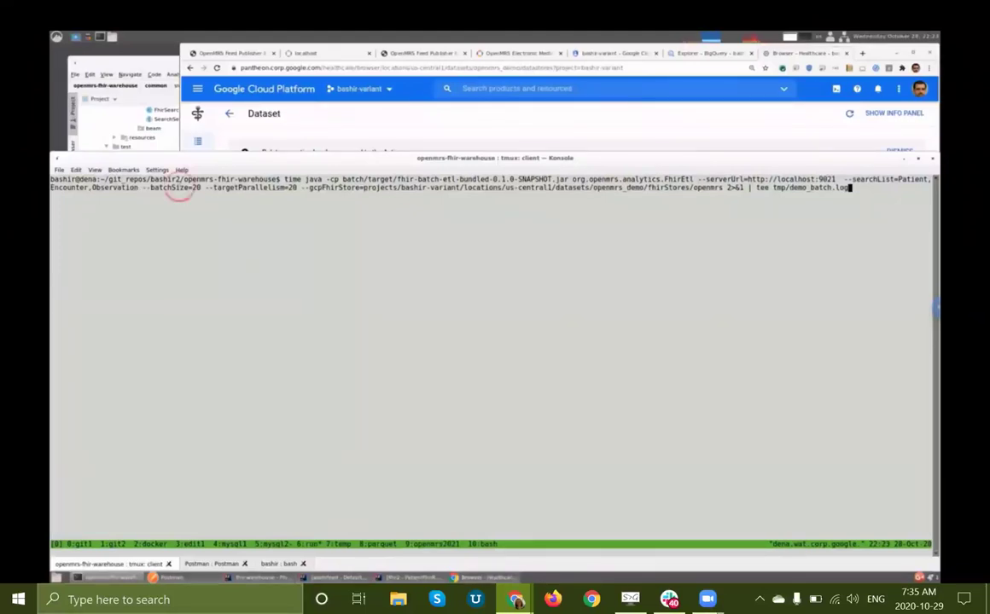
{"action": "double_click", "coordinate": [170, 188]}
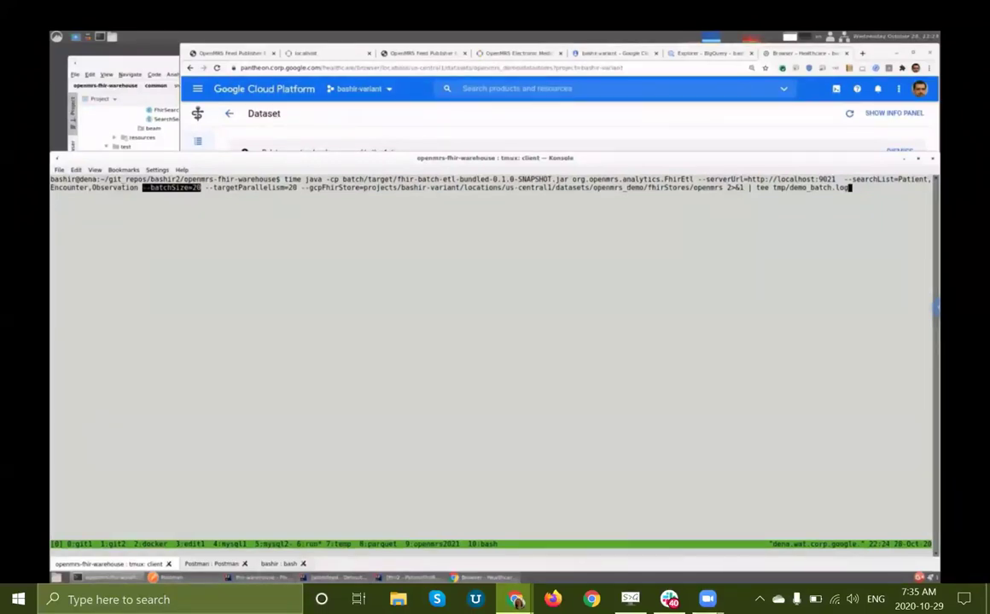
{"action": "double_click", "coordinate": [261, 185]}
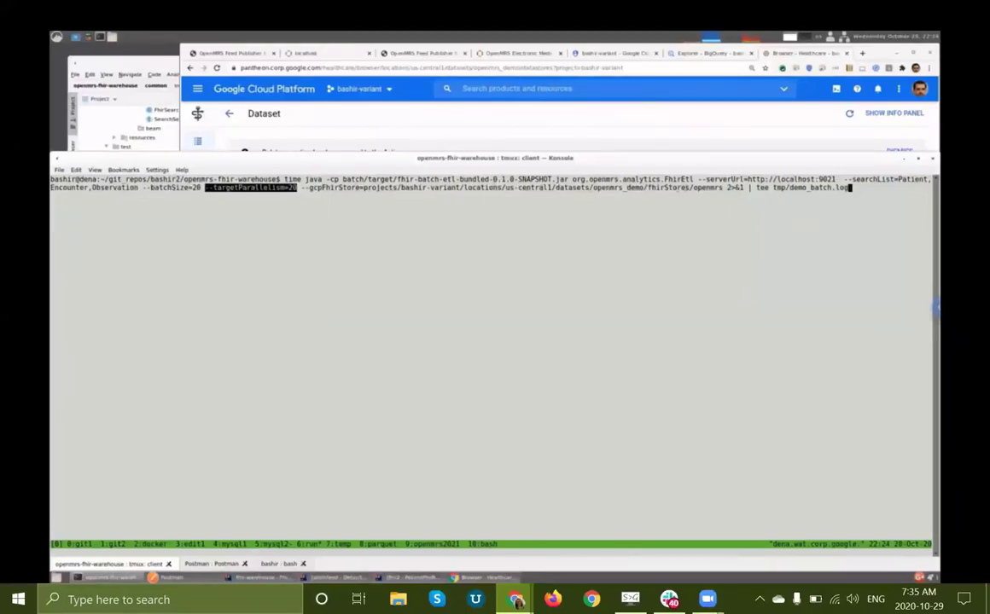
{"action": "double_click", "coordinate": [683, 186]}
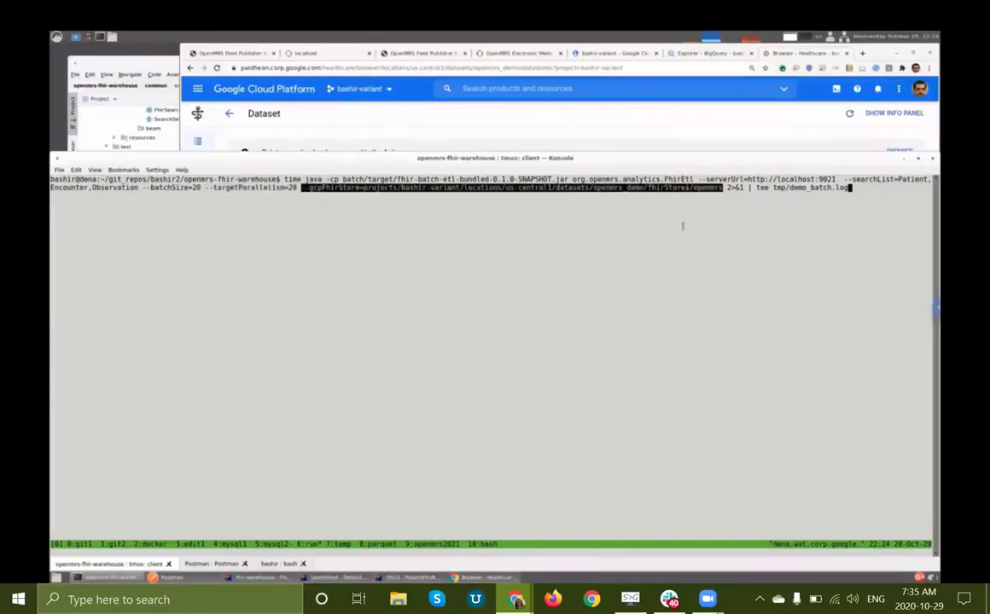
{"action": "left_click", "coordinate": [737, 223]}
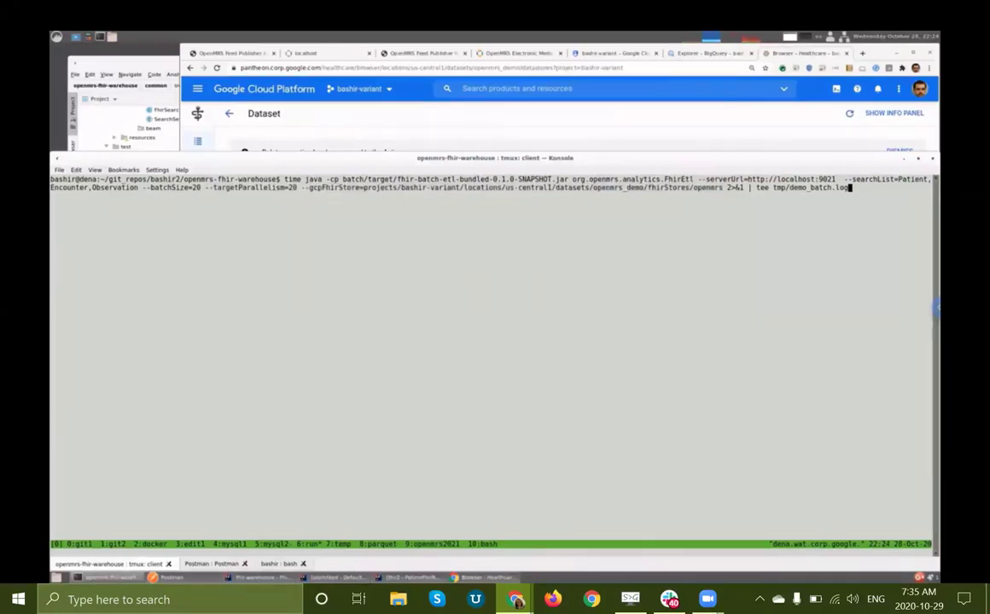
Step: Run the batch FhirEtl command, which finishes in 36.6 s, then switch to BigQuery
{"action": "key", "text": "Return"}
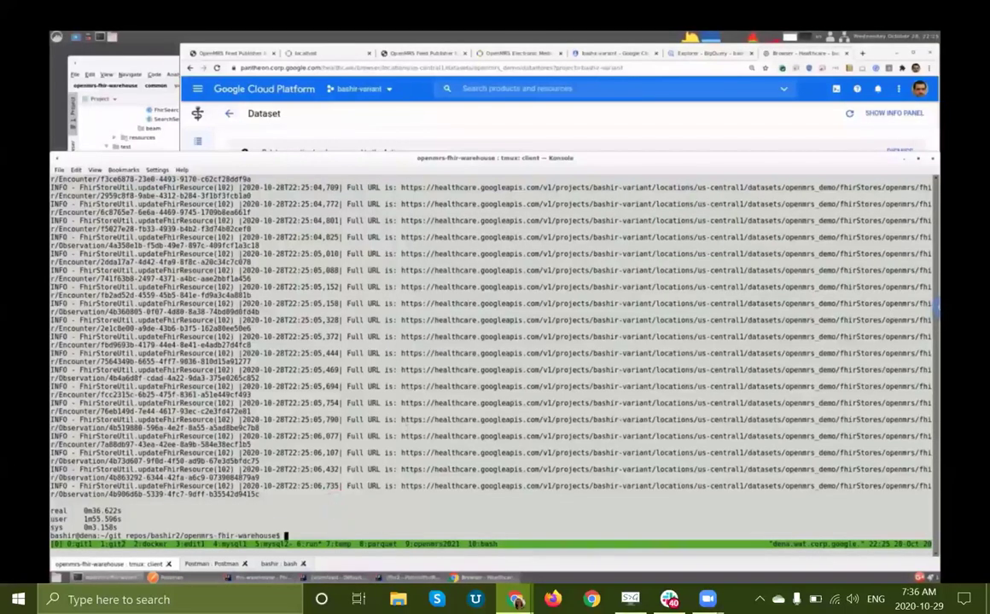
{"action": "left_click", "coordinate": [705, 53]}
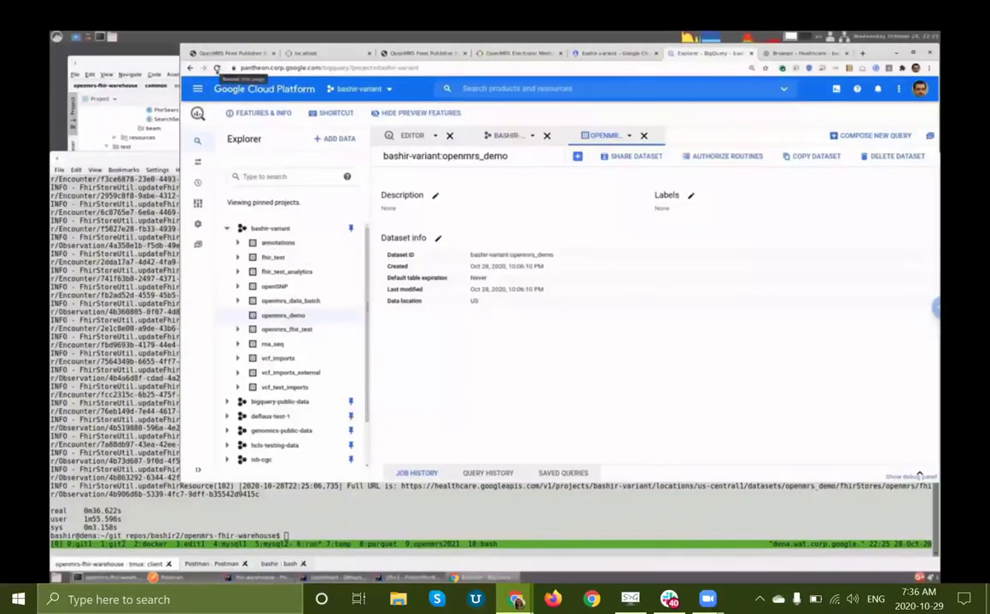
Step: Reload BigQuery, expand the project and openmrs_demo, and view the Patient table schema
{"action": "left_click", "coordinate": [217, 68]}
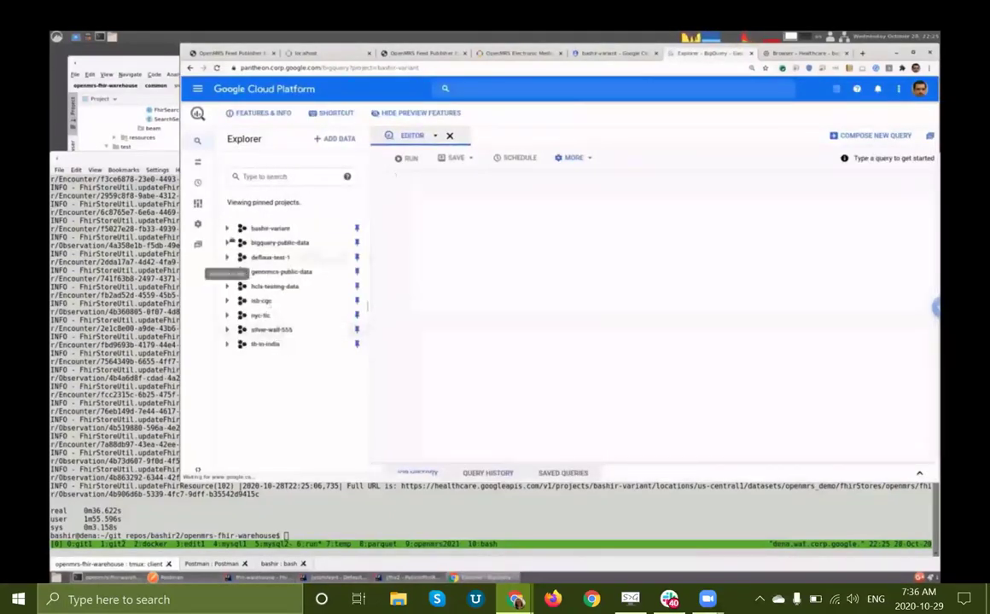
{"action": "left_click", "coordinate": [227, 230]}
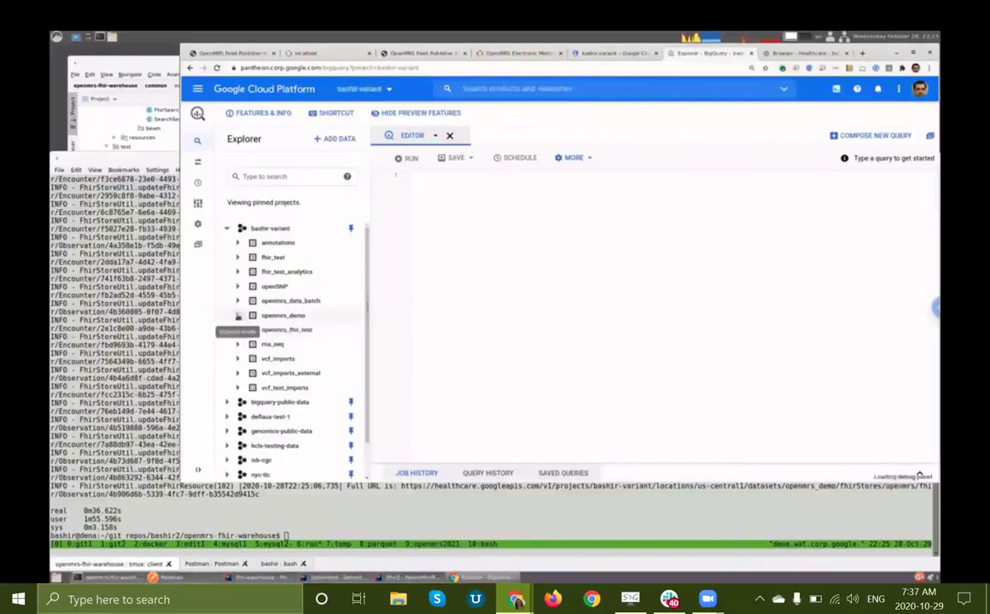
{"action": "left_click", "coordinate": [237, 316]}
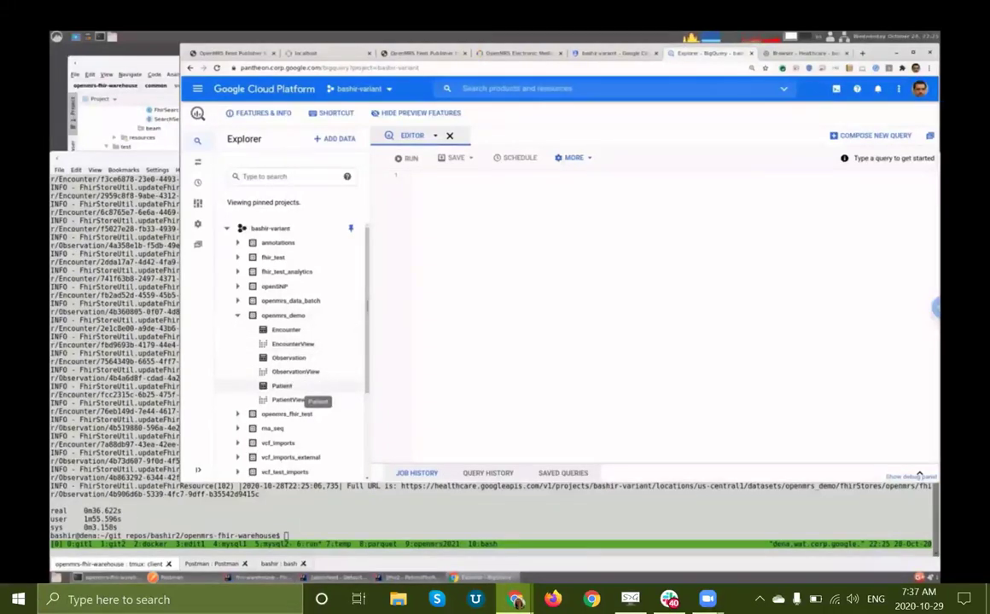
{"action": "left_click", "coordinate": [283, 386]}
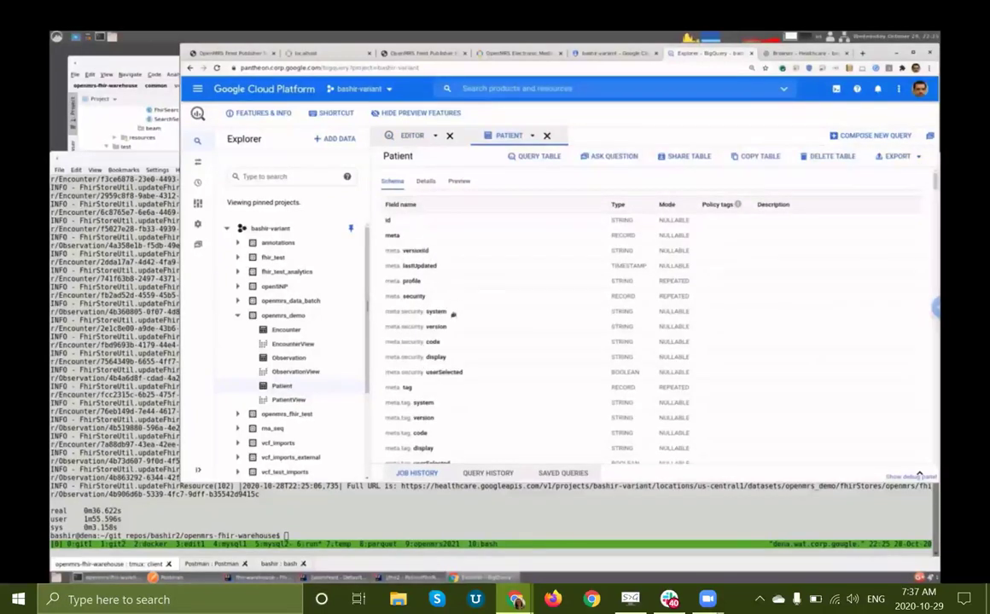
{"action": "scroll", "coordinate": [432, 325], "scroll_direction": "down", "scroll_amount": 5}
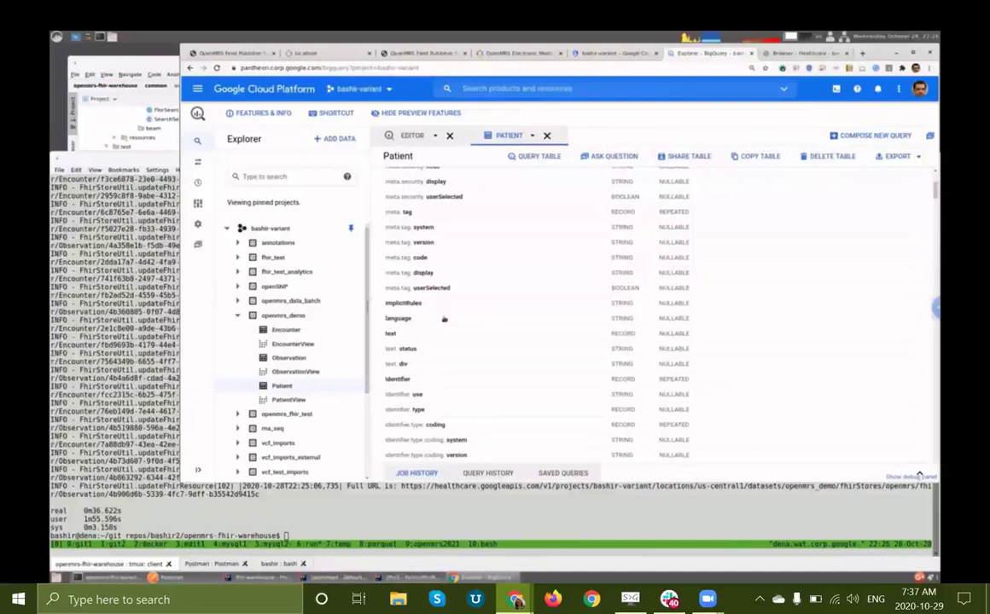
{"action": "scroll", "coordinate": [450, 314], "scroll_direction": "down", "scroll_amount": 3}
{"action": "scroll", "coordinate": [444, 321], "scroll_direction": "down", "scroll_amount": 3}
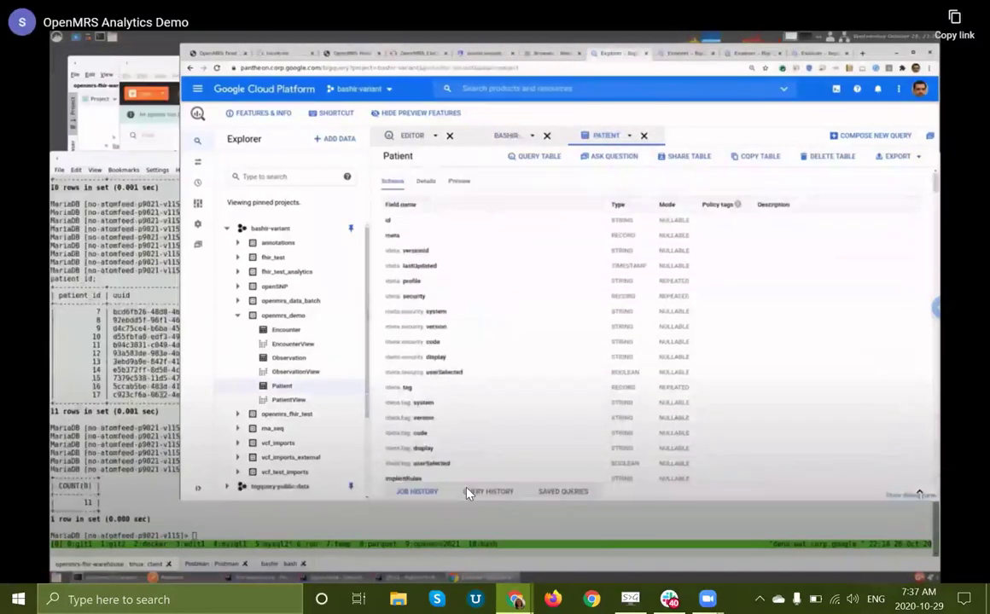
Step: Jump ahead to the MariaDB listing of 11 patients and resume playback
{"action": "left_click", "coordinate": [467, 493]}
{"action": "left_click", "coordinate": [468, 493]}
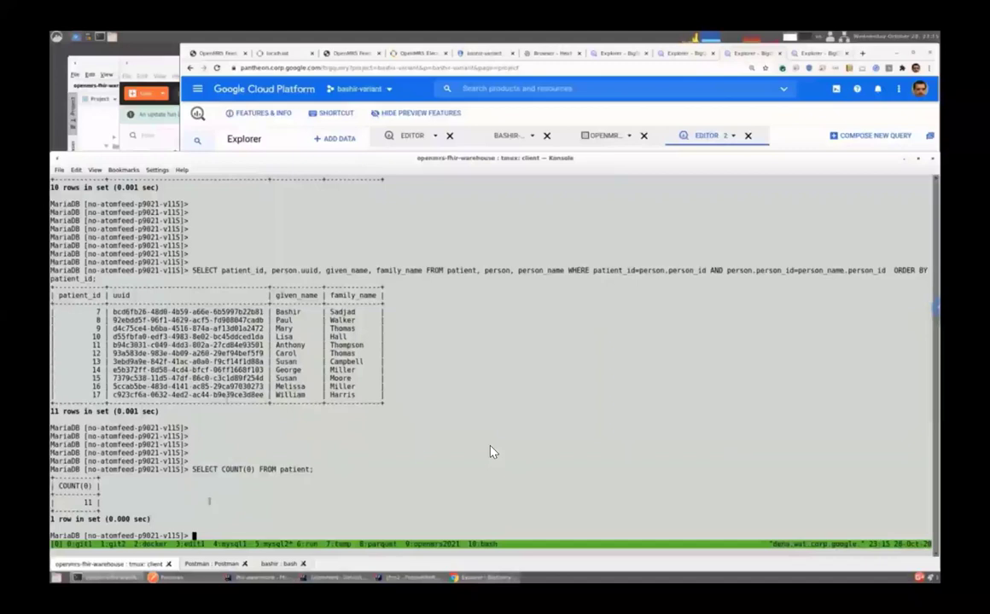
Step: Rerun SELECT COUNT(0) FROM patient; in MariaDB, confirming 11 patients
{"action": "key", "text": "Up"}
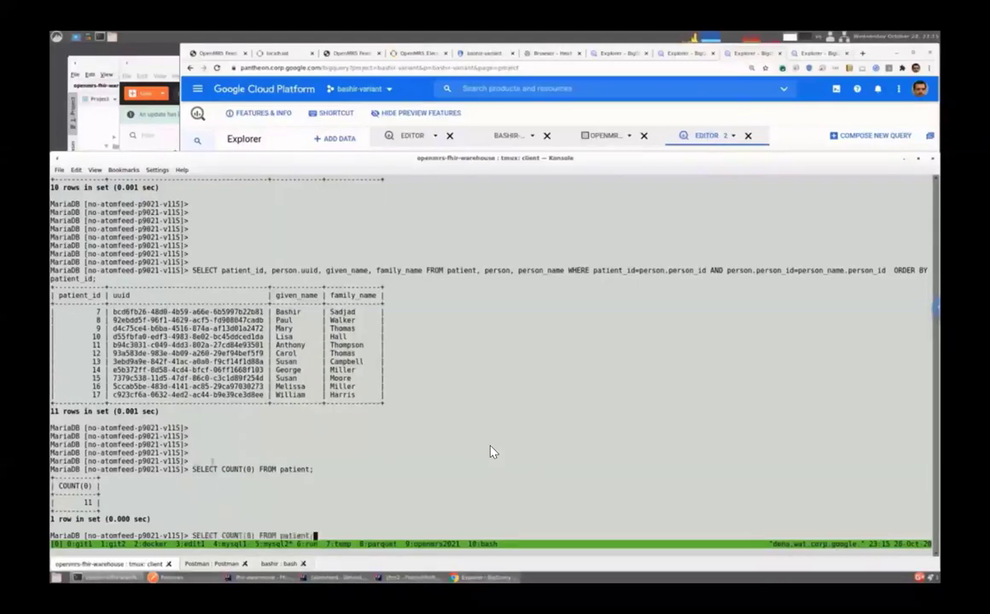
{"action": "key", "text": "Return"}
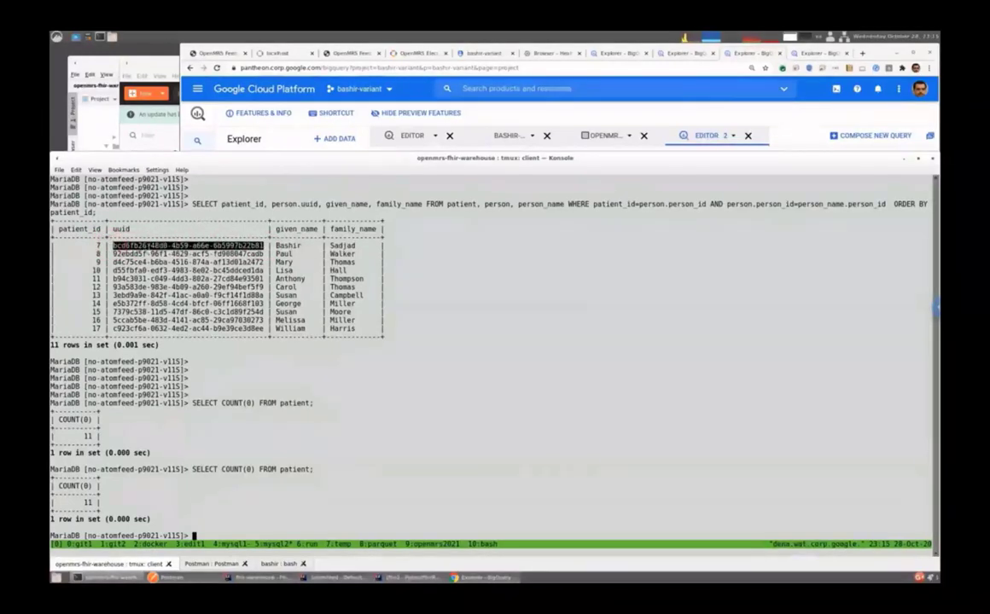
Step: Seek the demo video from 7:44 to about 9:44 and resume playback
{"action": "mouse_move", "coordinate": [136, 447]}
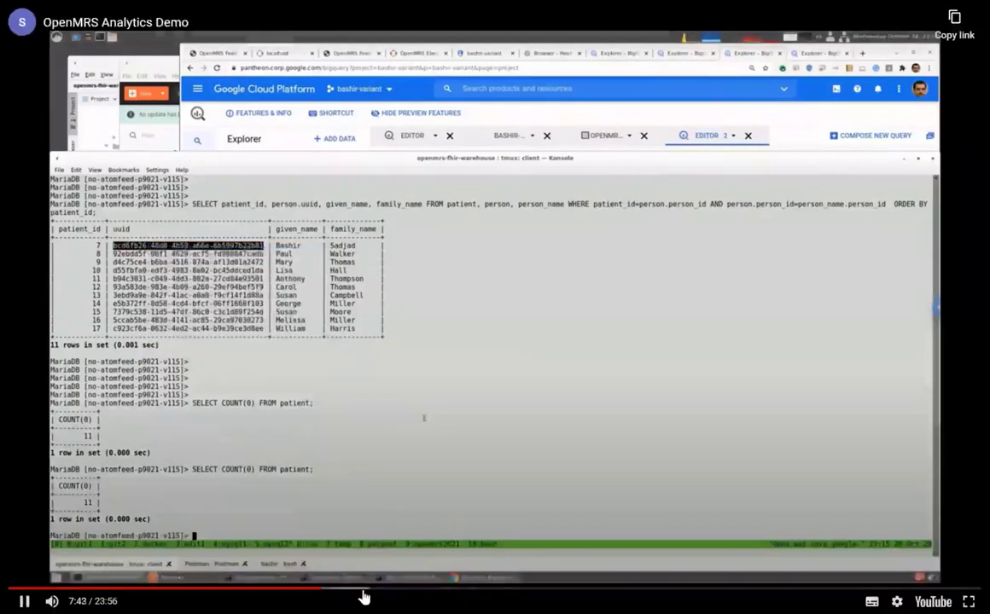
{"action": "left_click", "coordinate": [336, 464]}
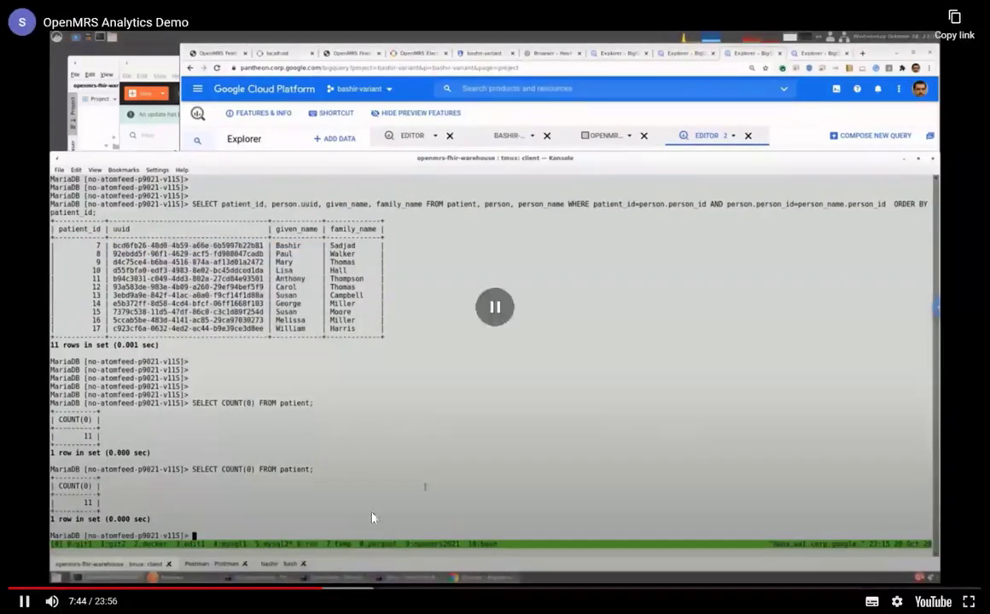
{"action": "left_click", "coordinate": [365, 588]}
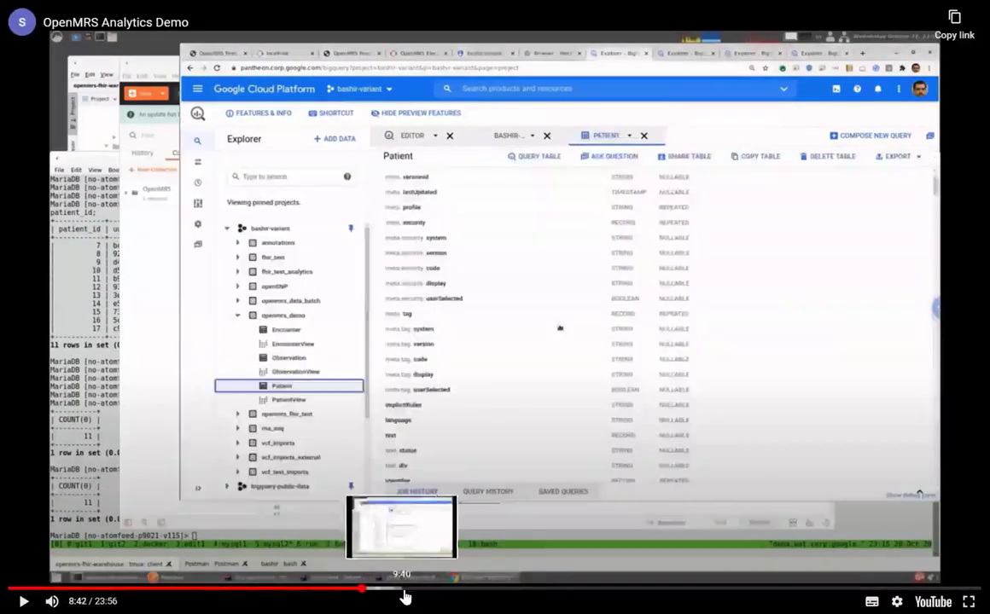
{"action": "left_click", "coordinate": [405, 596]}
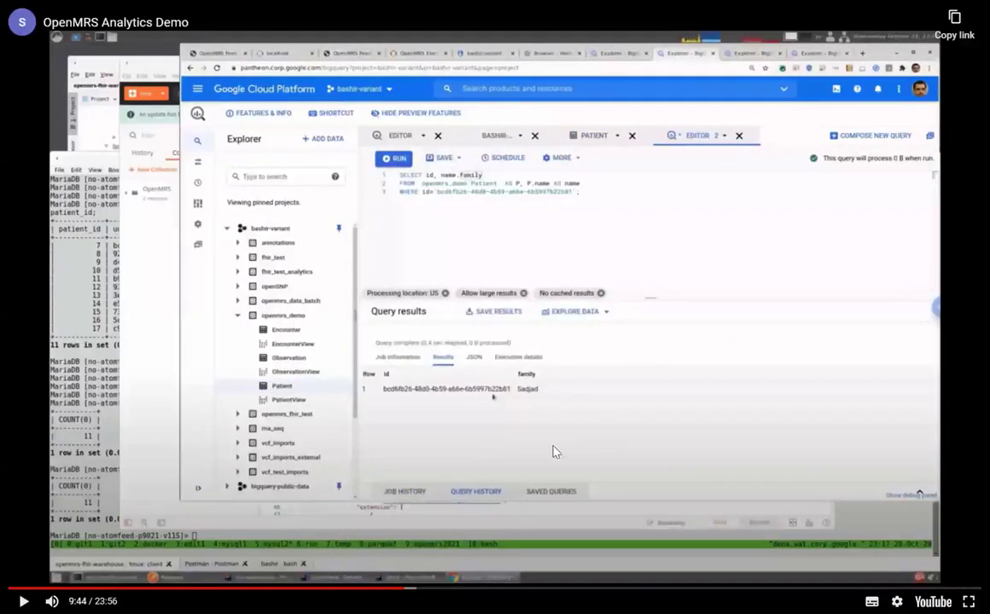
{"action": "left_click", "coordinate": [23, 601]}
{"action": "left_click", "coordinate": [27, 597]}
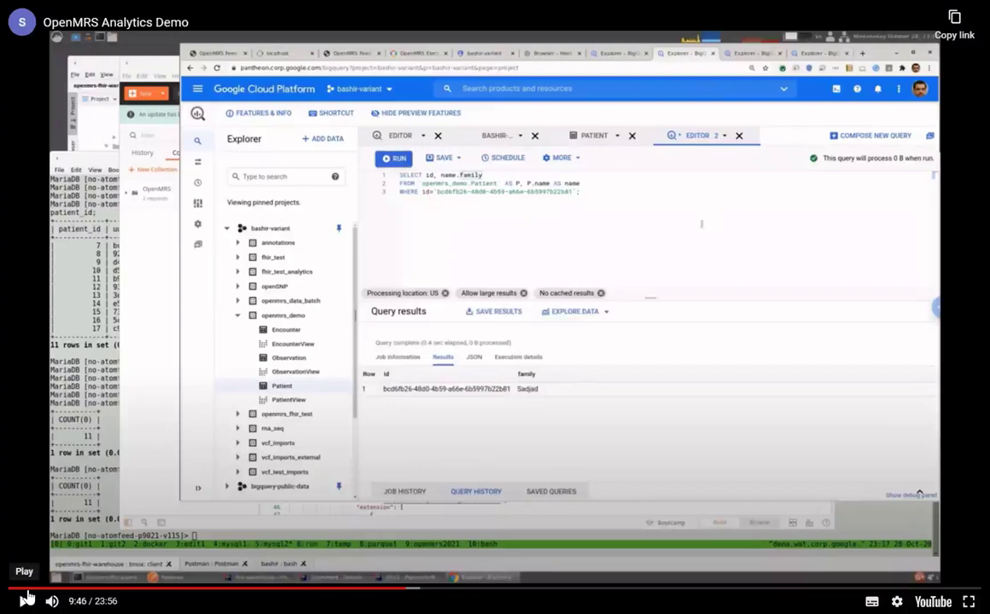
{"action": "left_click", "coordinate": [27, 597]}
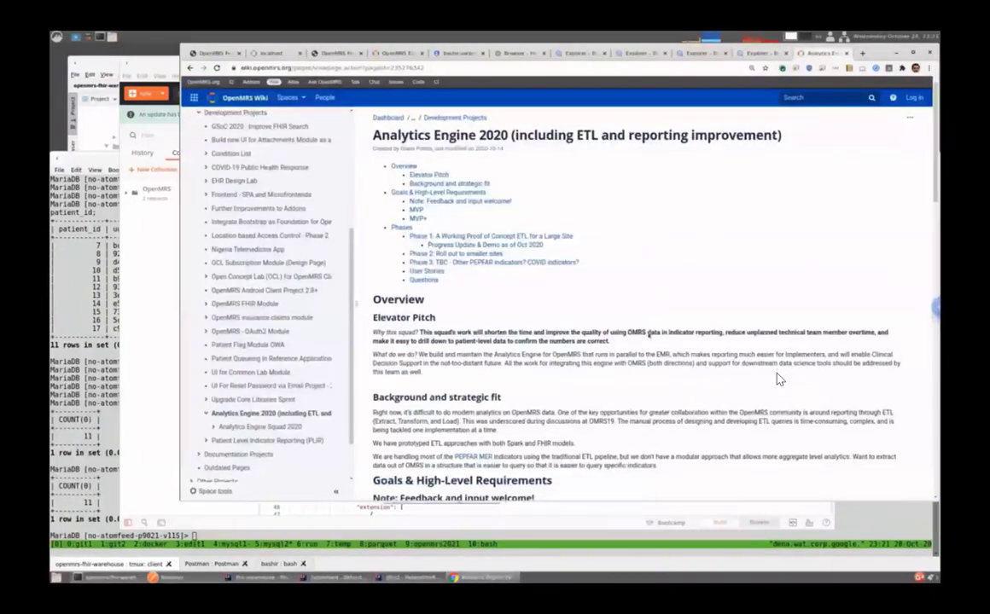
Step: Highlight the TX_RTT description in the wiki's Phase 1 table, then return to the BigQuery script
{"action": "scroll", "coordinate": [777, 380], "scroll_direction": "down", "scroll_amount": 5}
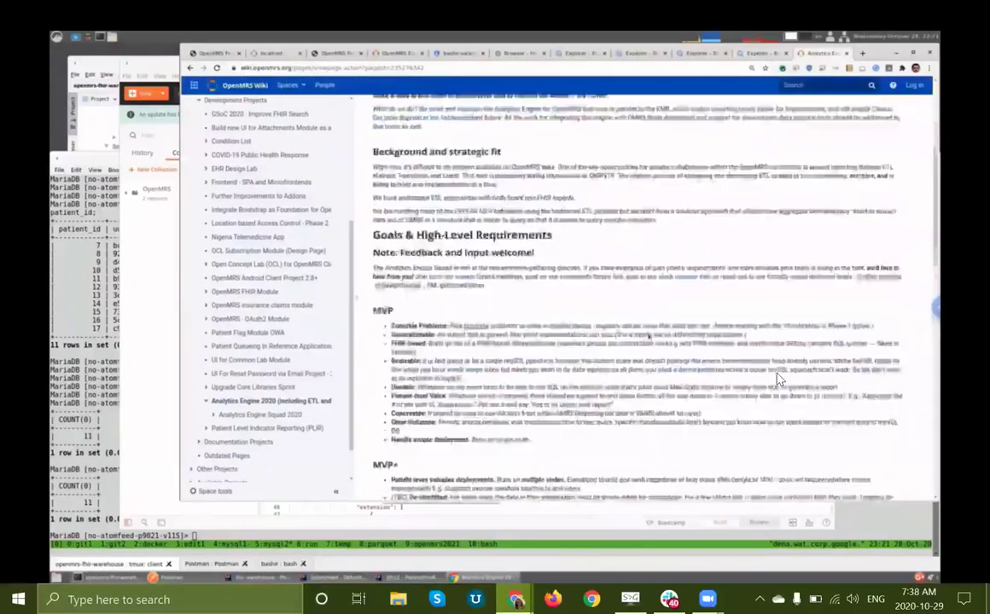
{"action": "scroll", "coordinate": [777, 380], "scroll_direction": "down", "scroll_amount": 8}
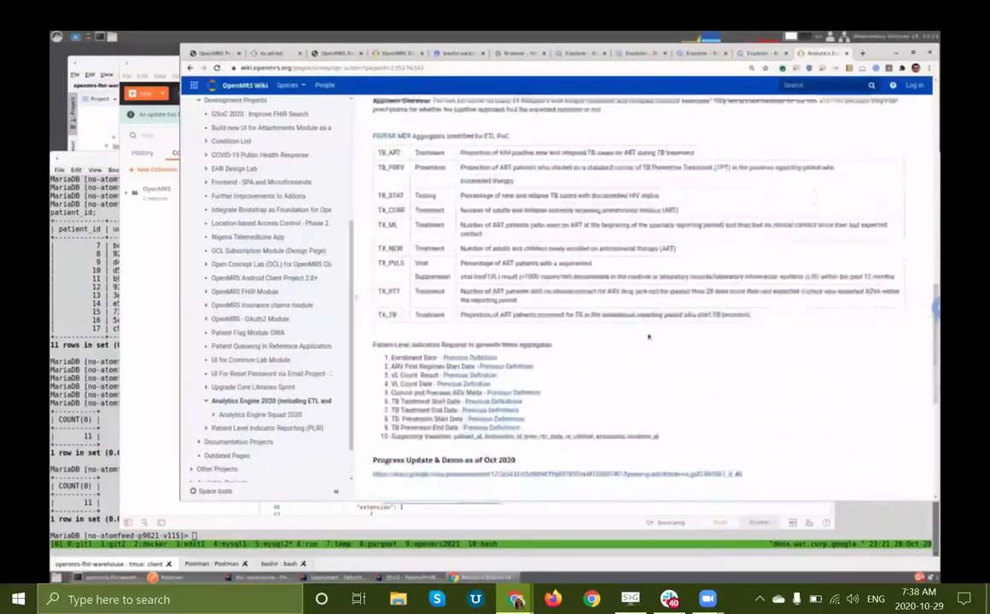
{"action": "scroll", "coordinate": [648, 337], "scroll_direction": "up", "scroll_amount": 3}
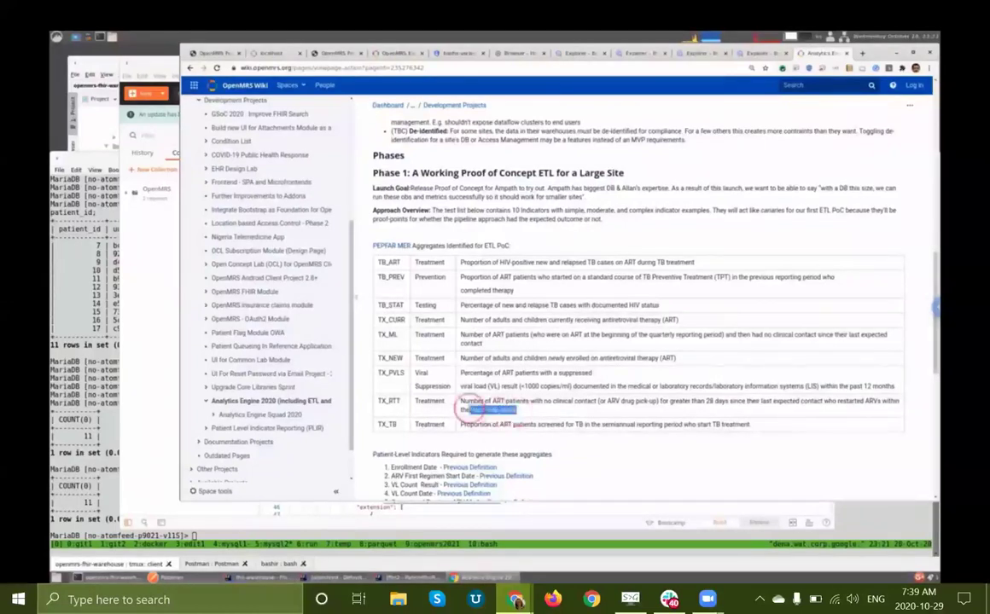
{"action": "triple_click", "coordinate": [491, 406]}
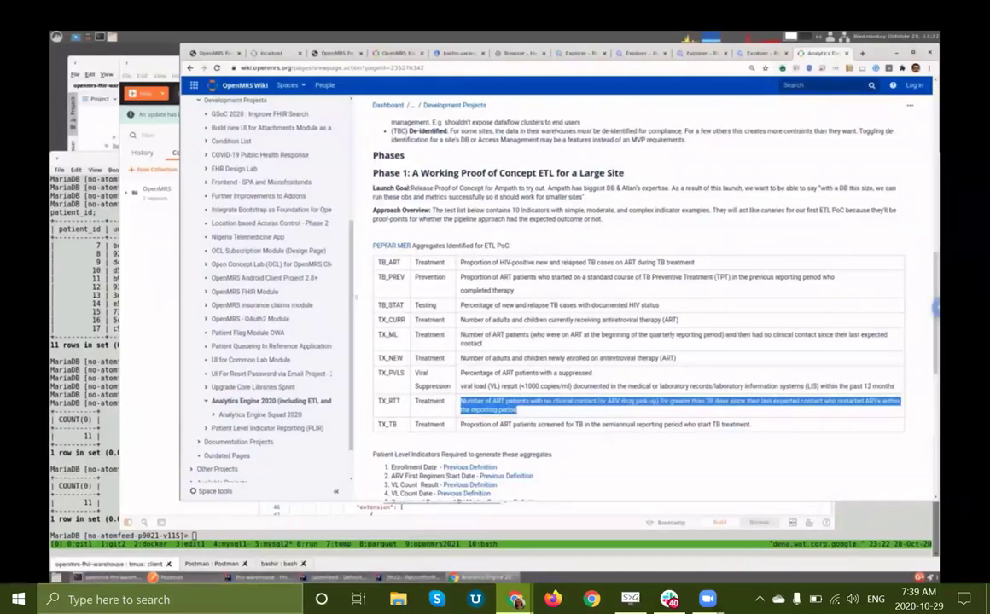
{"action": "left_click", "coordinate": [582, 453]}
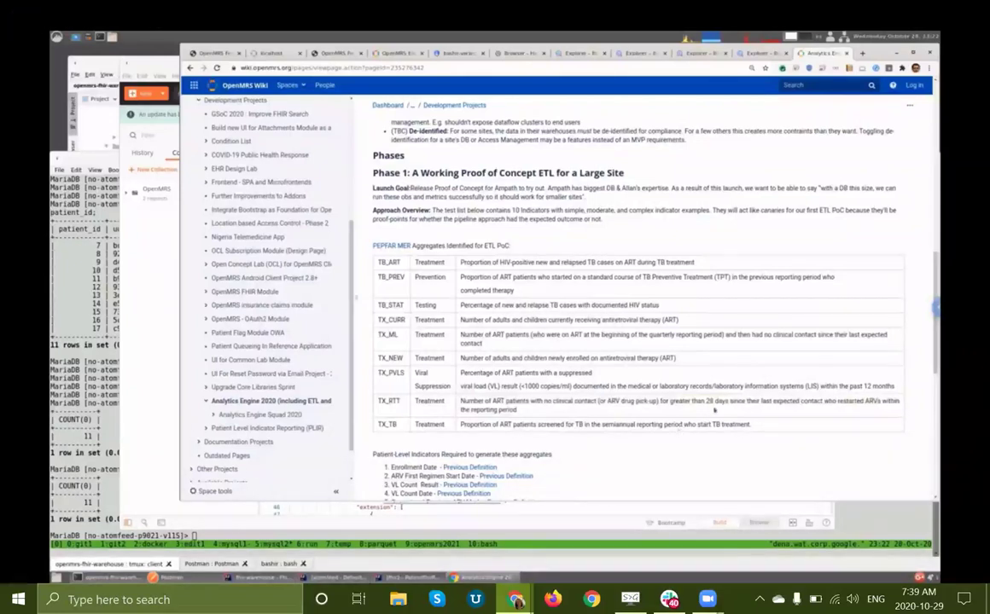
{"action": "key", "text": "ctrl+shift+Tab"}
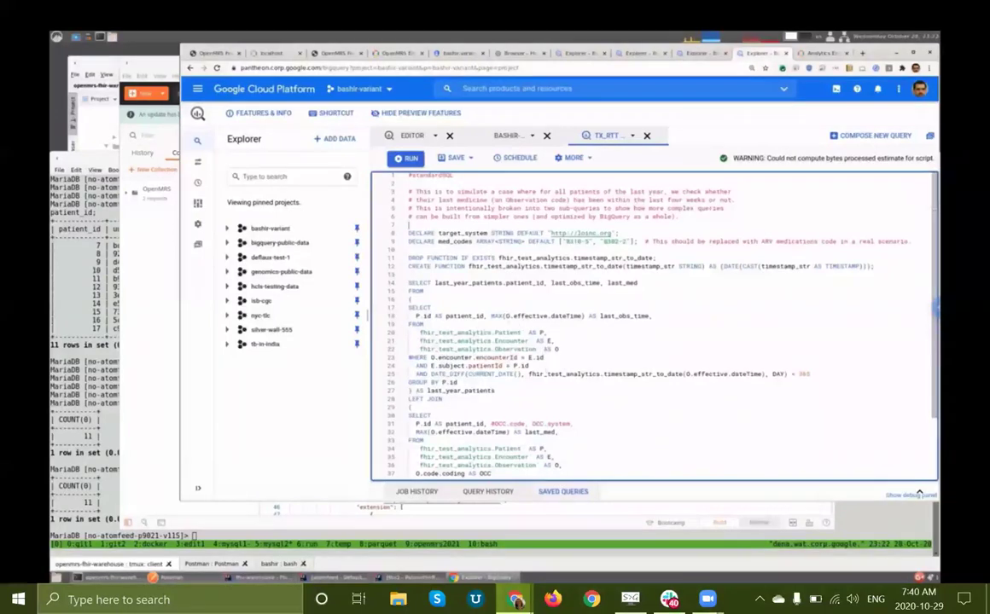
{"action": "left_click_drag", "start_coordinate": [492, 316], "coordinate": [583, 315]}
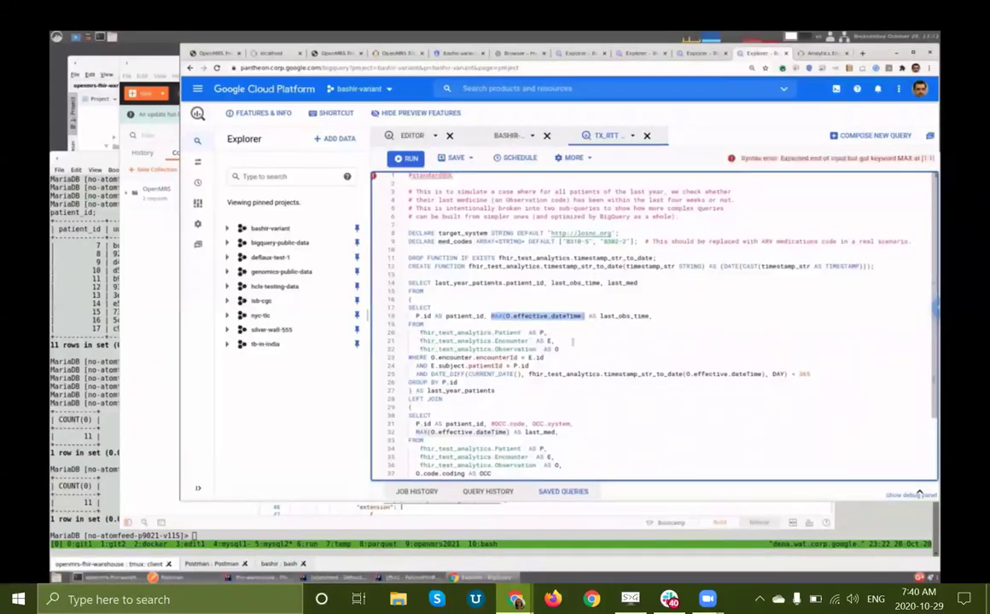
{"action": "left_click", "coordinate": [572, 341]}
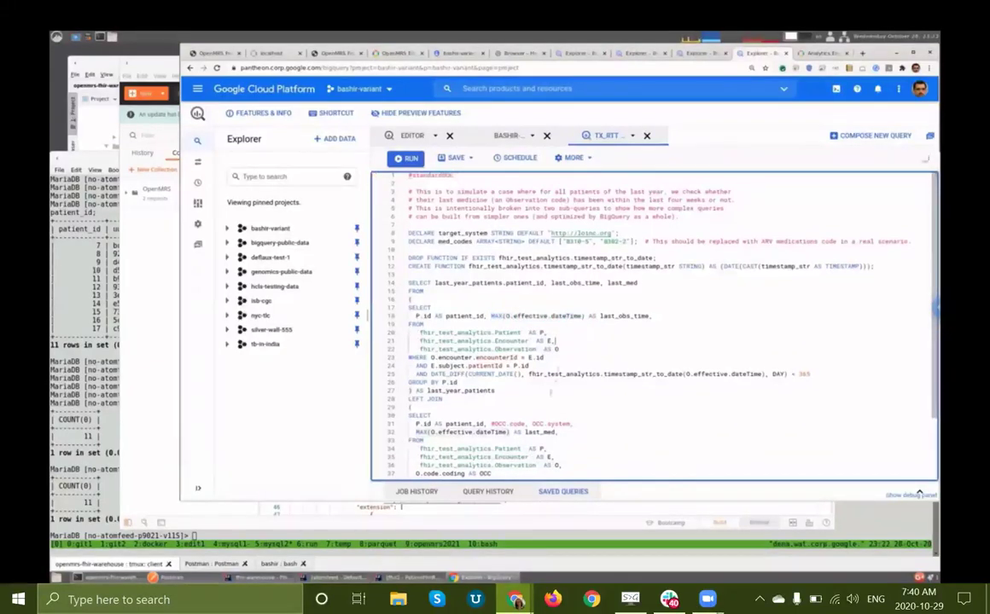
{"action": "scroll", "coordinate": [551, 393], "scroll_direction": "down", "scroll_amount": 3}
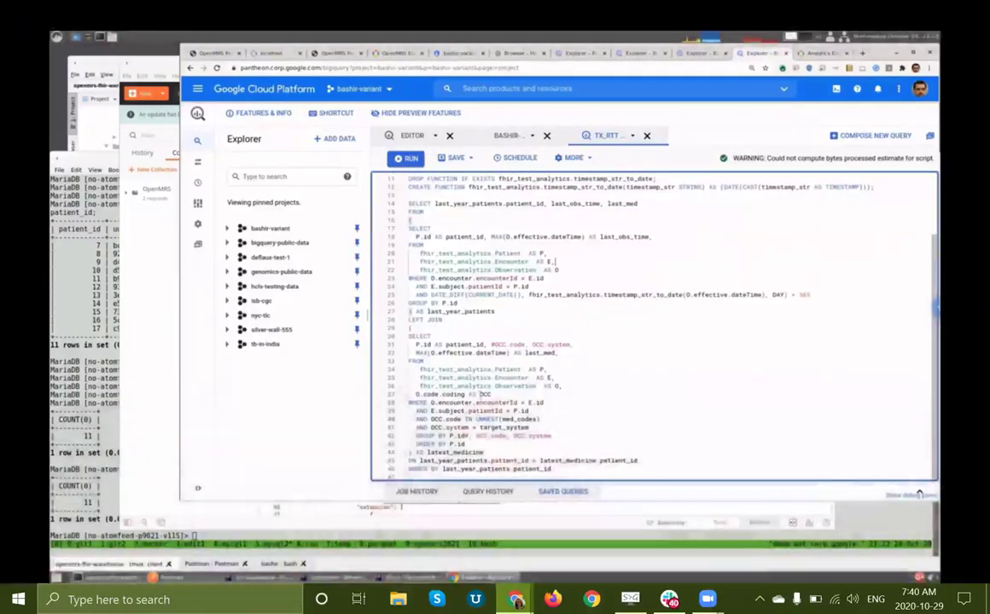
{"action": "scroll", "coordinate": [918, 473], "scroll_direction": "up", "scroll_amount": 3}
{"action": "scroll", "coordinate": [918, 492], "scroll_direction": "down", "scroll_amount": 2}
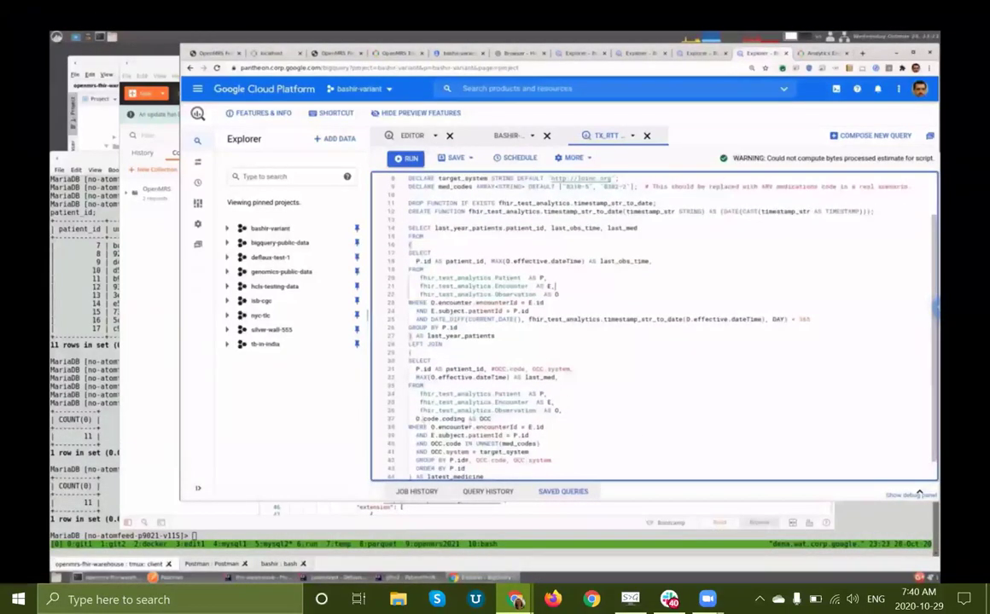
{"action": "left_click_drag", "start_coordinate": [416, 419], "coordinate": [491, 419]}
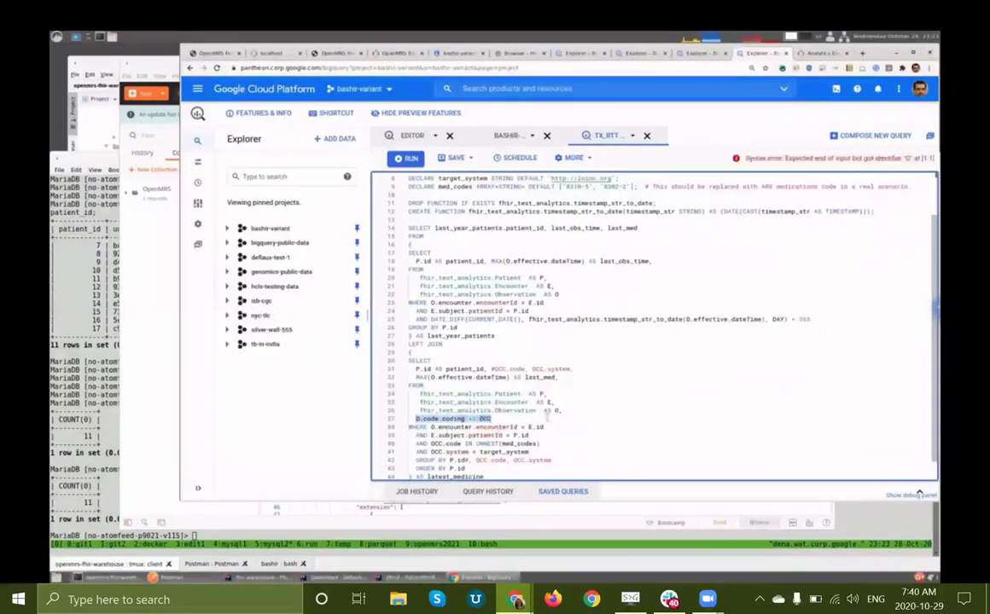
{"action": "left_click", "coordinate": [602, 399]}
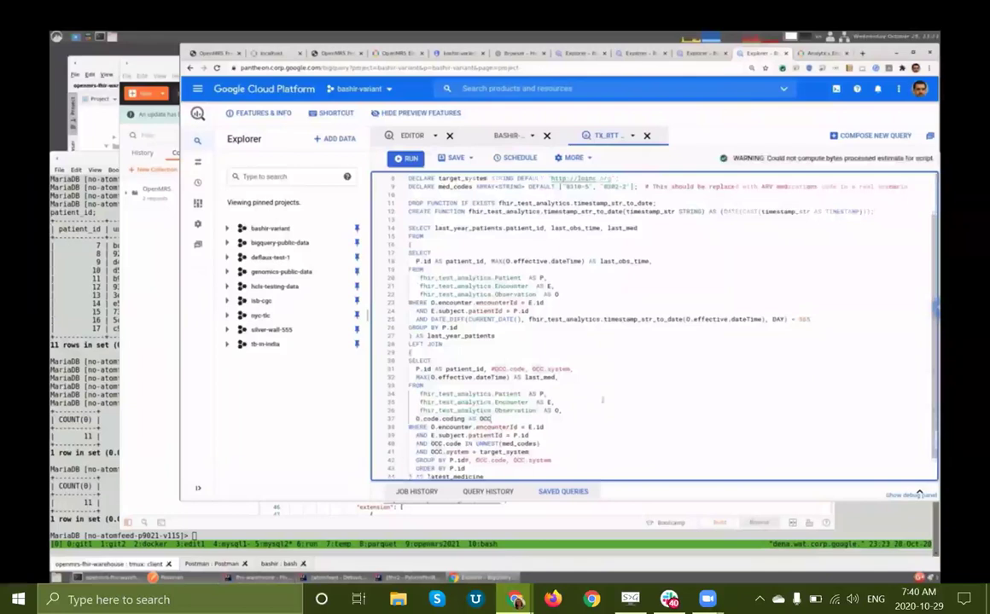
{"action": "scroll", "coordinate": [603, 400], "scroll_direction": "up", "scroll_amount": 2}
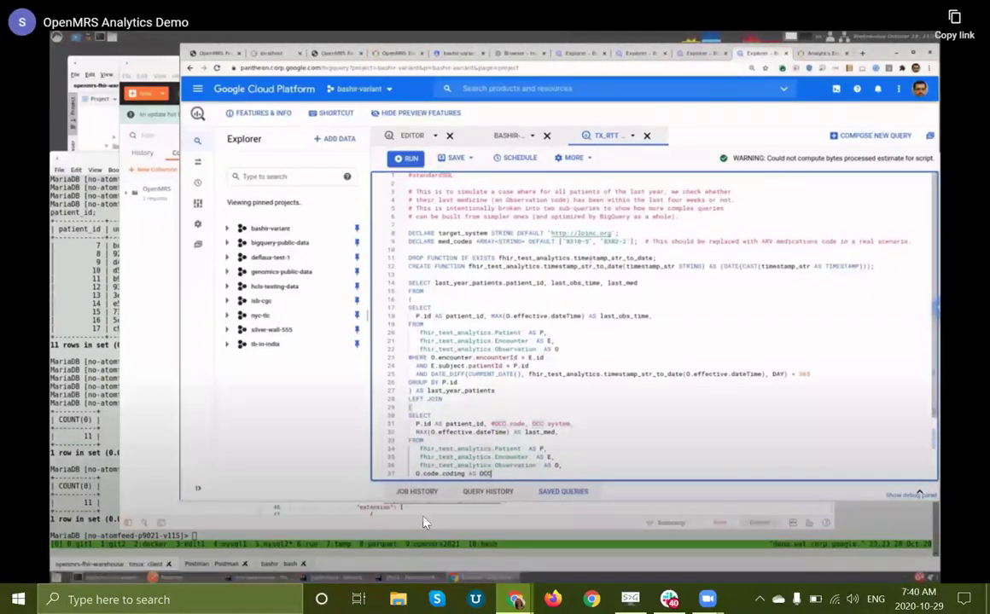
{"action": "double_click", "coordinate": [418, 351]}
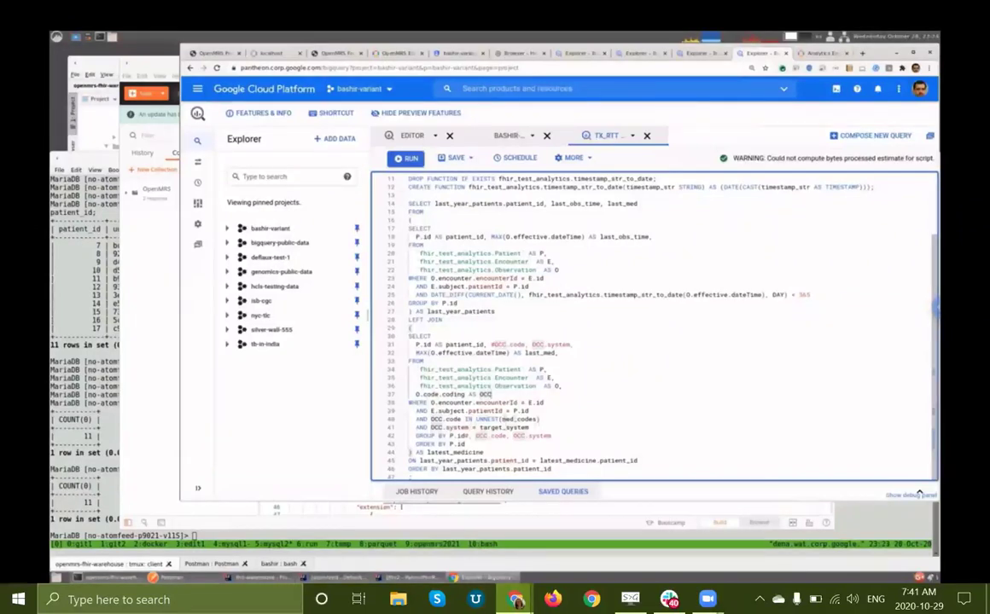
{"action": "left_click_drag", "start_coordinate": [537, 418], "coordinate": [505, 422]}
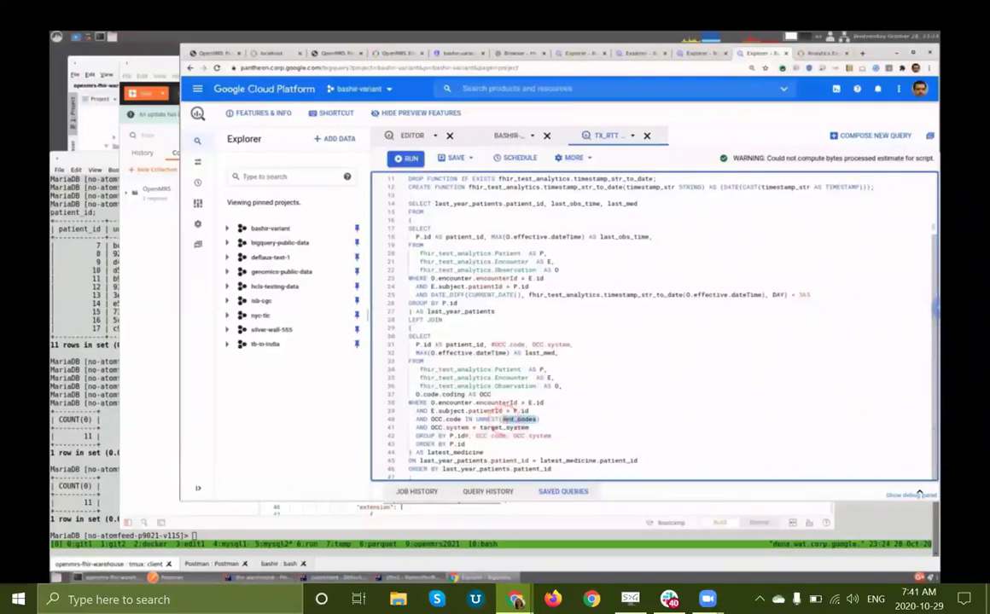
{"action": "left_click", "coordinate": [564, 419]}
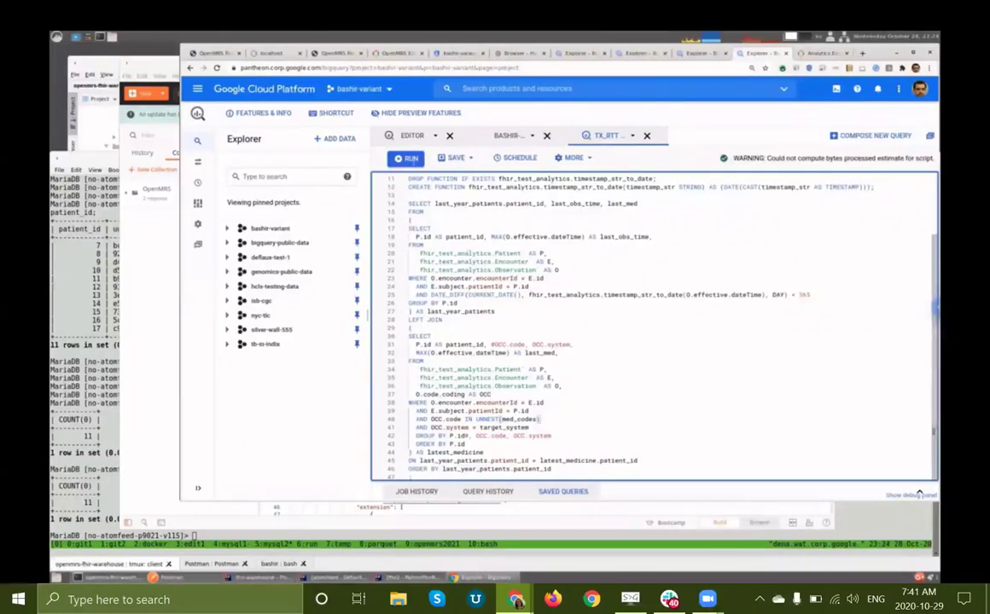
Step: Run the TX_RTT script, view the final SELECT job's patient results, then bring Konsole forward
{"action": "key", "text": "ctrl+Return"}
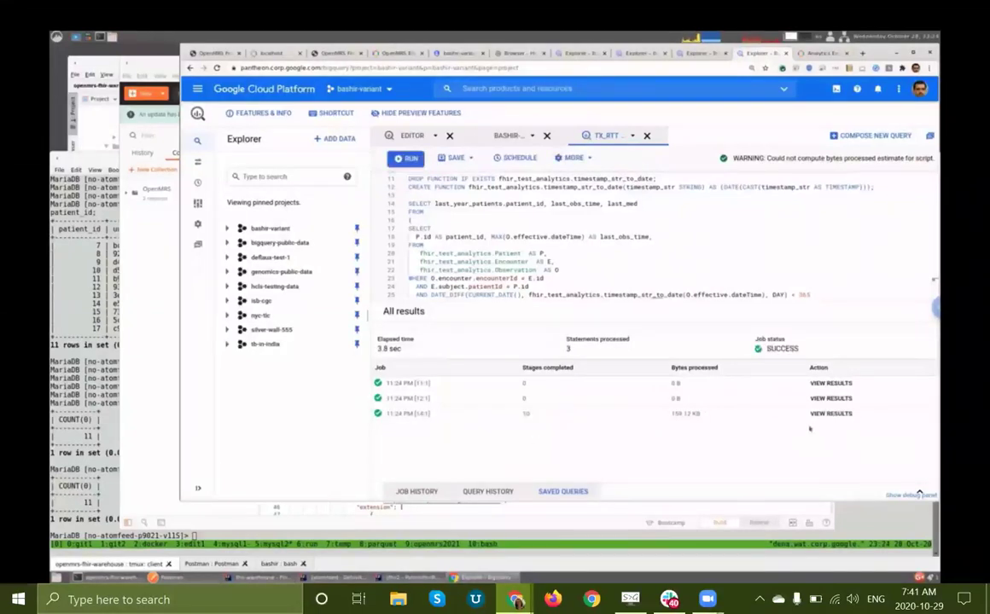
{"action": "left_click", "coordinate": [831, 415]}
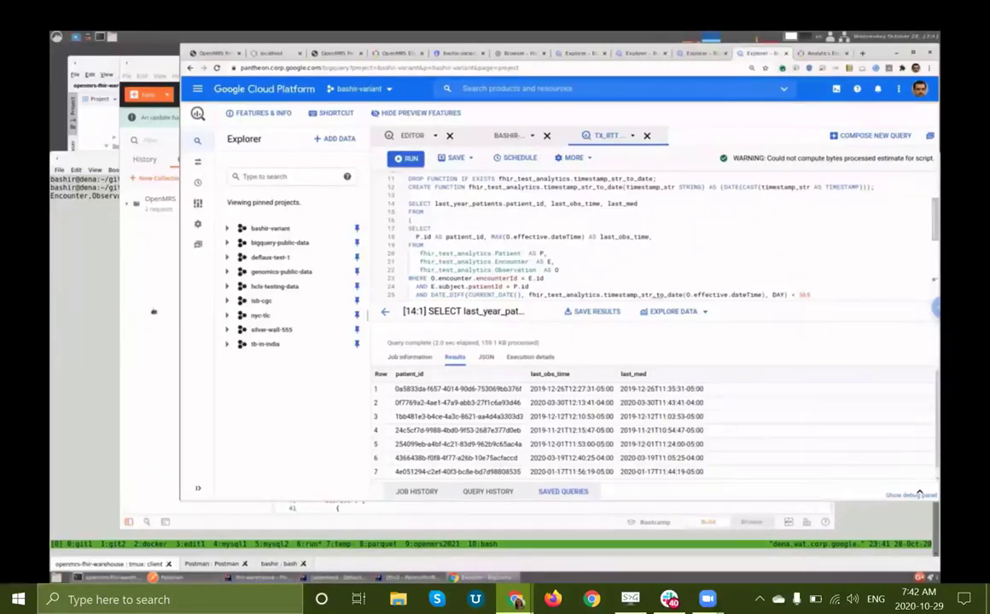
{"action": "left_click", "coordinate": [90, 284]}
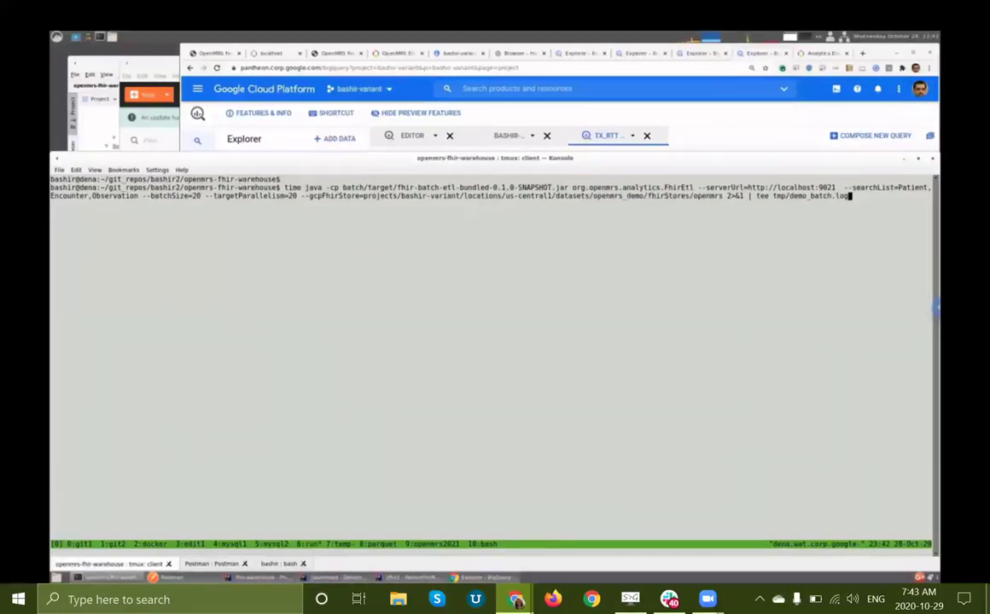
Step: Bring the demo video back to Konsole's openmrs-fhir-warehouse listing at 1:57 and leave fullscreen
{"action": "left_click", "coordinate": [213, 469]}
{"action": "left_click", "coordinate": [213, 469]}
{"action": "left_click", "coordinate": [213, 469]}
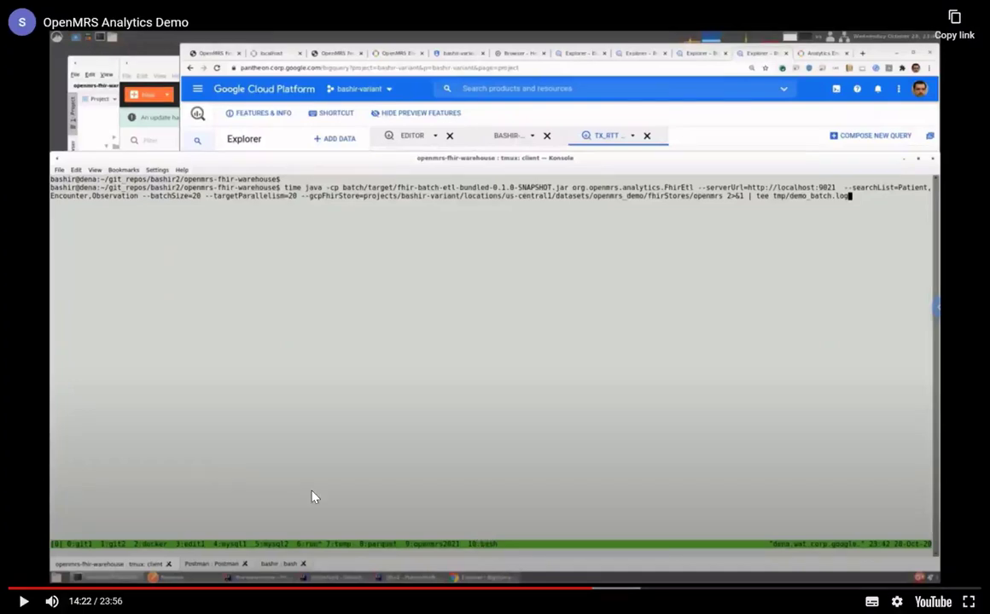
{"action": "key", "text": "Escape"}
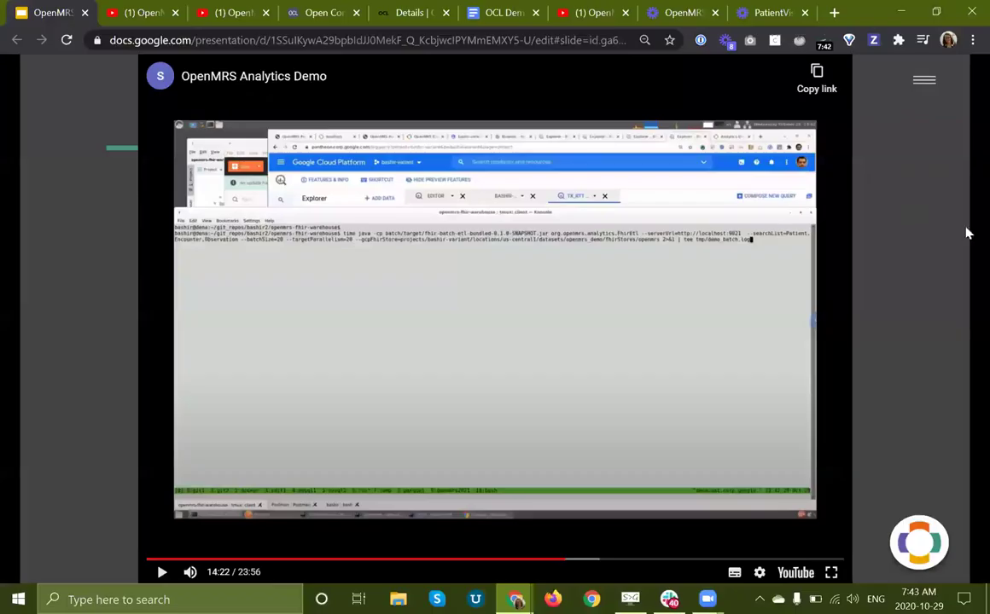
{"action": "left_click", "coordinate": [894, 263]}
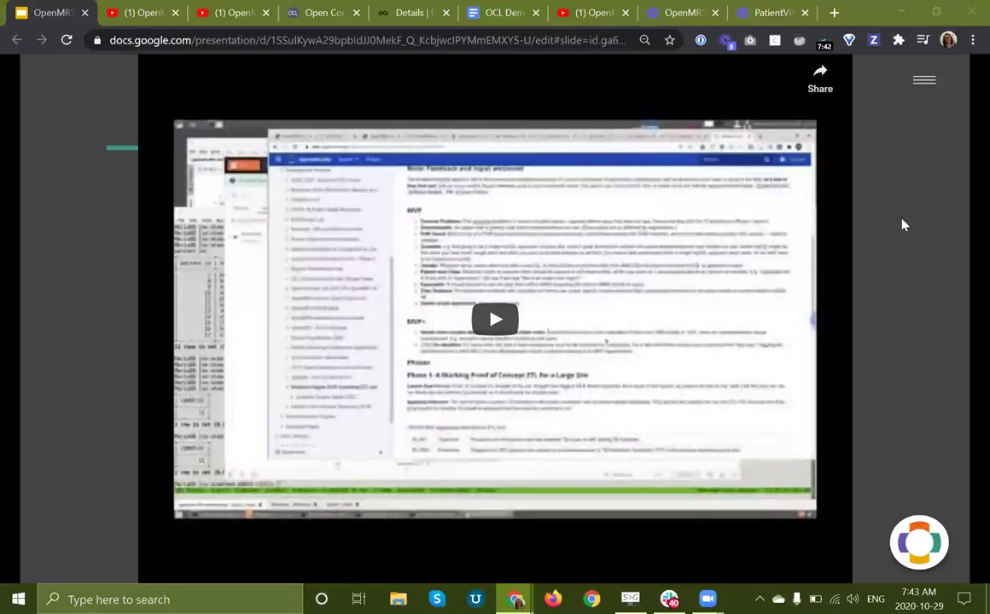
{"action": "mouse_move", "coordinate": [512, 561]}
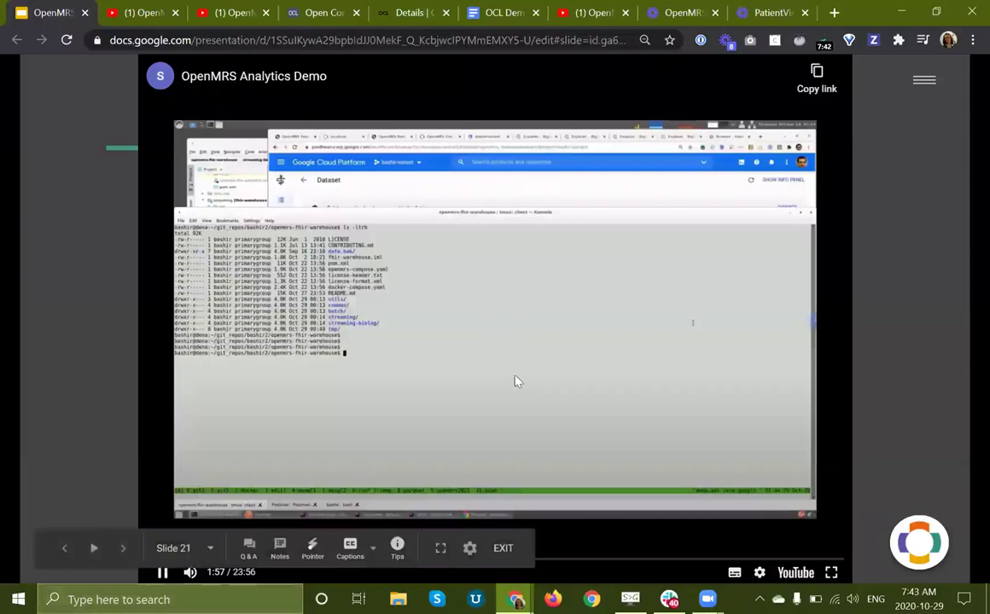
Step: Pause the demo video and advance past Analytics Engine: Future Plans to the QA Support Team slide
{"action": "left_click", "coordinate": [499, 318]}
{"action": "left_click", "coordinate": [895, 409]}
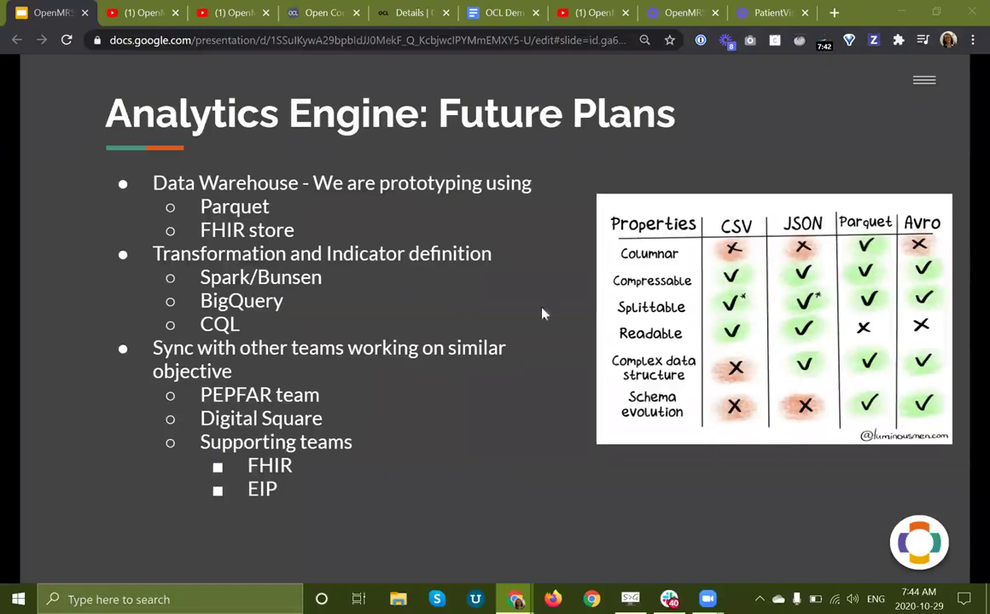
{"action": "key", "text": "Right"}
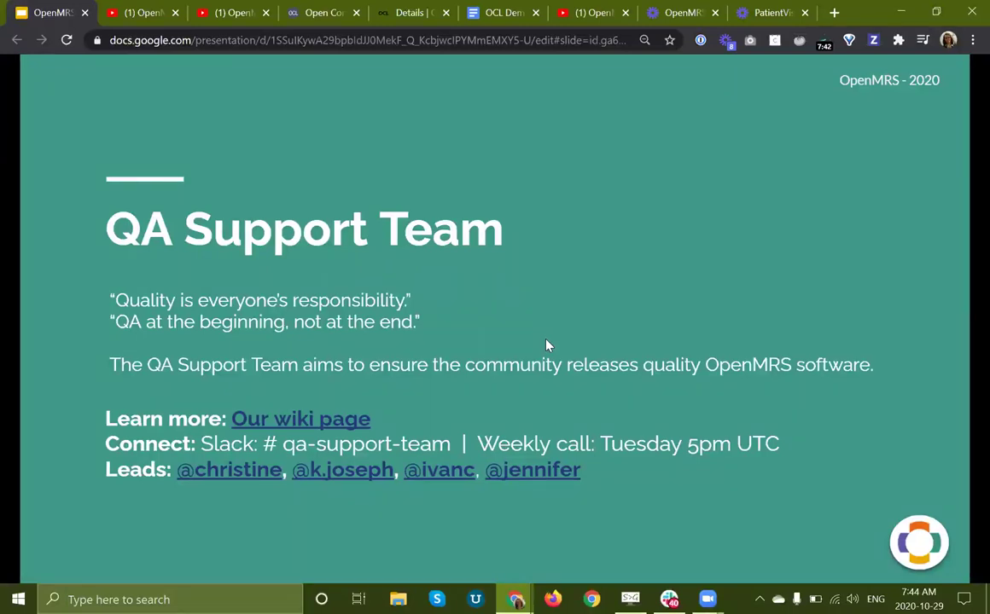
Step: Advance past the QA Support Team Update to the Project Management Team slide
{"action": "key", "text": "Right"}
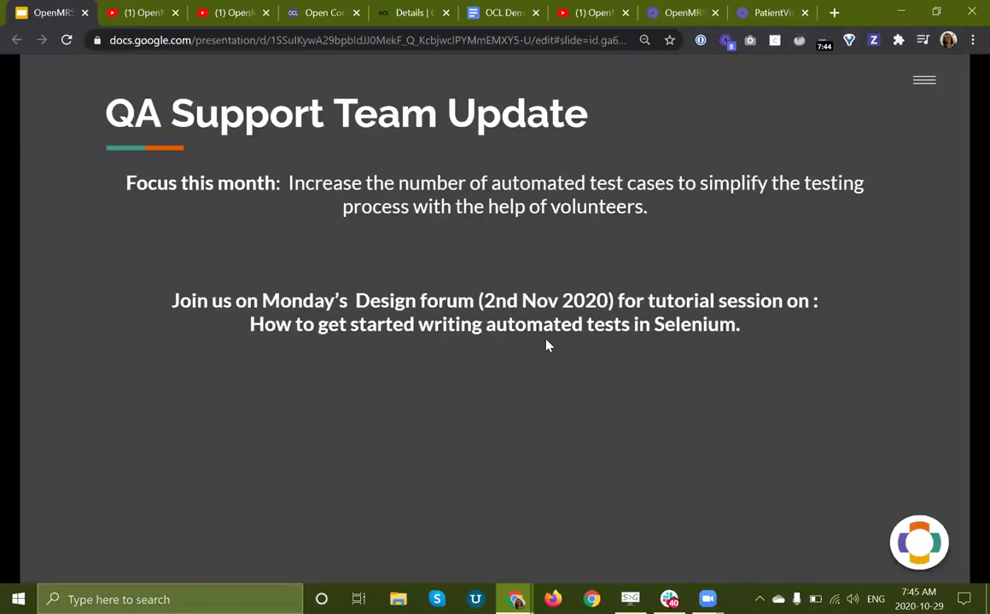
{"action": "key", "text": "Right"}
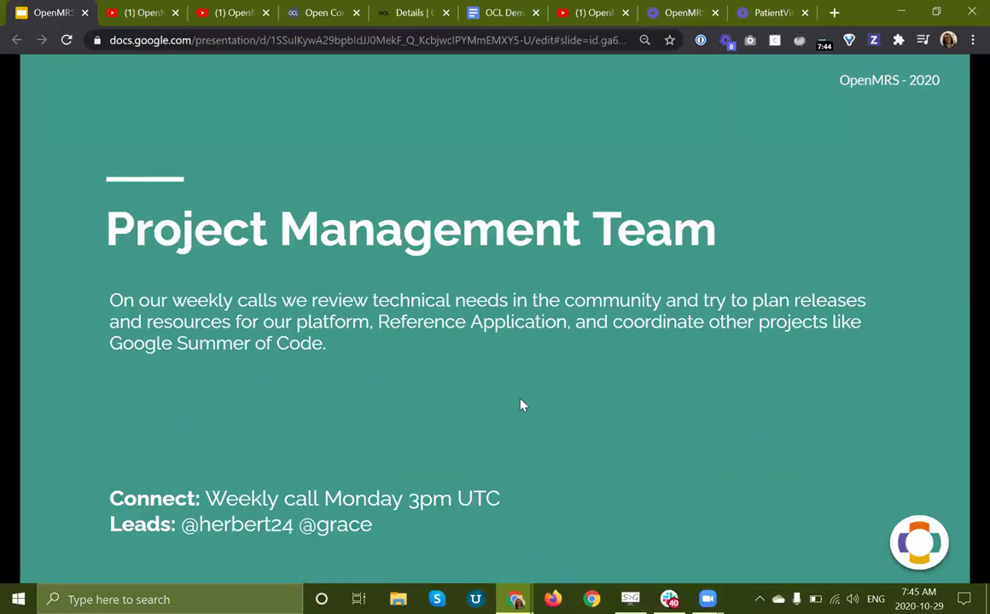
Step: Advance past Platform Release 2.4.0 Update to the RefApp Release 2.11.0 Update slide
{"action": "key", "text": "Right"}
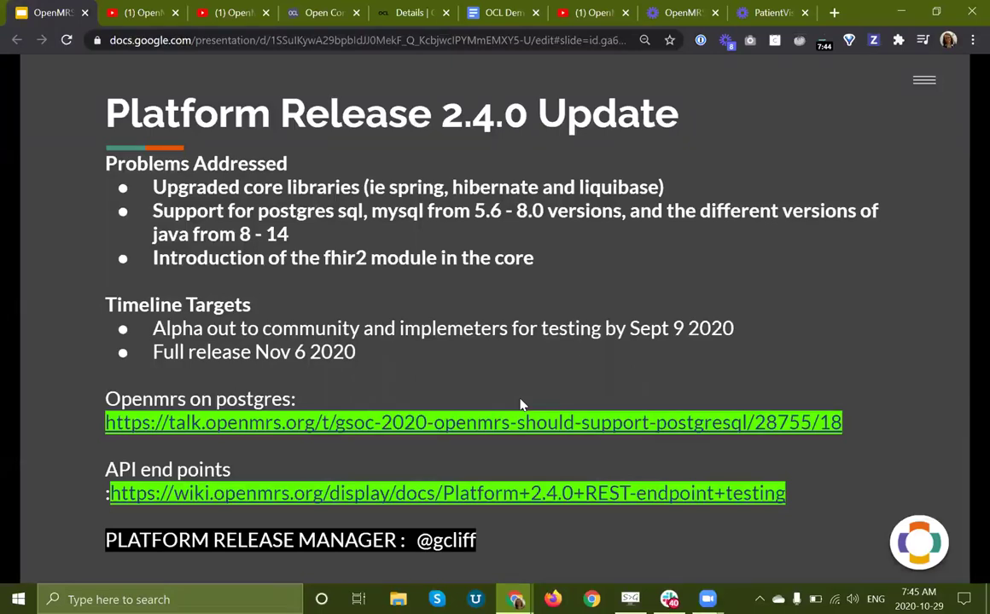
{"action": "key", "text": "Right"}
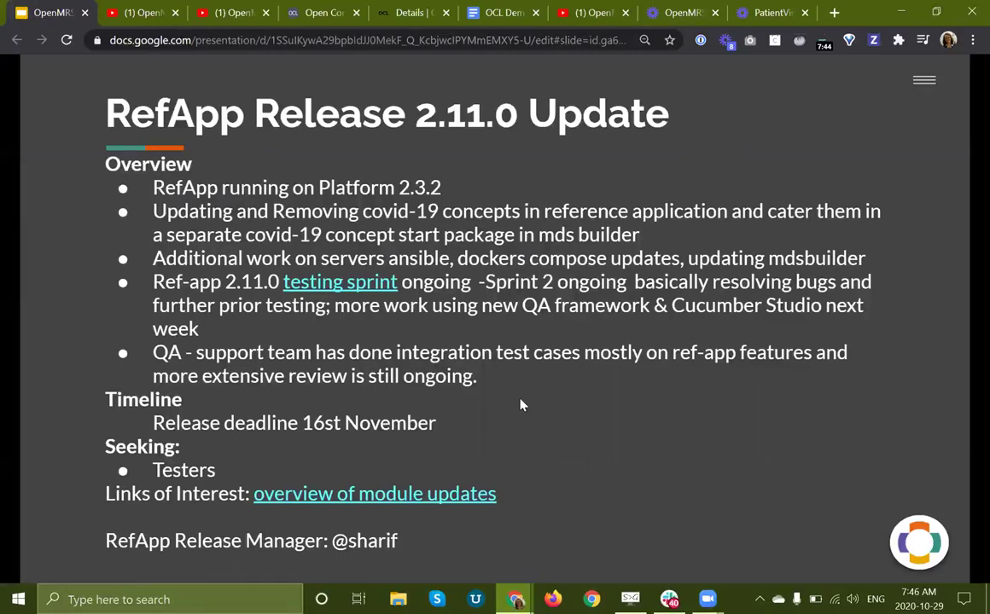
Step: Advance past the OCL for OpenMRS Squad slide to the Demo slide
{"action": "key", "text": "Right"}
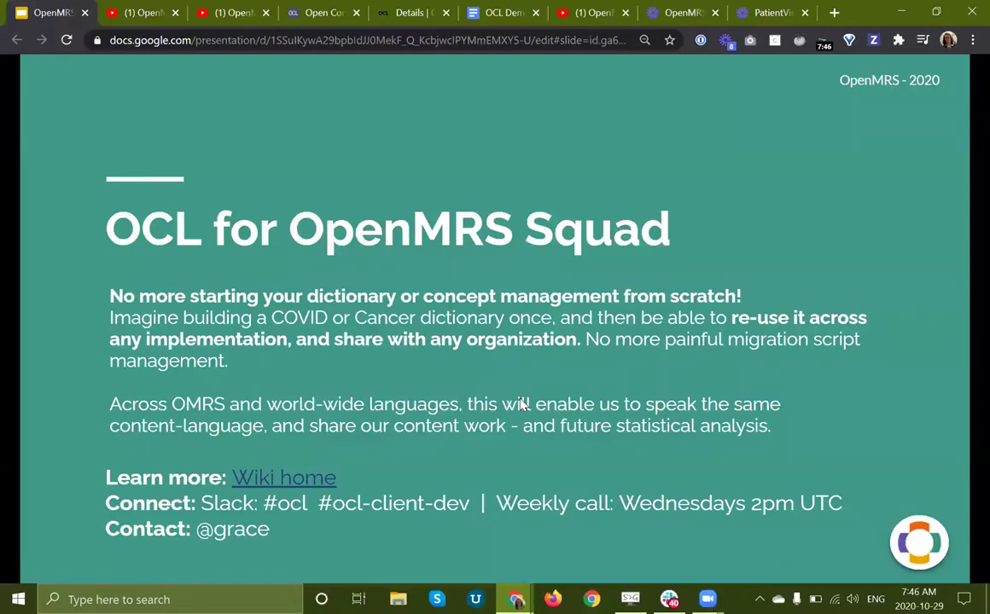
{"action": "key", "text": "Right"}
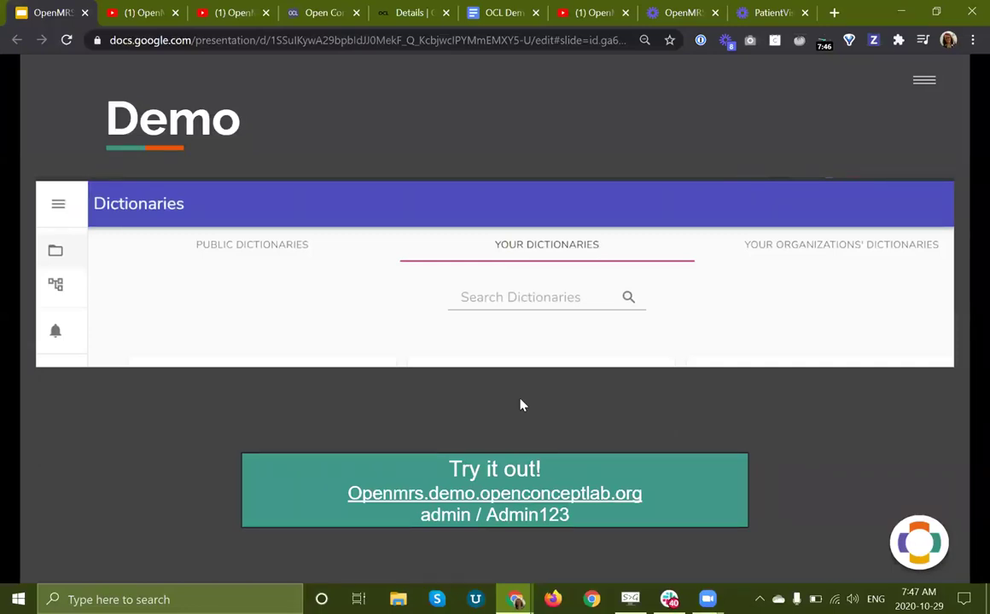
Step: Check the Alpha Site Dictionary details and OCL home page, then open Your Dictionaries
{"action": "left_click", "coordinate": [401, 12]}
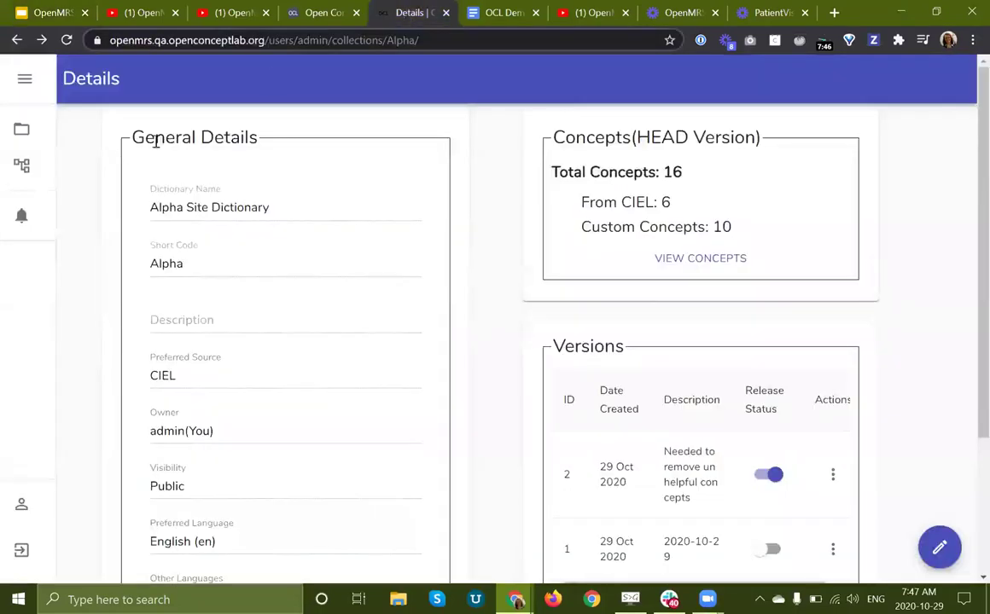
{"action": "left_click", "coordinate": [294, 13]}
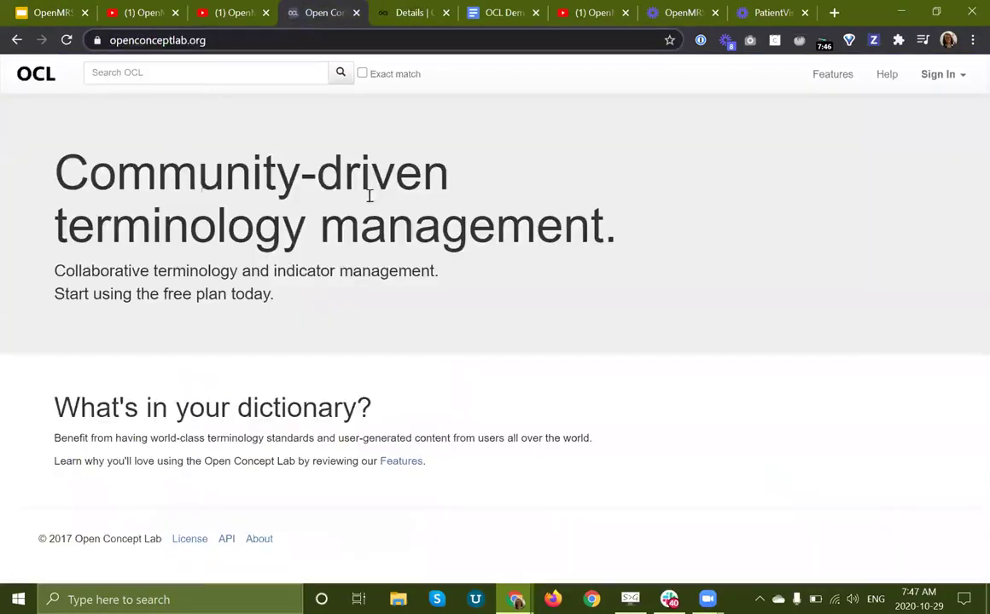
{"action": "left_click_drag", "start_coordinate": [54, 226], "coordinate": [618, 229]}
{"action": "left_click", "coordinate": [619, 231]}
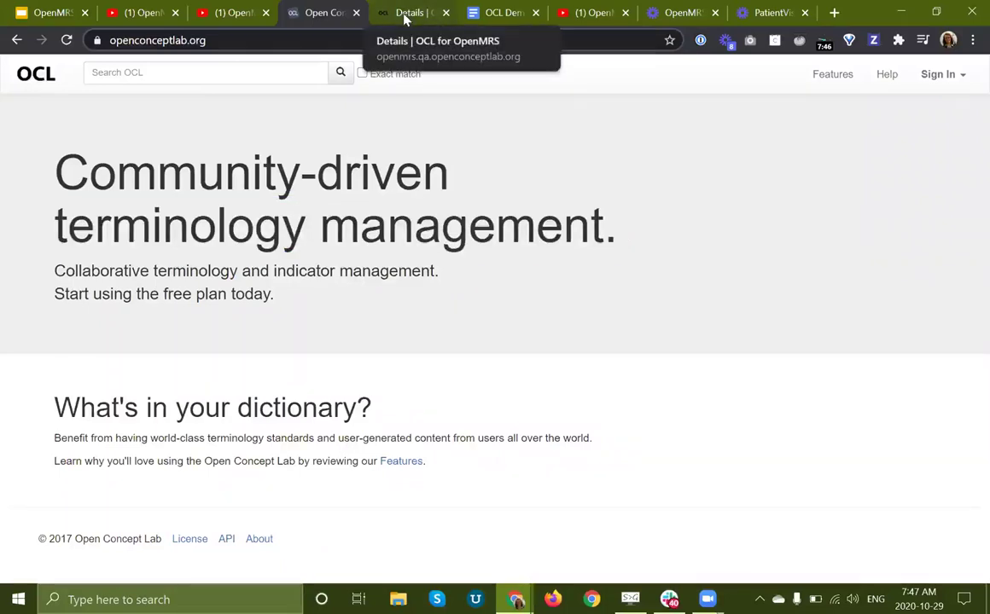
{"action": "left_click", "coordinate": [406, 19]}
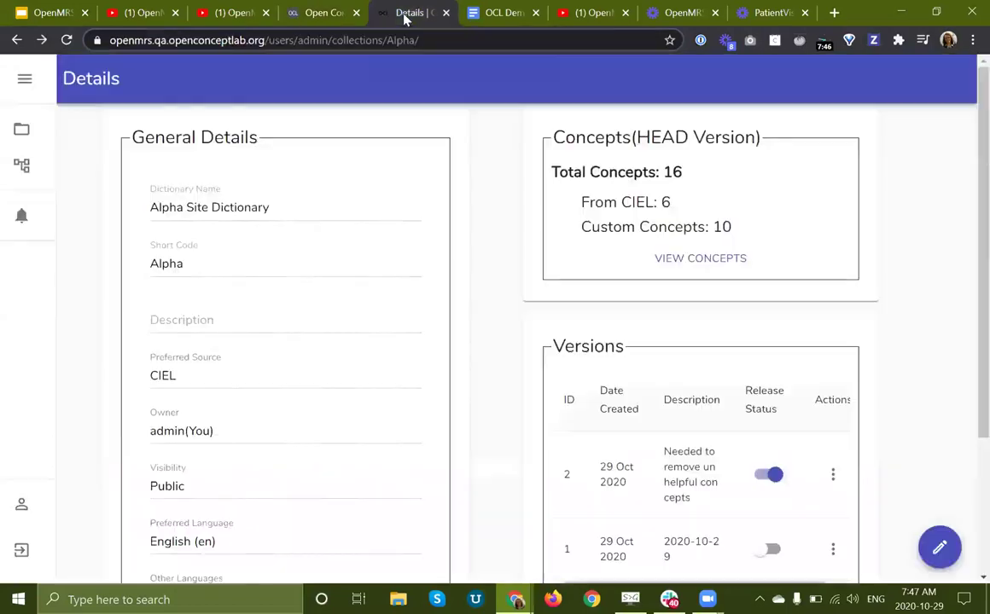
{"action": "left_click", "coordinate": [22, 123]}
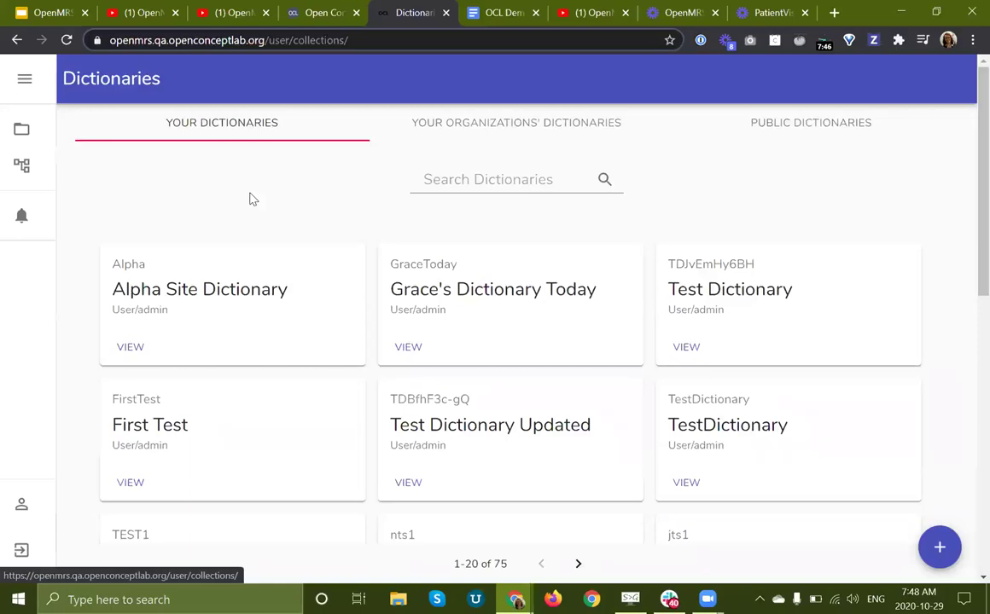
Step: Log out of OCL and log back in with the demo admin account and its password
{"action": "left_click", "coordinate": [25, 560]}
{"action": "left_click", "coordinate": [539, 343]}
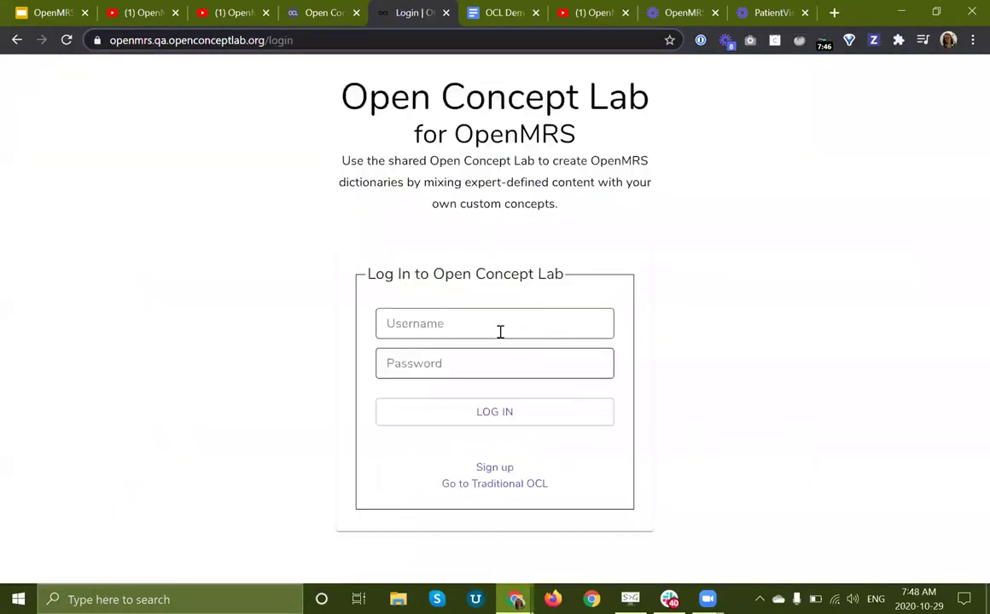
{"action": "left_click", "coordinate": [500, 332]}
{"action": "key", "text": "Tab"}
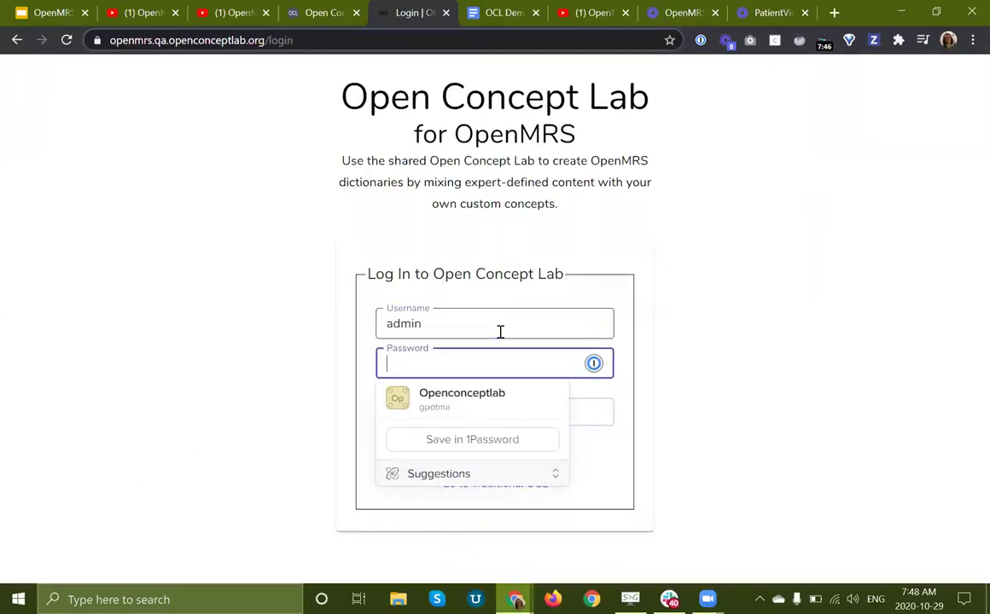
{"action": "left_click", "coordinate": [552, 433]}
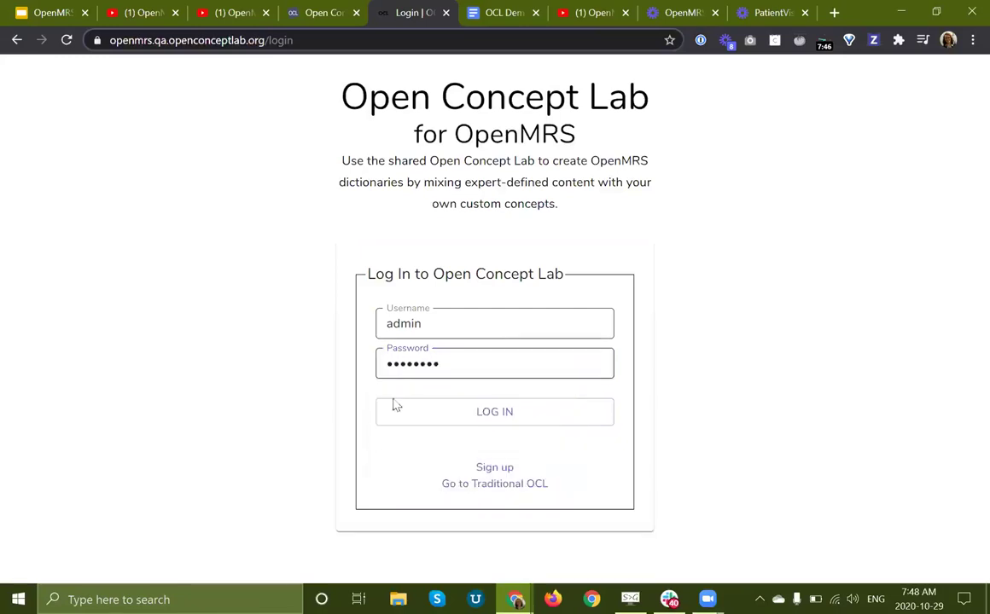
{"action": "left_click", "coordinate": [552, 423]}
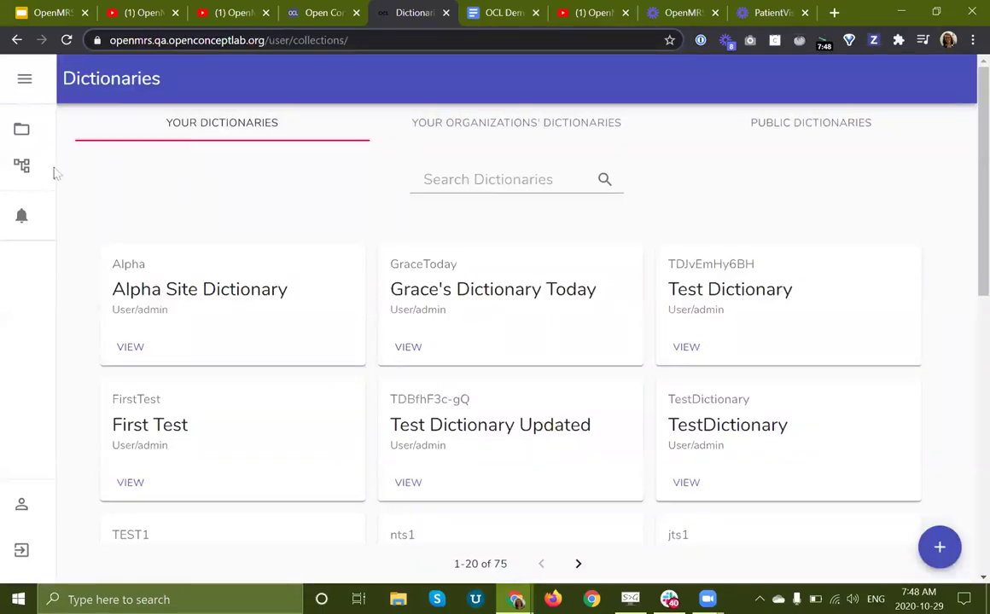
Step: Browse the organizations' and all public dictionary lists, then return to your own dictionaries
{"action": "double_click", "coordinate": [116, 77]}
{"action": "left_click", "coordinate": [244, 151]}
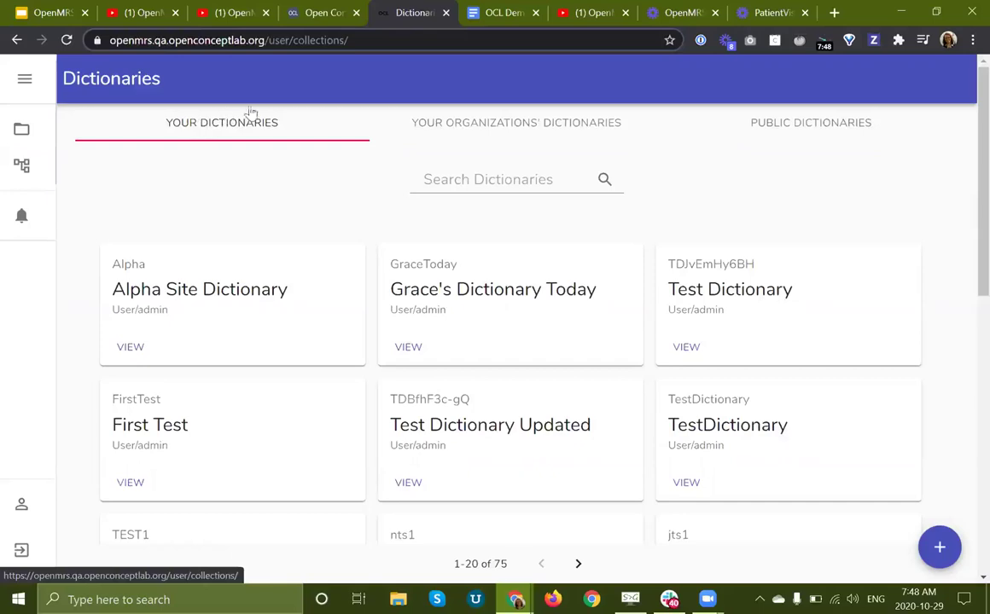
{"action": "left_click", "coordinate": [464, 128]}
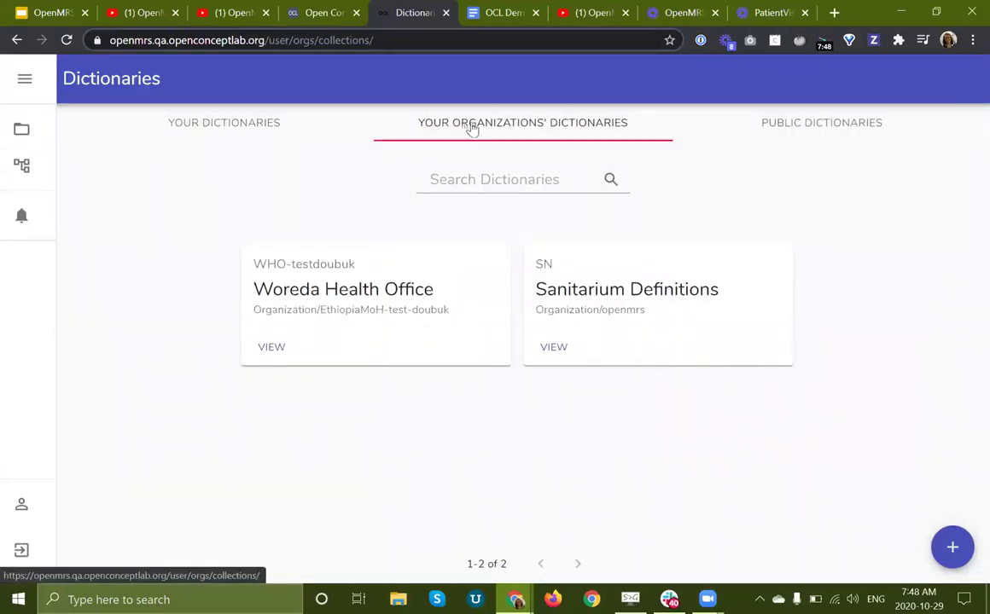
{"action": "left_click", "coordinate": [821, 125]}
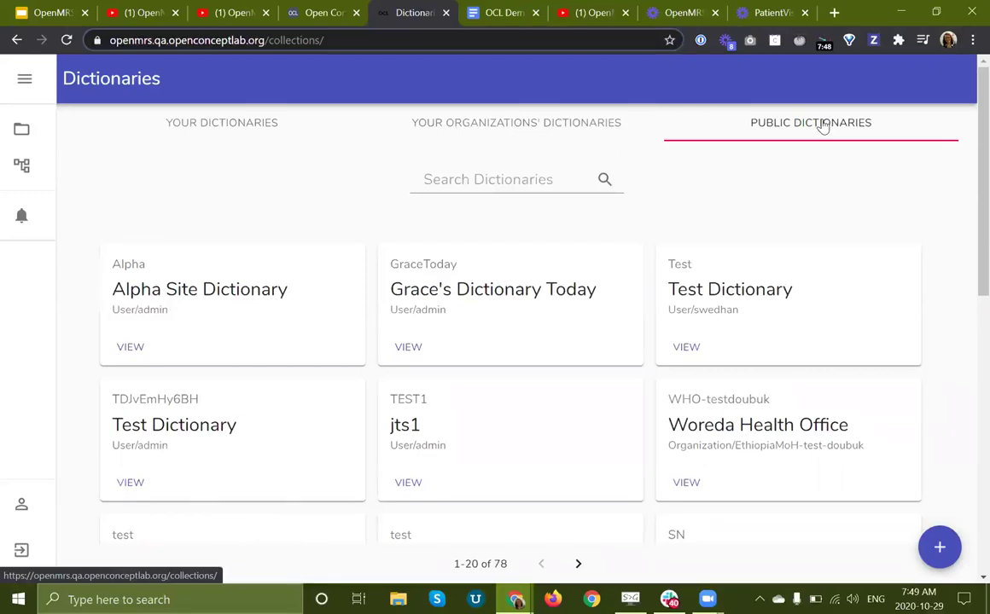
{"action": "left_click", "coordinate": [179, 124]}
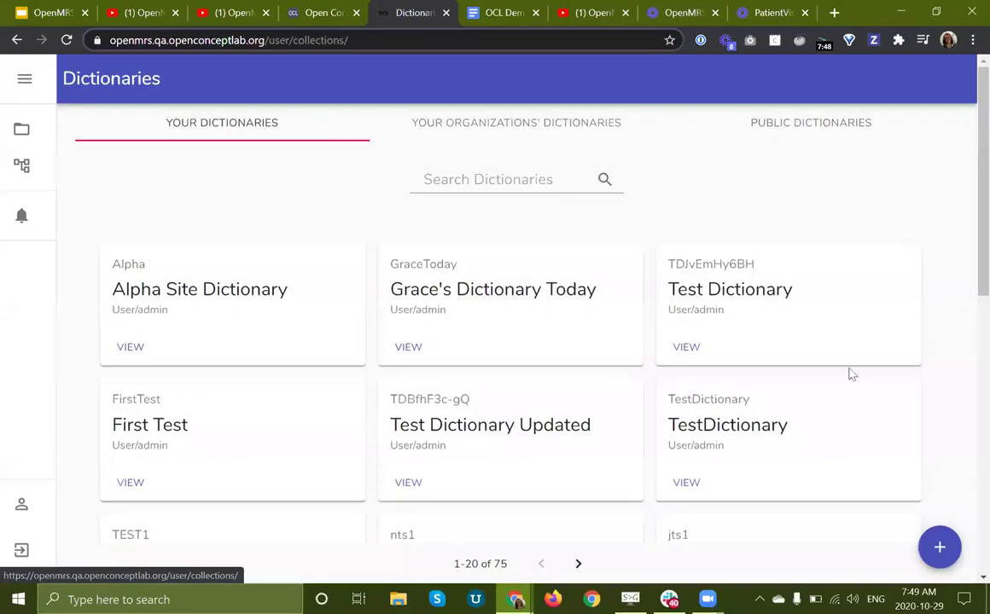
Step: Start a new dictionary named Beta with description Test and CIEL as preferred source
{"action": "left_click", "coordinate": [938, 547]}
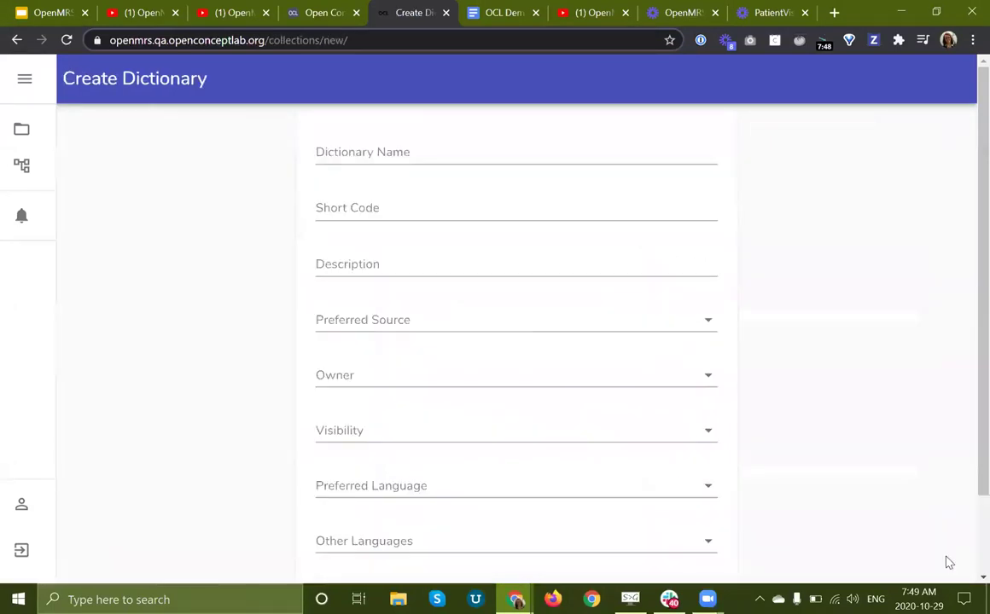
{"action": "left_click", "coordinate": [438, 153]}
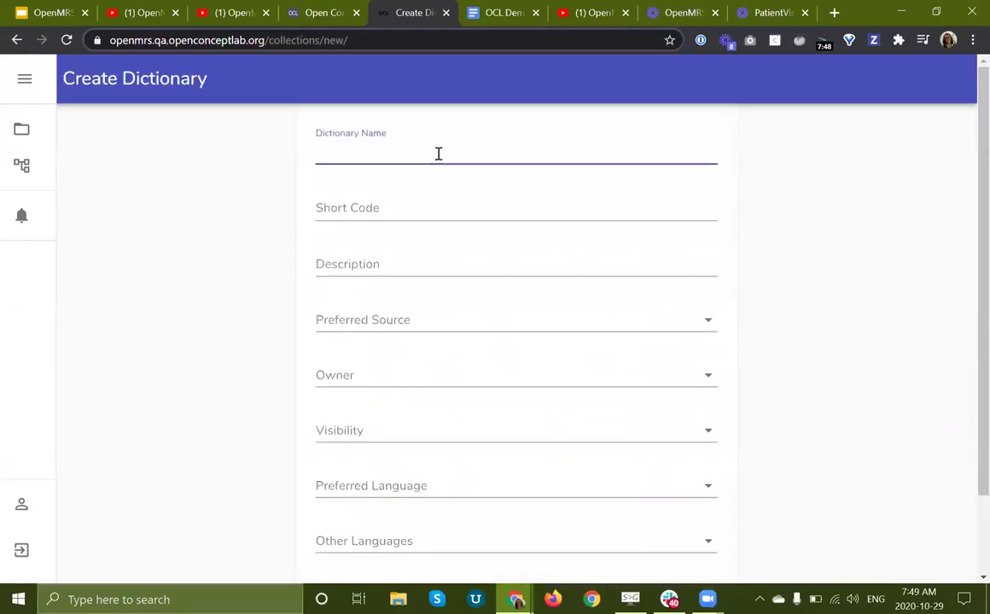
{"action": "type", "text": "Beta Site"}
{"action": "left_click", "coordinate": [336, 213]}
{"action": "type", "text": "Beta"}
{"action": "left_click", "coordinate": [342, 260]}
{"action": "type", "text": "Test"}
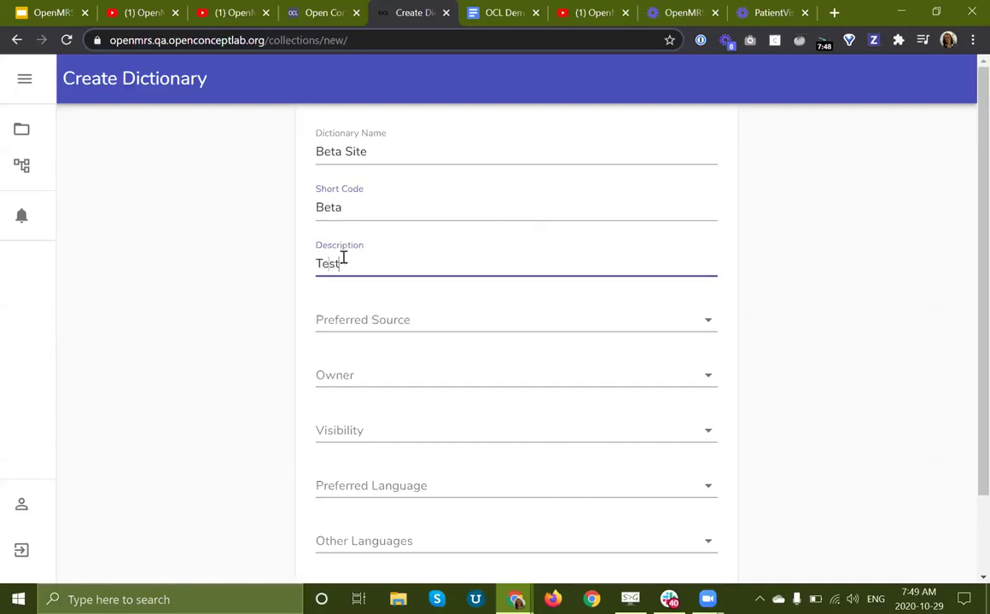
{"action": "left_click", "coordinate": [384, 333]}
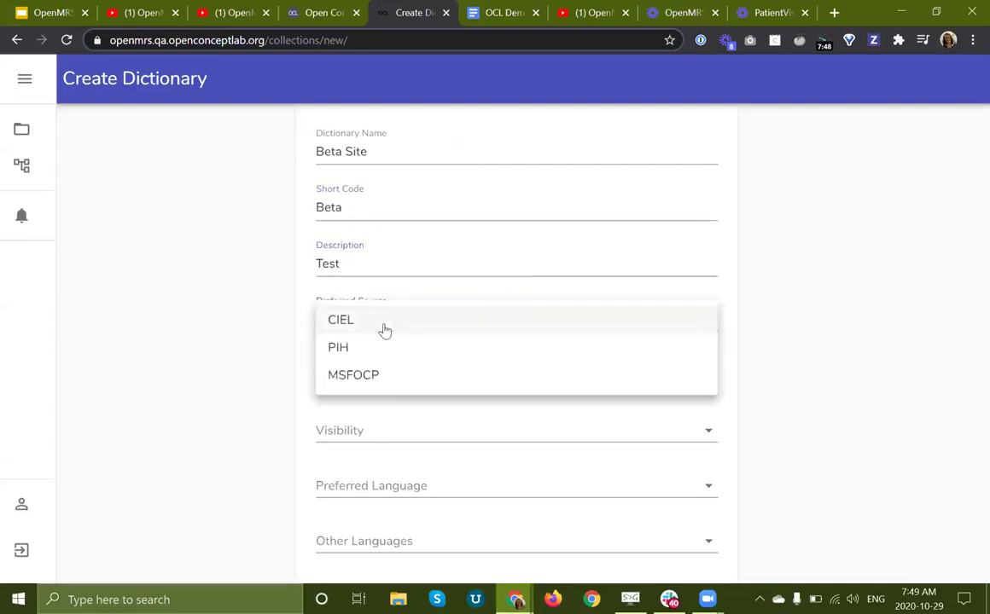
{"action": "left_click", "coordinate": [384, 331]}
Step: Set owner to admin (You), visibility to Public, and preferred language to English
{"action": "left_click", "coordinate": [454, 383]}
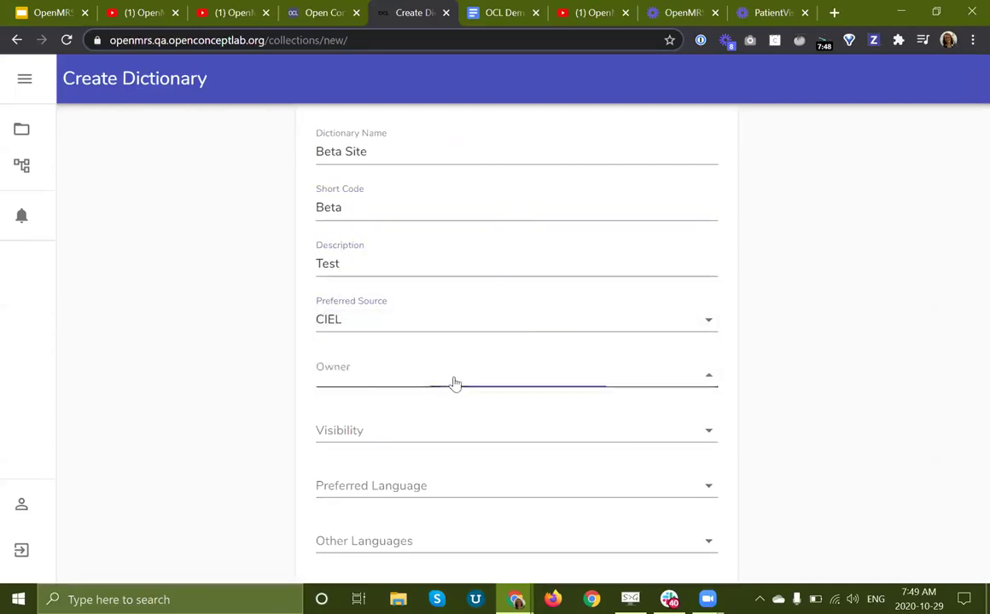
{"action": "left_click", "coordinate": [386, 376]}
{"action": "scroll", "coordinate": [219, 396], "scroll_direction": "down", "scroll_amount": 1}
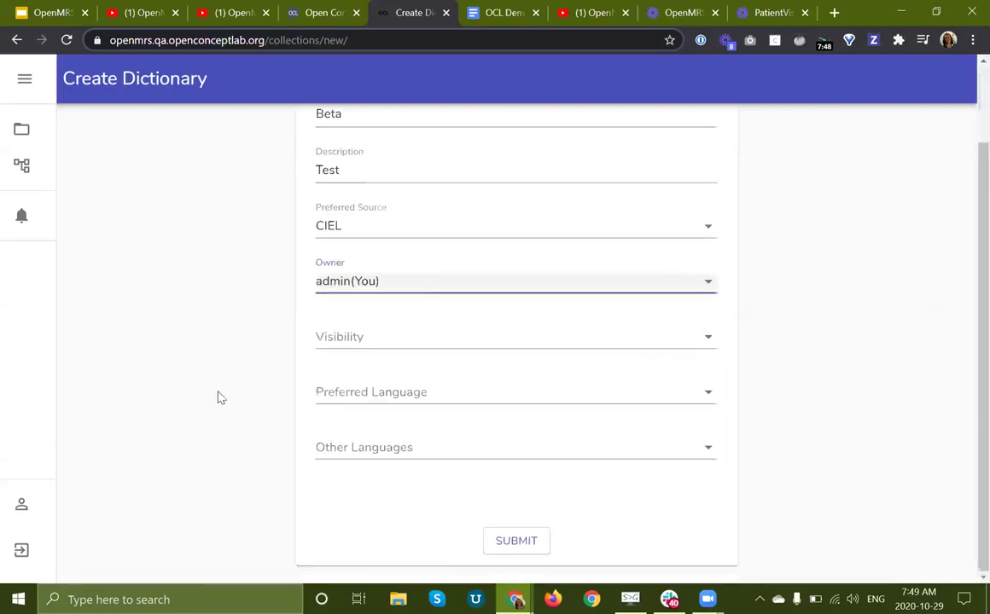
{"action": "left_click", "coordinate": [358, 348]}
{"action": "left_click", "coordinate": [369, 341]}
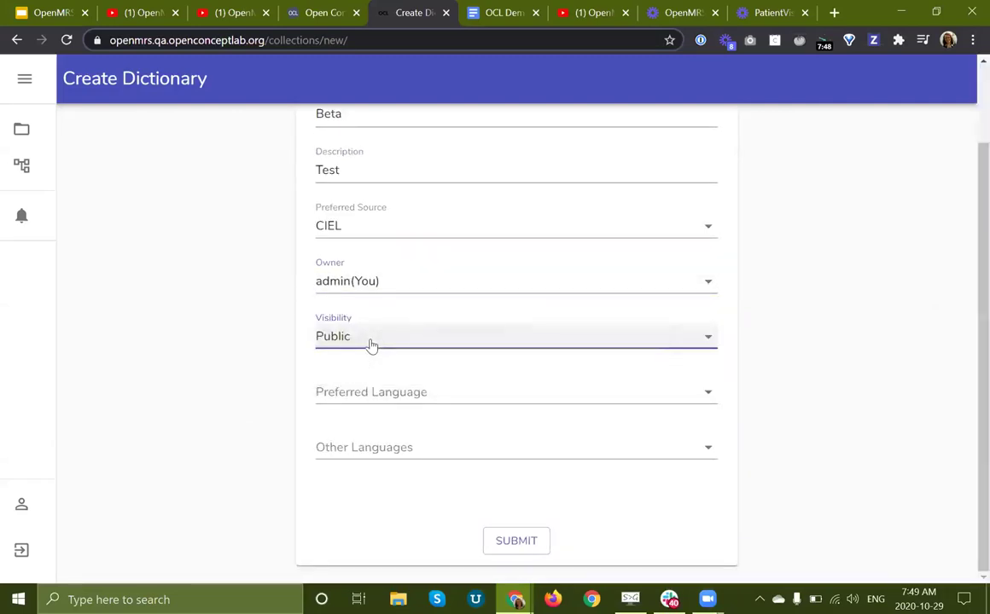
{"action": "left_click", "coordinate": [407, 402]}
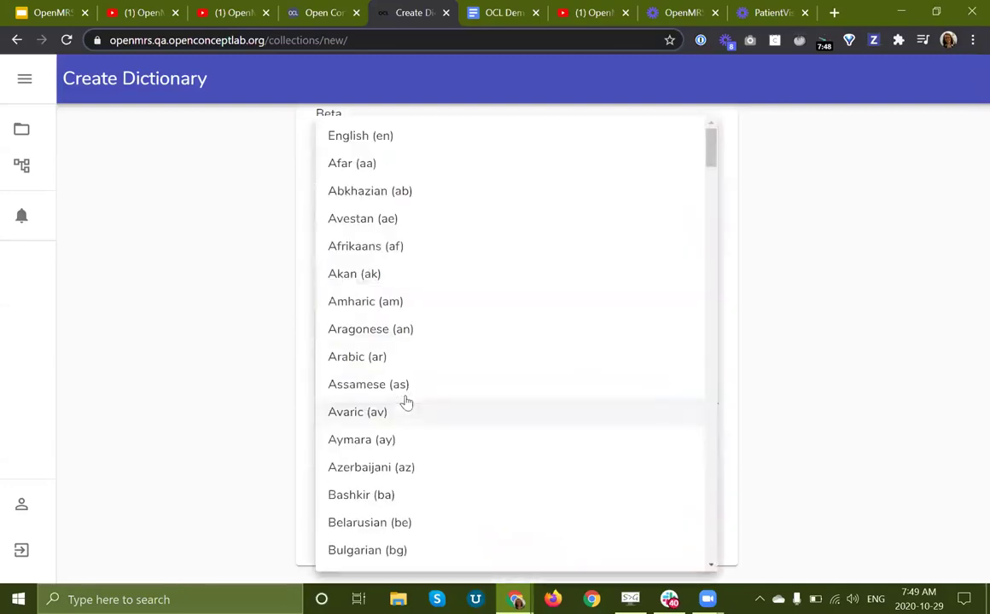
{"action": "left_click", "coordinate": [382, 138]}
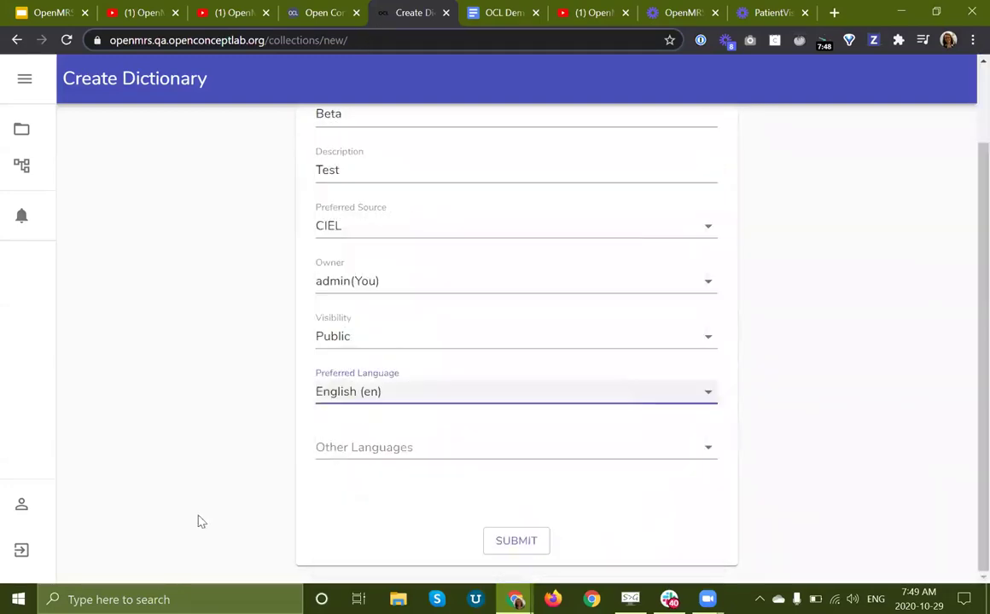
Step: Add Arabic, Bihari, Belarusian and Bashkir as other languages
{"action": "left_click", "coordinate": [392, 449]}
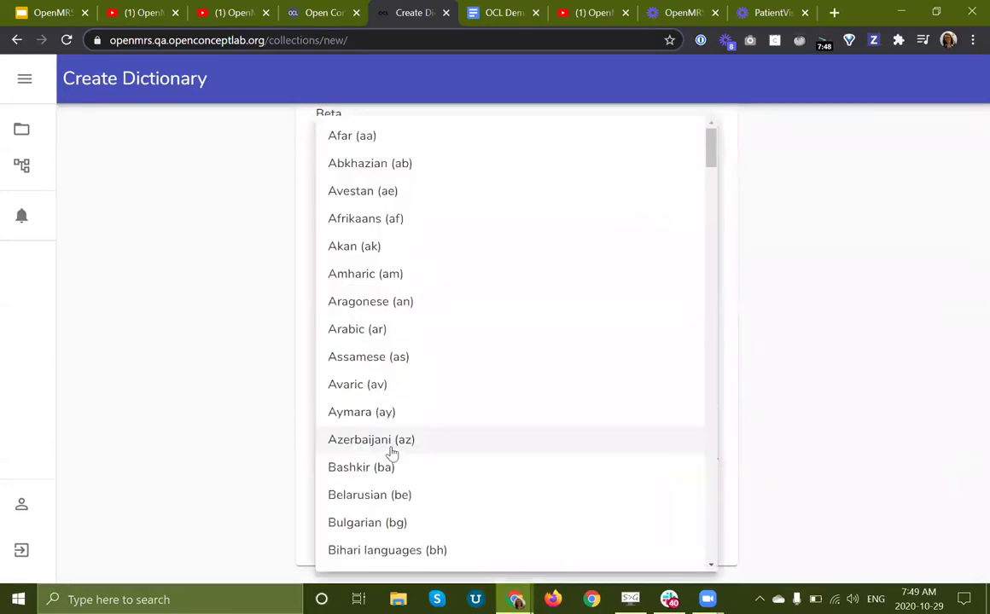
{"action": "left_click", "coordinate": [373, 332]}
{"action": "scroll", "coordinate": [451, 423], "scroll_direction": "down", "scroll_amount": 4}
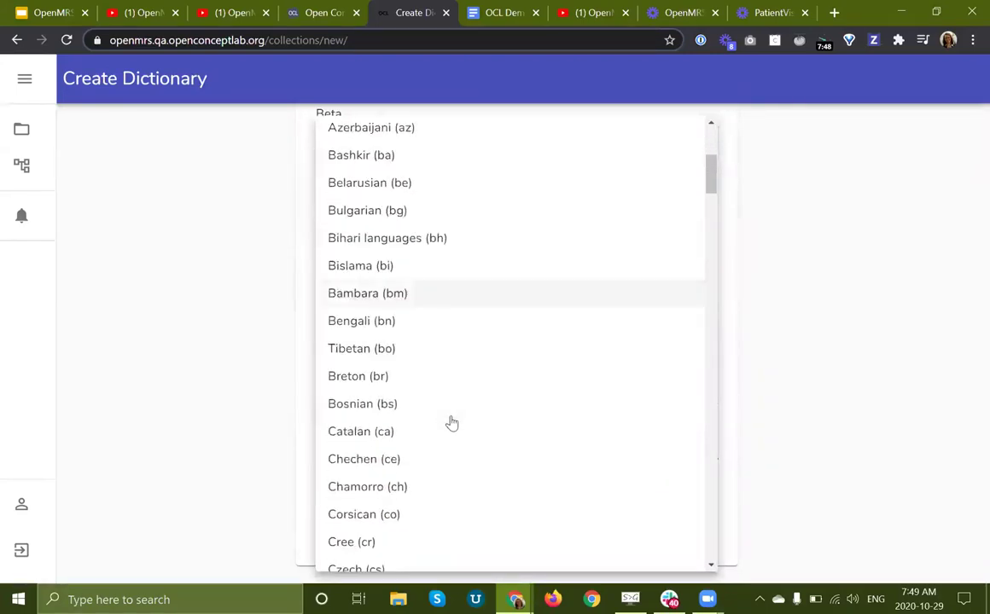
{"action": "scroll", "coordinate": [422, 414], "scroll_direction": "up", "scroll_amount": 1}
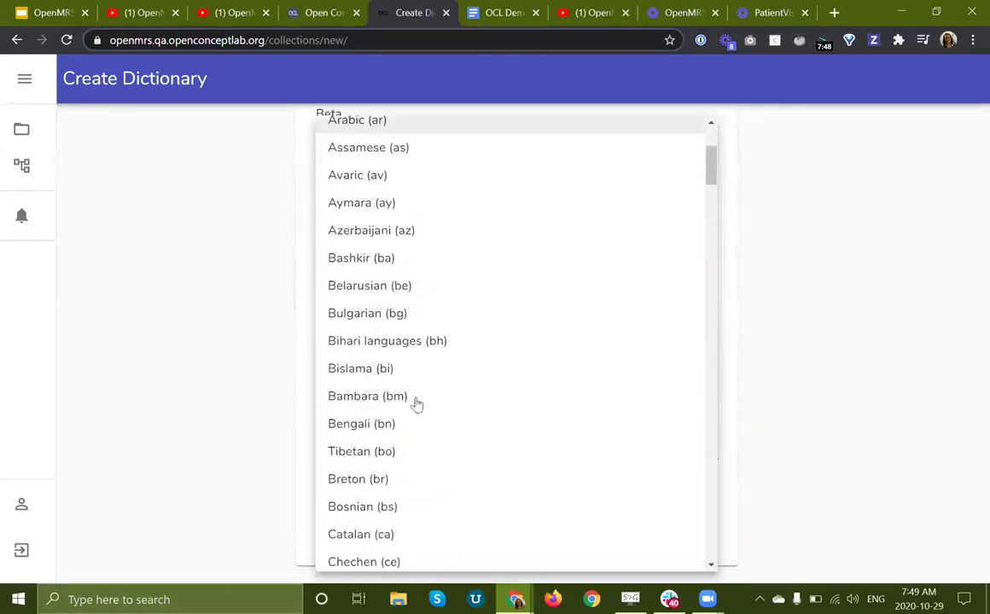
{"action": "left_click", "coordinate": [418, 345]}
{"action": "left_click", "coordinate": [408, 285]}
{"action": "left_click", "coordinate": [412, 256]}
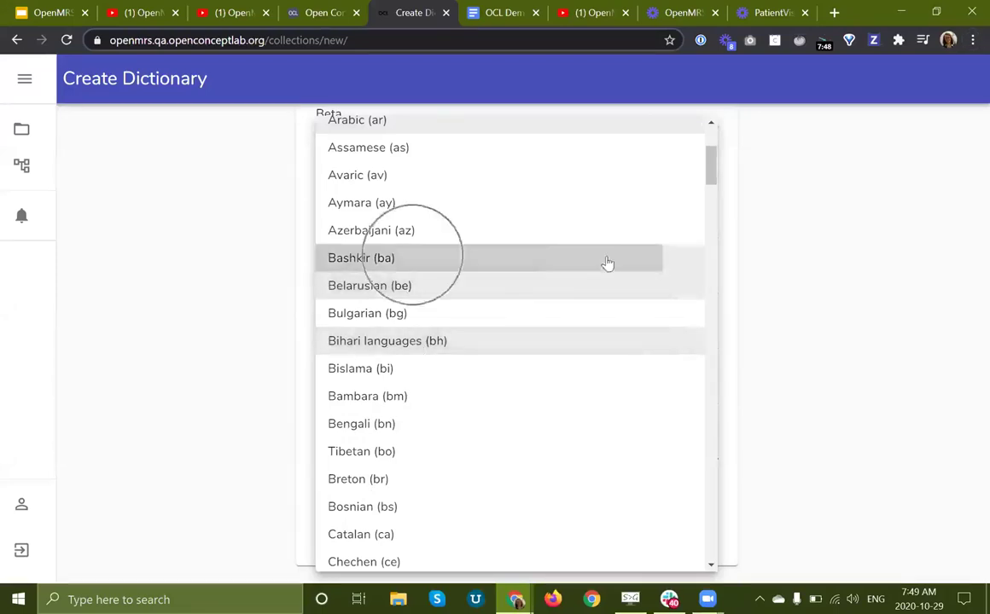
{"action": "left_click", "coordinate": [852, 345]}
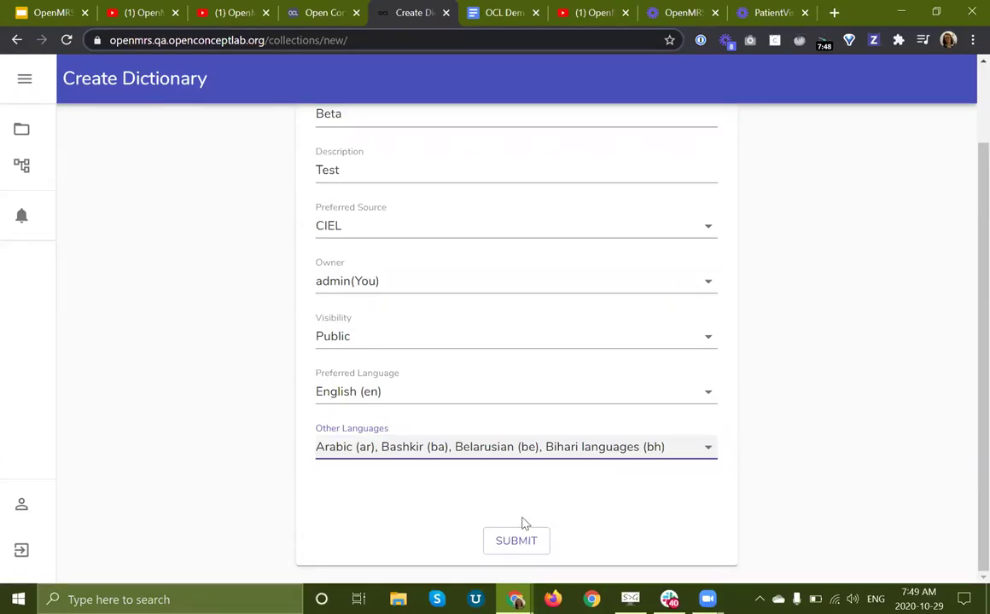
Step: Submit the Beta dictionary and open its concepts list
{"action": "left_click", "coordinate": [492, 539]}
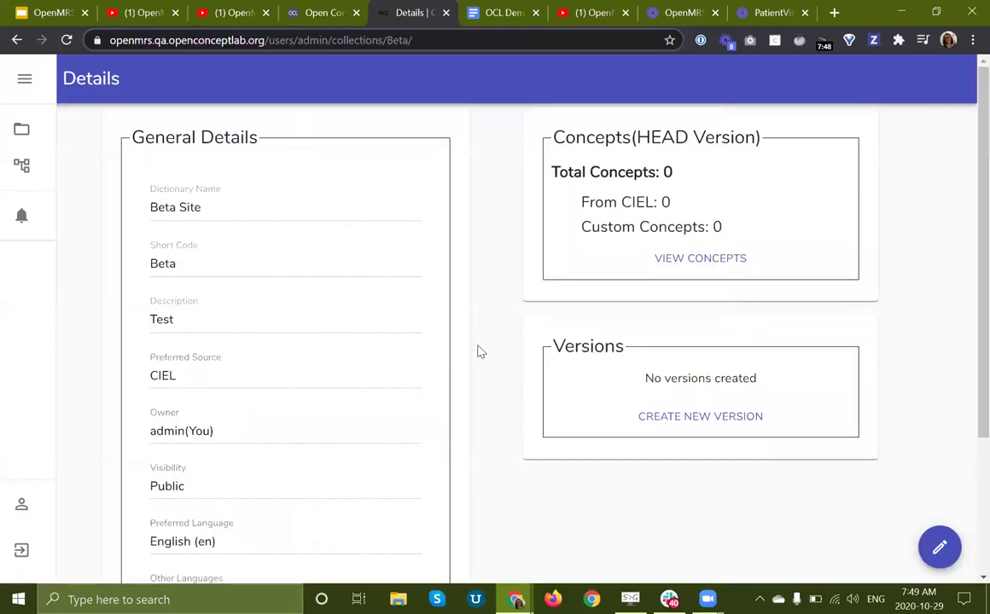
{"action": "scroll", "coordinate": [480, 352], "scroll_direction": "down", "scroll_amount": 2}
{"action": "scroll", "coordinate": [480, 351], "scroll_direction": "up", "scroll_amount": 2}
{"action": "double_click", "coordinate": [574, 138]}
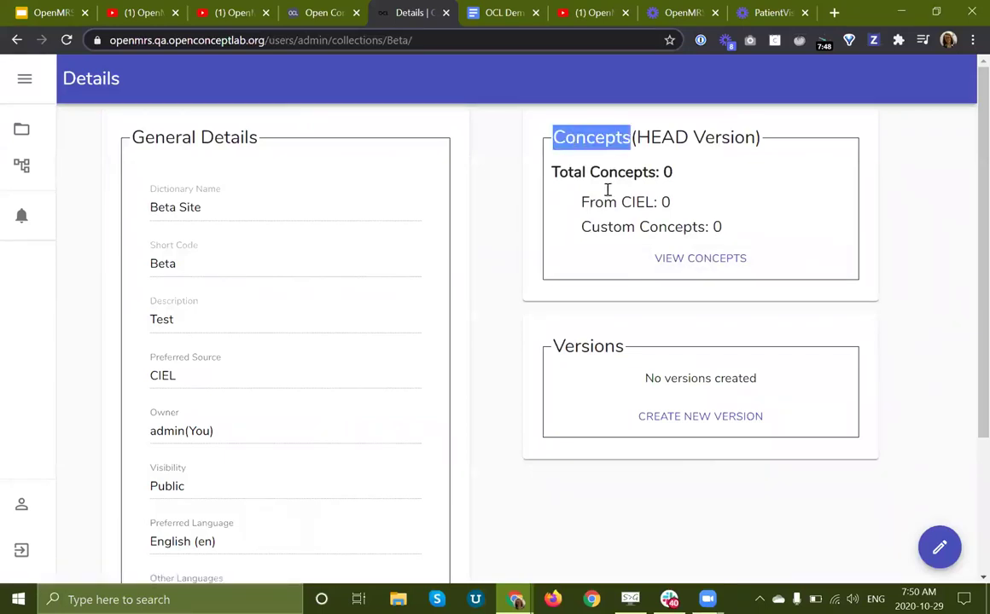
{"action": "left_click", "coordinate": [702, 273]}
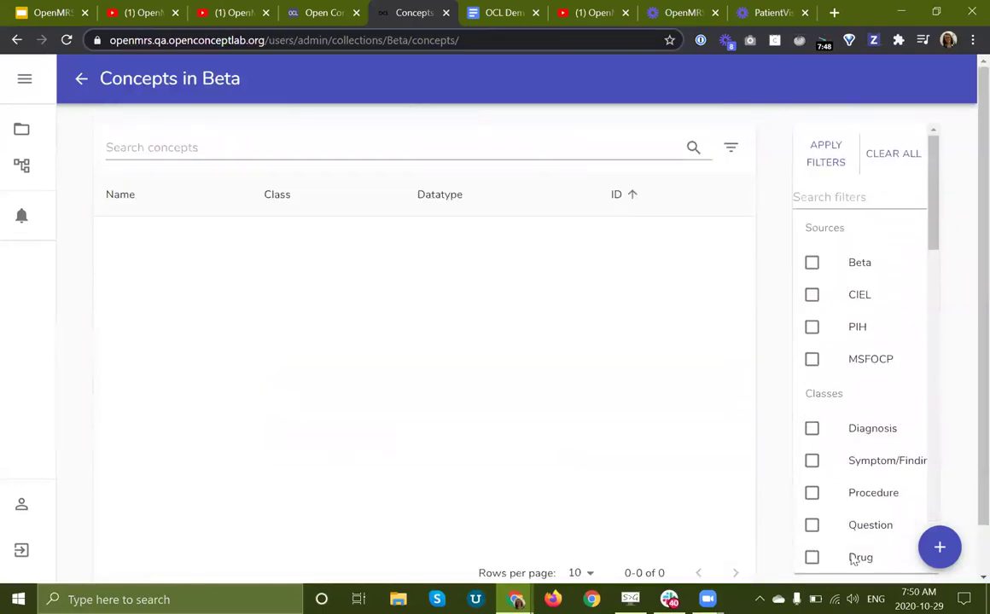
Step: Go to the bulk import page for adding existing CIEL concepts by ID
{"action": "left_click", "coordinate": [942, 549]}
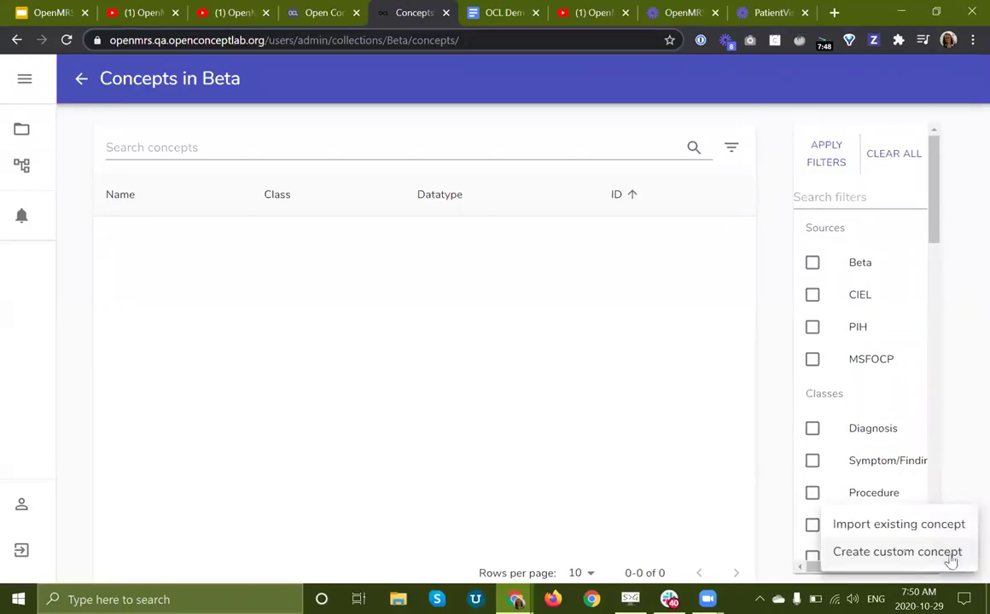
{"action": "left_click", "coordinate": [870, 526]}
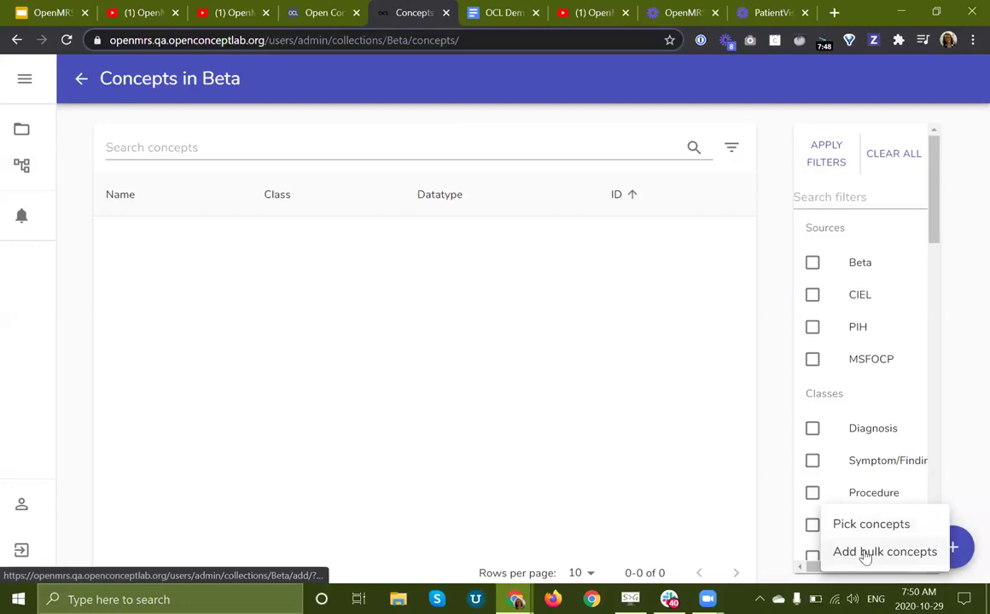
{"action": "left_click", "coordinate": [864, 554]}
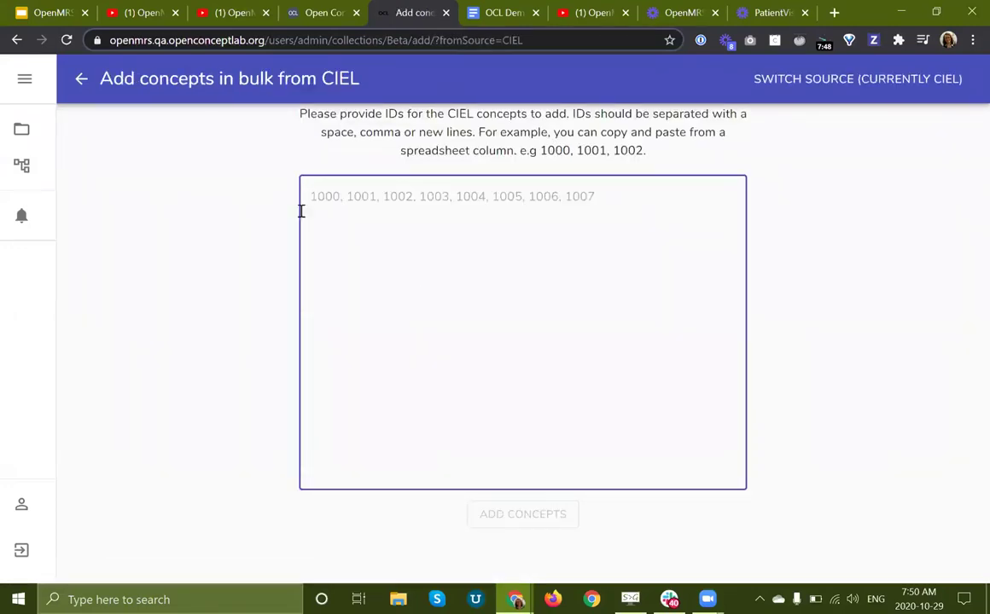
Step: Return to the slideshow and advance to slide 30, the Partners In Health Daily Progress Note
{"action": "left_click", "coordinate": [34, 13]}
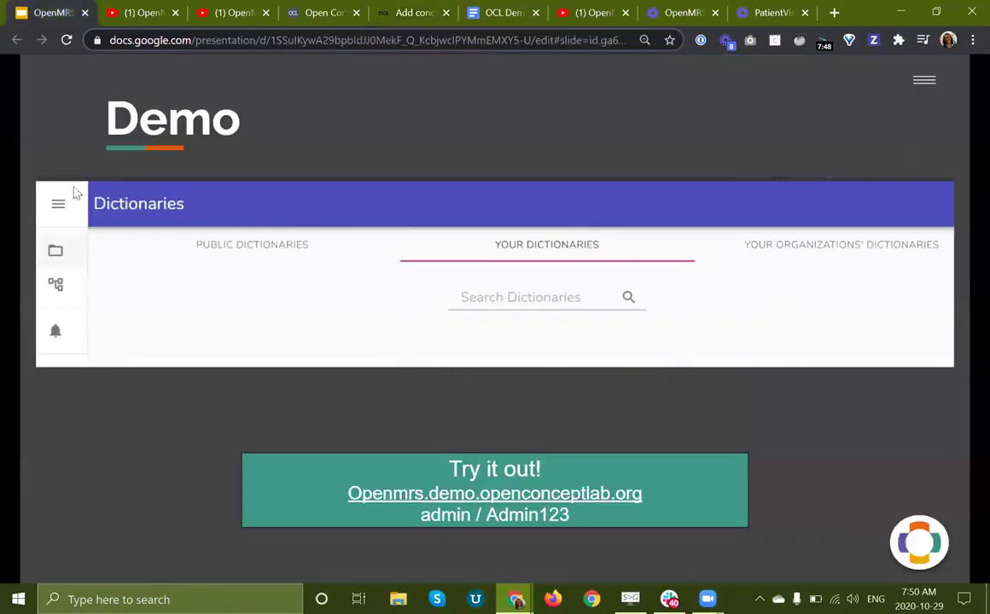
{"action": "left_click", "coordinate": [205, 460]}
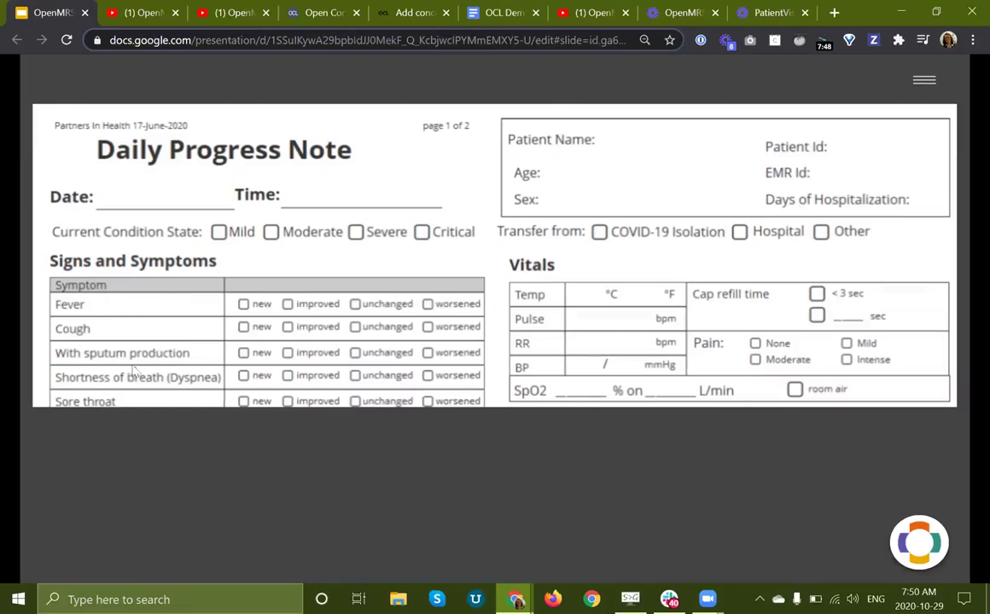
Step: Bulk-add CIEL concepts 1004, 865 and 1898 to Beta and check the completed job card
{"action": "left_click", "coordinate": [398, 12]}
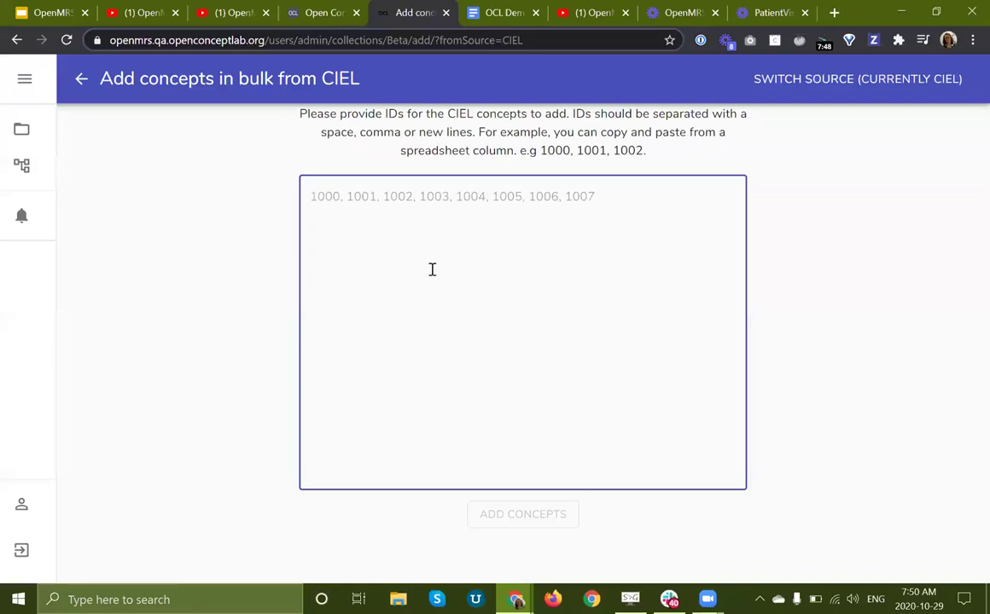
{"action": "type", "text": "1004"}
{"action": "key", "text": "Return"}
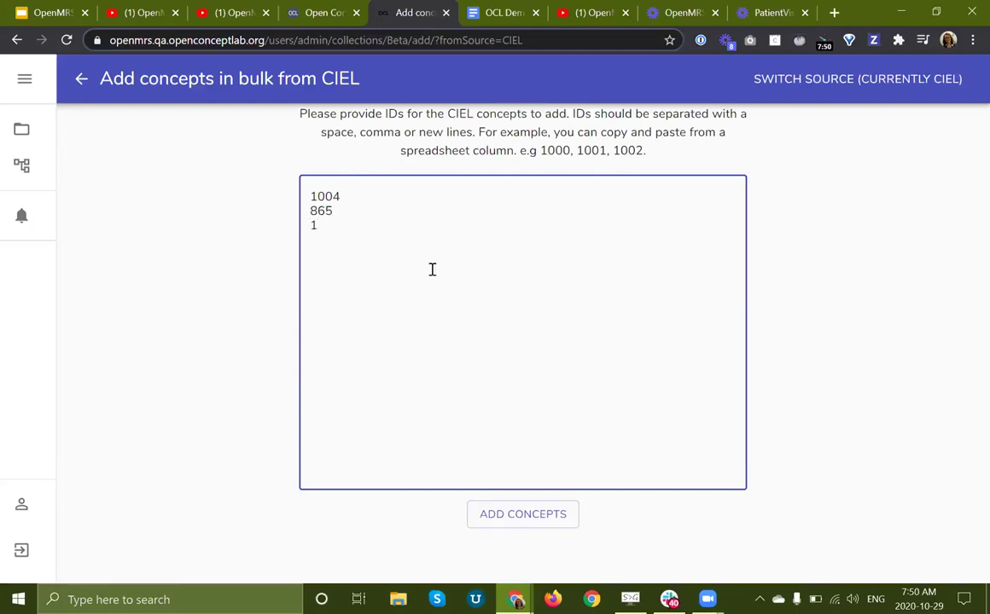
{"action": "type", "text": "865 1898"}
{"action": "left_click", "coordinate": [221, 314]}
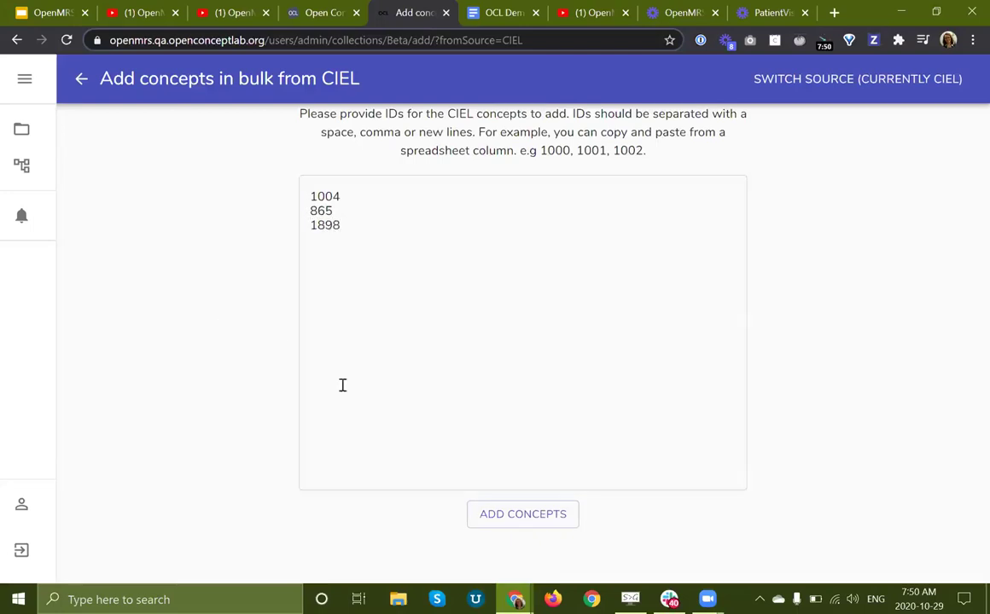
{"action": "left_click", "coordinate": [507, 516]}
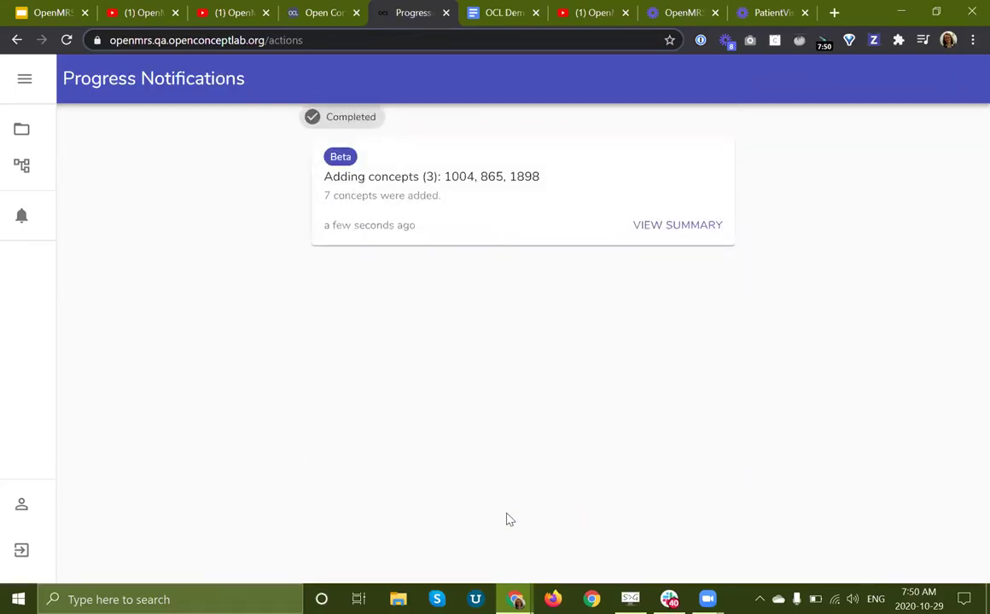
{"action": "triple_click", "coordinate": [340, 180]}
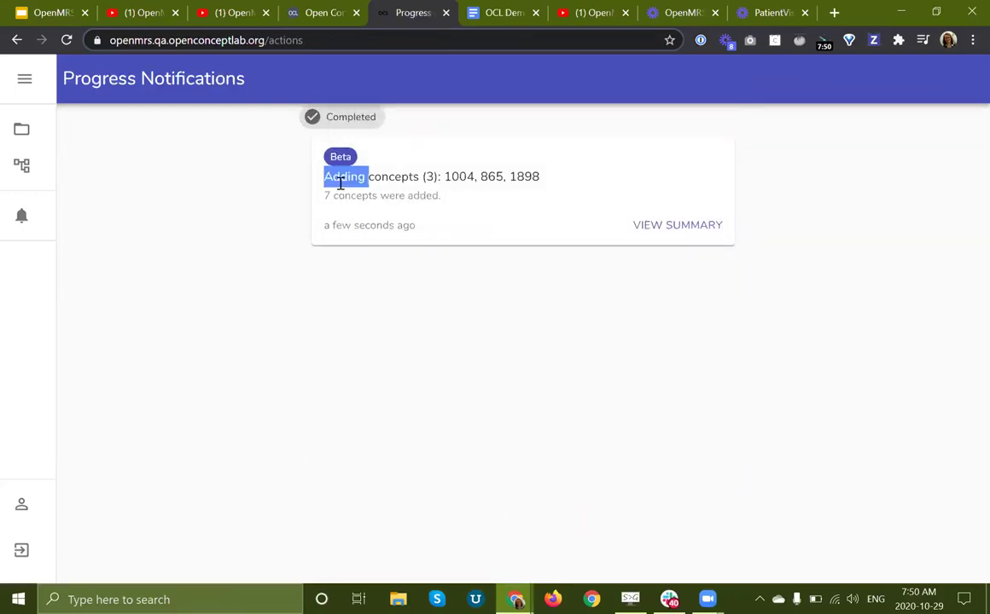
{"action": "double_click", "coordinate": [470, 179]}
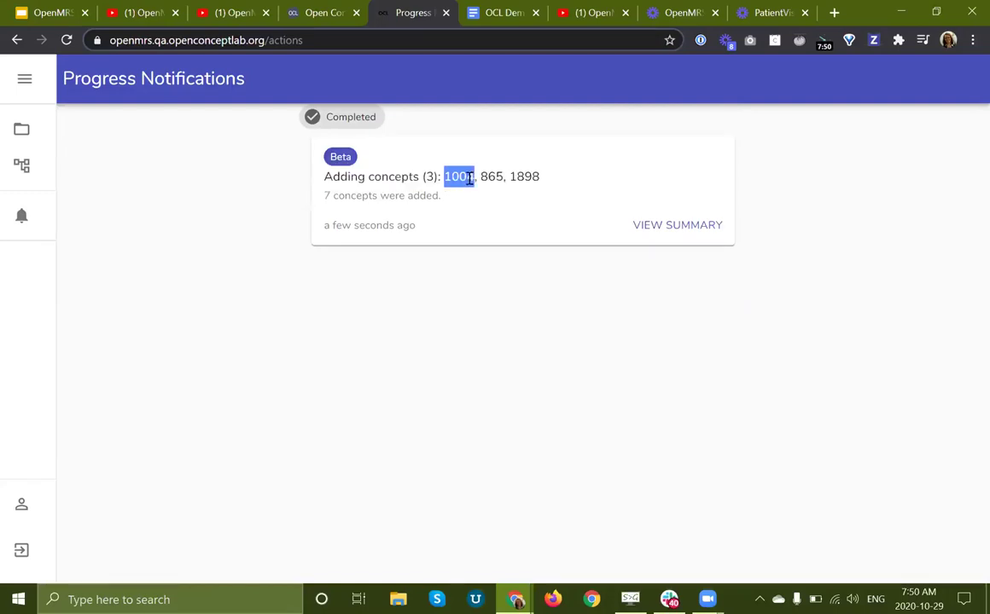
Step: Open the CIEL import summary and review its Parent/Dependent rows and reasons
{"action": "left_click", "coordinate": [670, 227]}
{"action": "scroll", "coordinate": [431, 287], "scroll_direction": "down", "scroll_amount": 3}
{"action": "scroll", "coordinate": [431, 287], "scroll_direction": "up", "scroll_amount": 3}
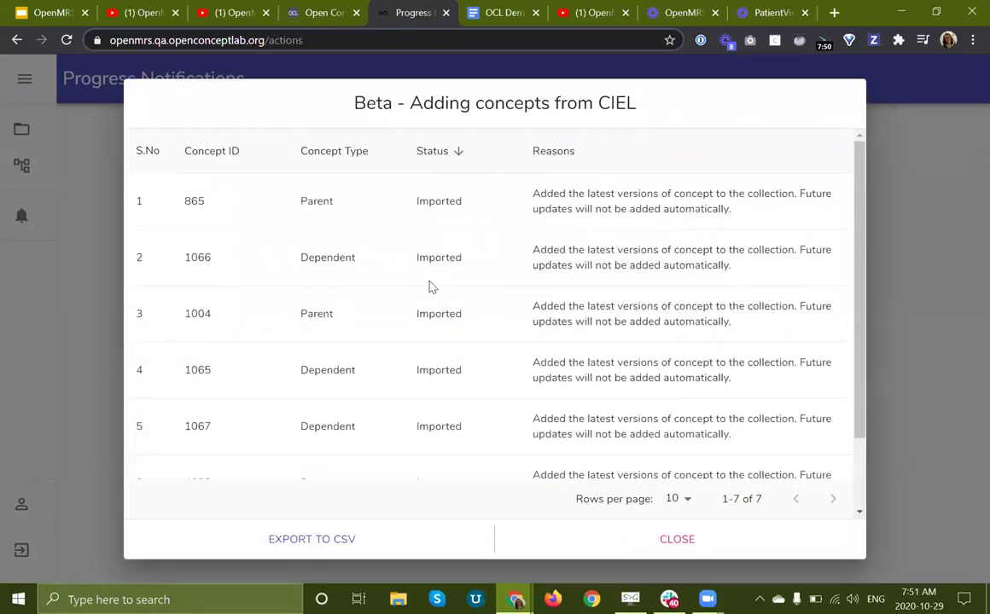
{"action": "double_click", "coordinate": [333, 257]}
{"action": "triple_click", "coordinate": [686, 254]}
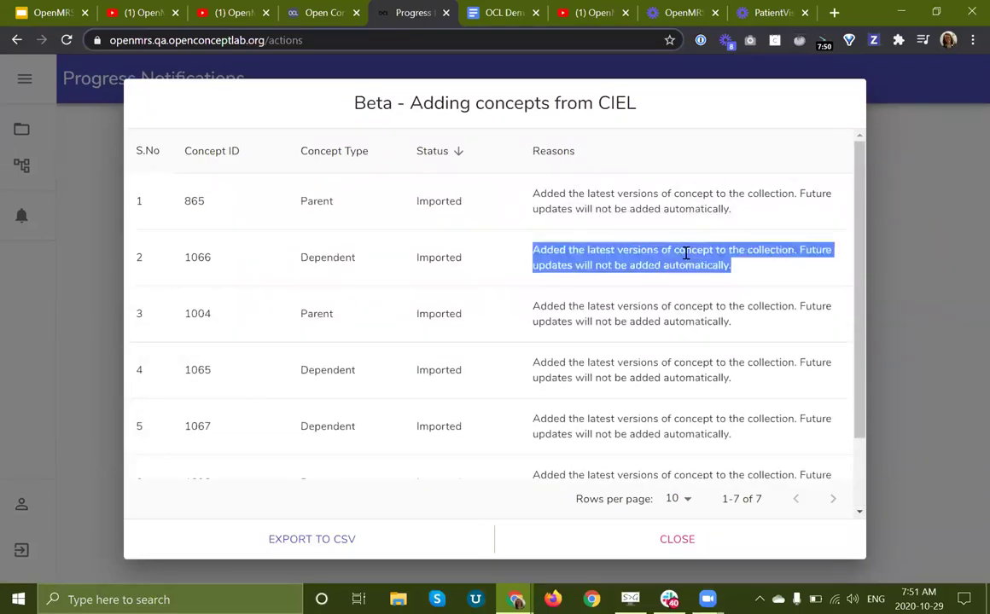
{"action": "left_click", "coordinate": [576, 292]}
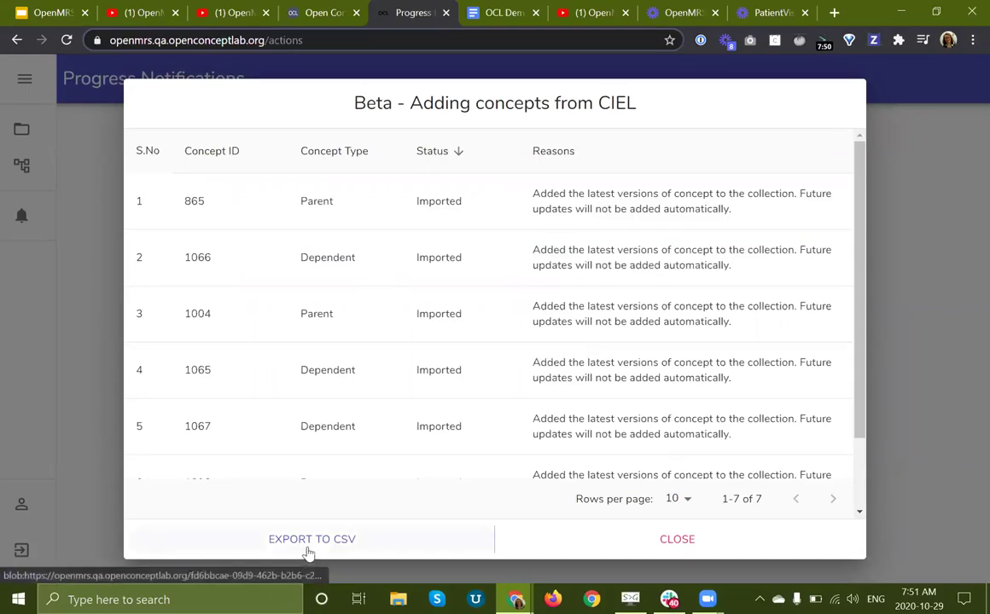
Step: Export the import summary to CSV and open the downloaded file
{"action": "scroll", "coordinate": [636, 311], "scroll_direction": "down", "scroll_amount": 3}
{"action": "scroll", "coordinate": [636, 311], "scroll_direction": "up", "scroll_amount": 3}
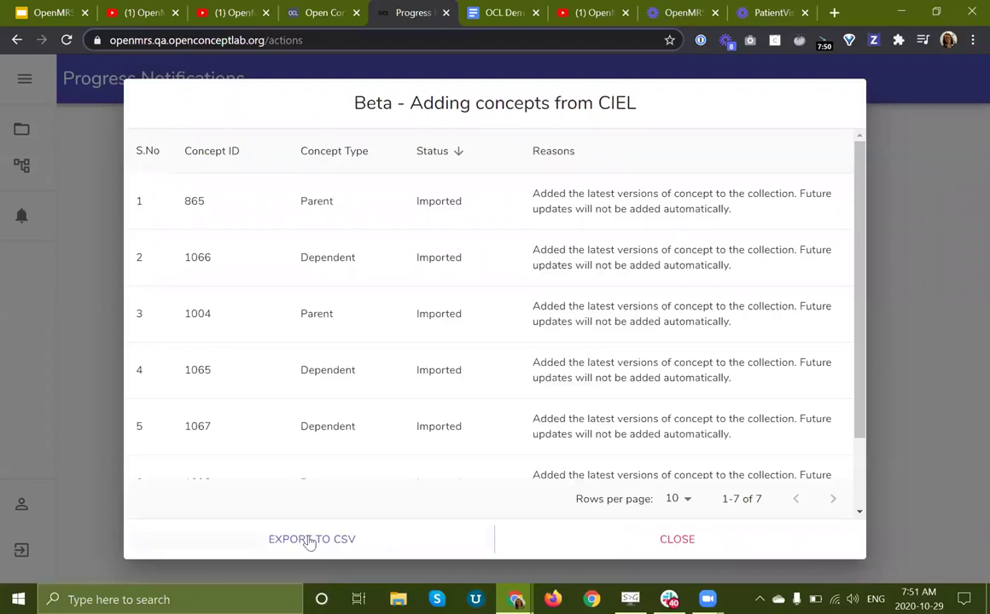
{"action": "left_click", "coordinate": [309, 539]}
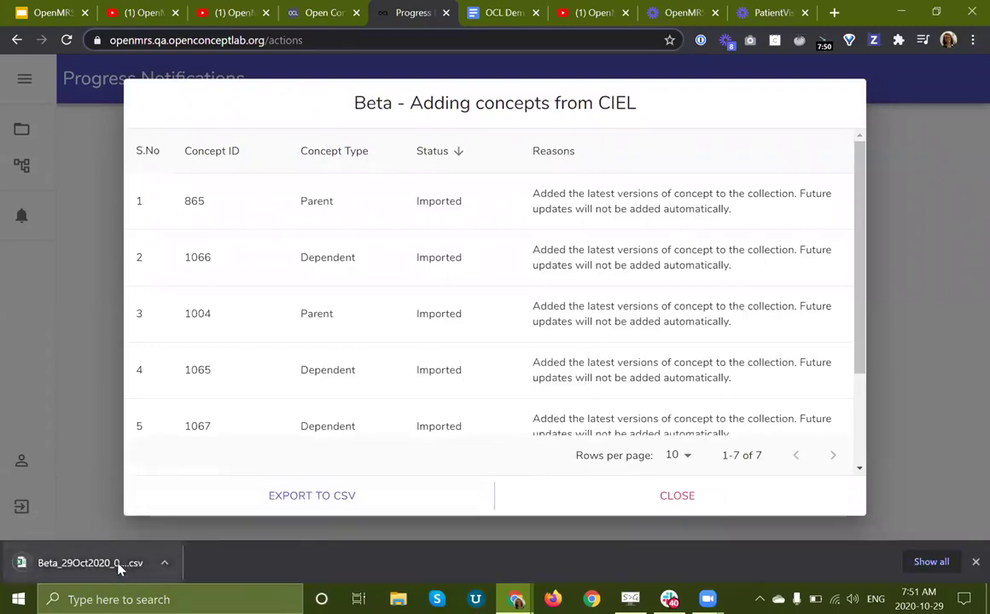
{"action": "left_click", "coordinate": [117, 567]}
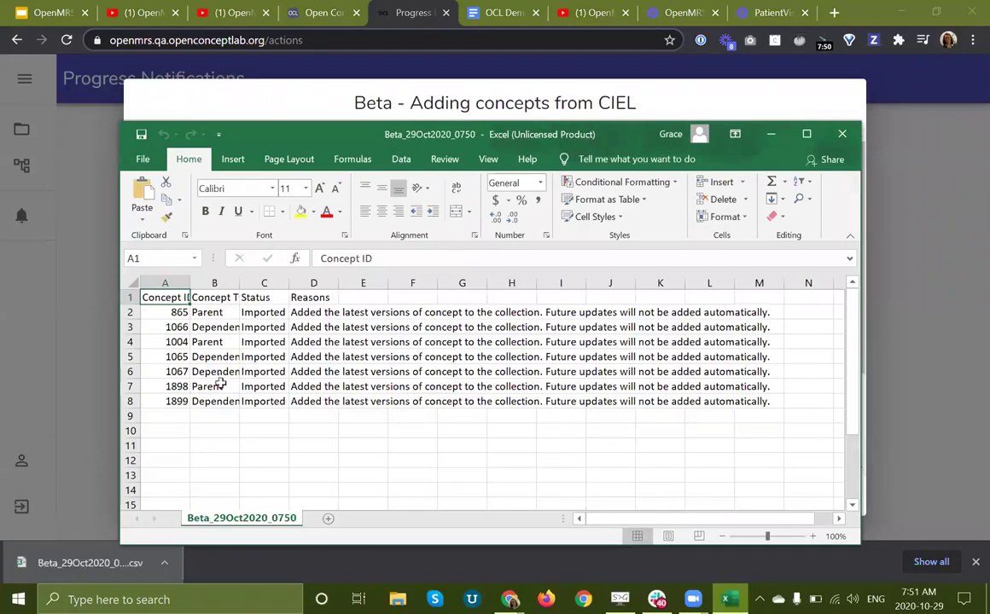
Step: Dismiss Excel's Microsoft 365 prompt and review Beta_29Oct2020_0750's seven imported concept rows
{"action": "left_click", "coordinate": [214, 356]}
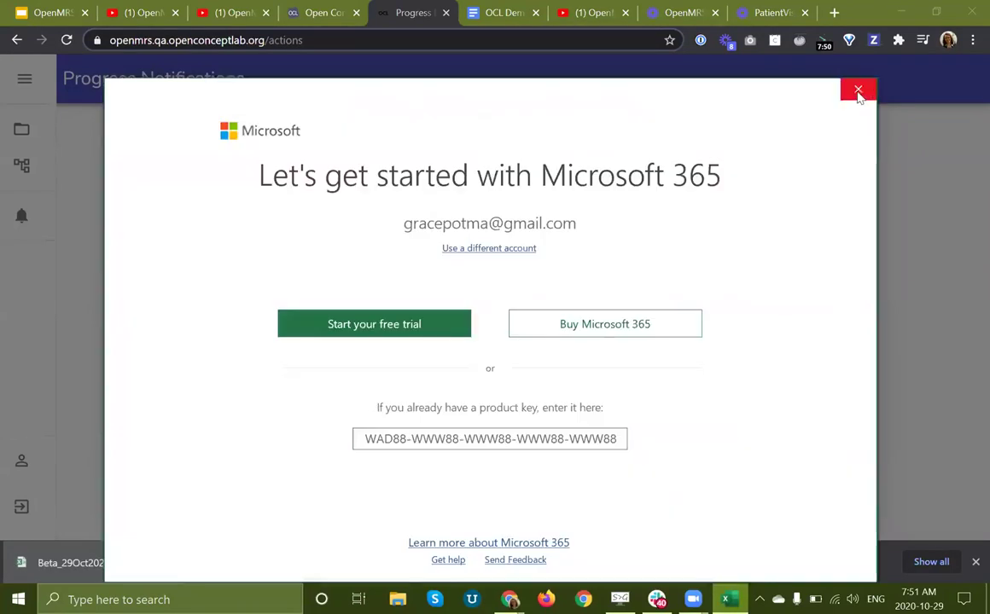
{"action": "left_click", "coordinate": [856, 90]}
{"action": "left_click", "coordinate": [362, 372]}
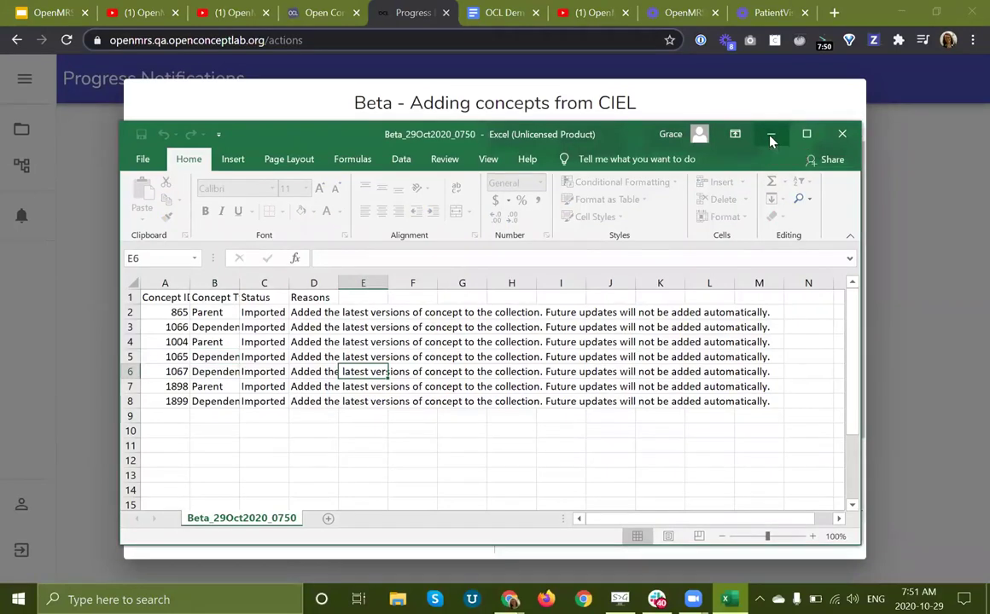
Step: Leave Excel, close the CIEL summary and switch Beta's bulk-add source to MSFOCP
{"action": "left_click", "coordinate": [770, 137]}
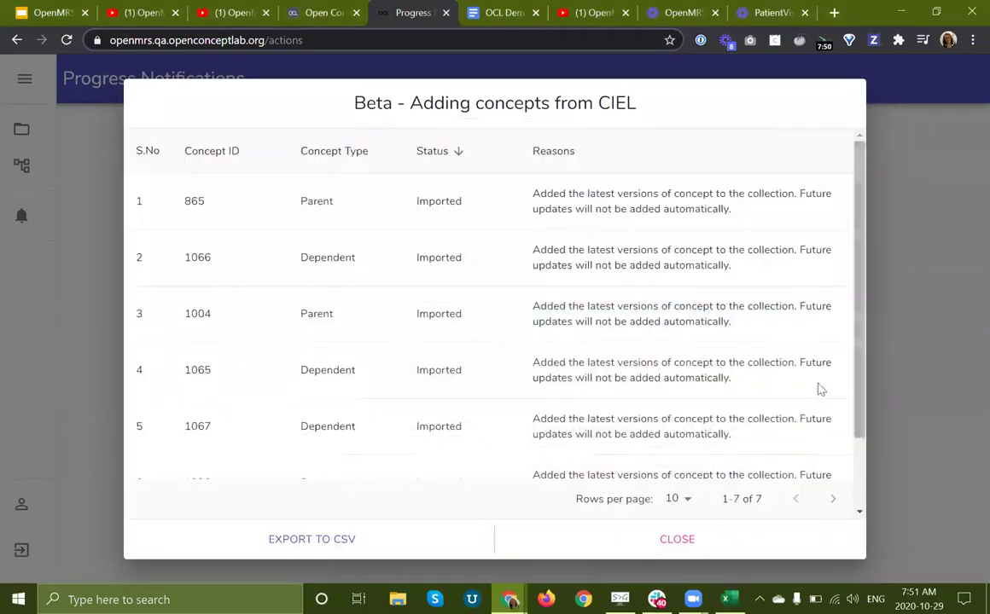
{"action": "left_click", "coordinate": [623, 533]}
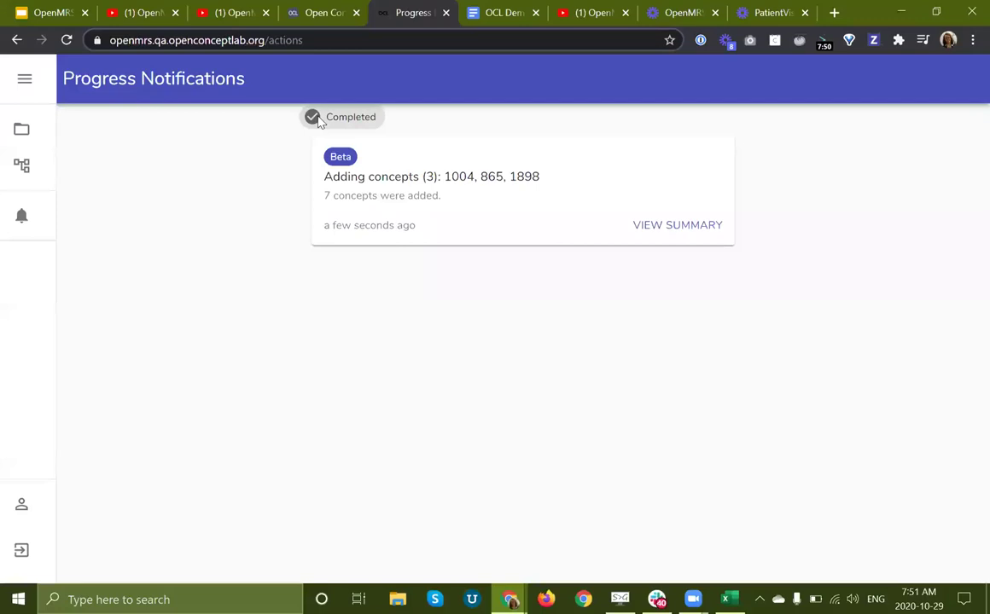
{"action": "left_click", "coordinate": [17, 43]}
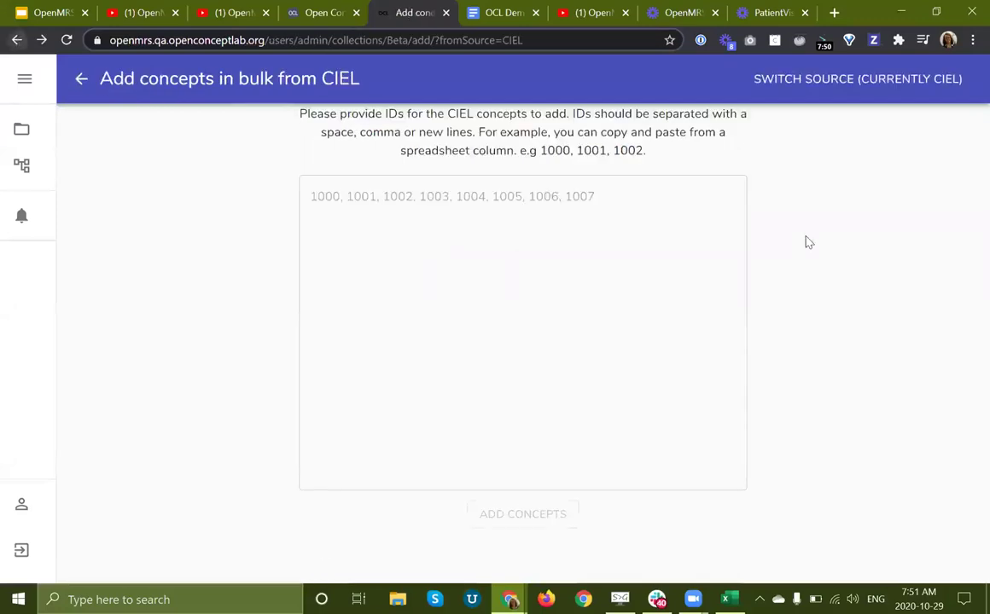
{"action": "left_click", "coordinate": [930, 81]}
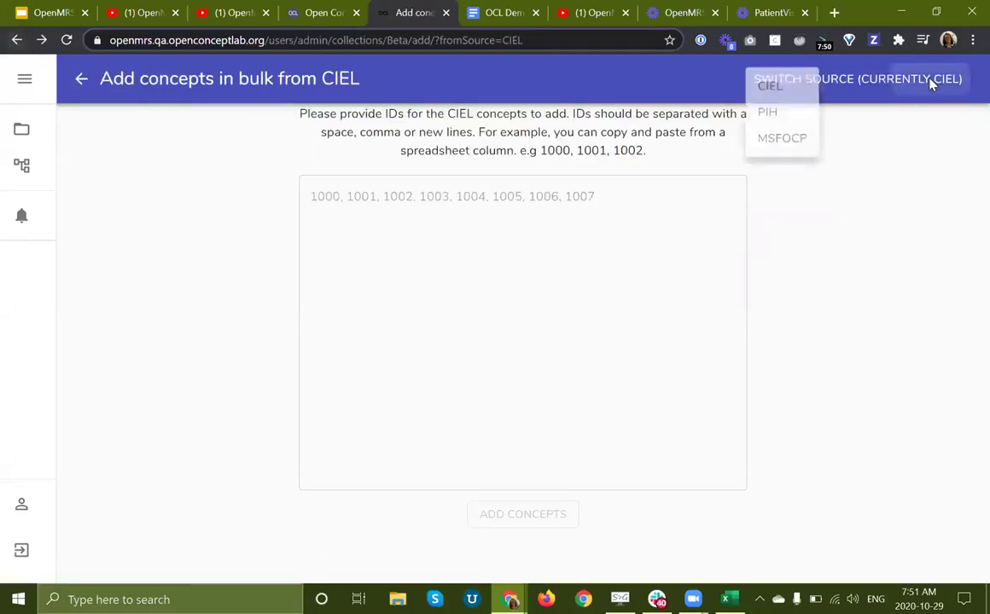
{"action": "left_click", "coordinate": [776, 143]}
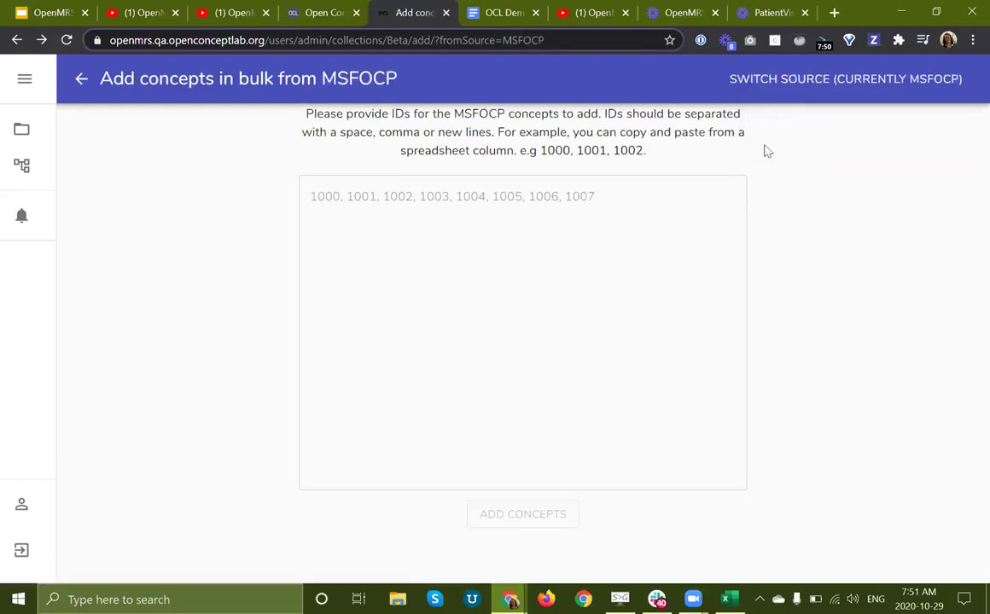
Step: Enter MSFF51, MSFF46 and MSFF42 on separate lines as the concept IDs
{"action": "left_click", "coordinate": [441, 196]}
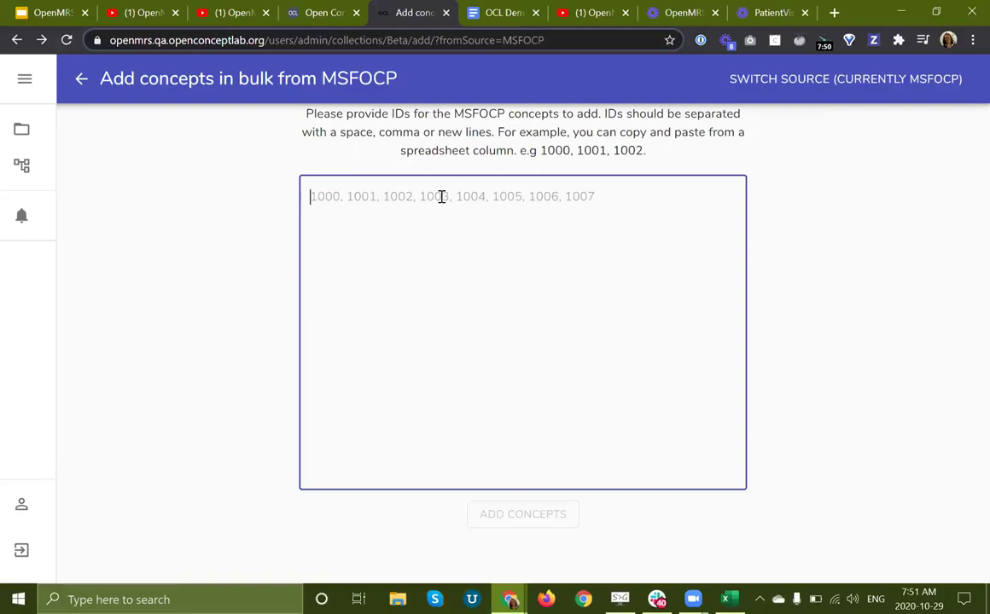
{"action": "left_click", "coordinate": [36, 13]}
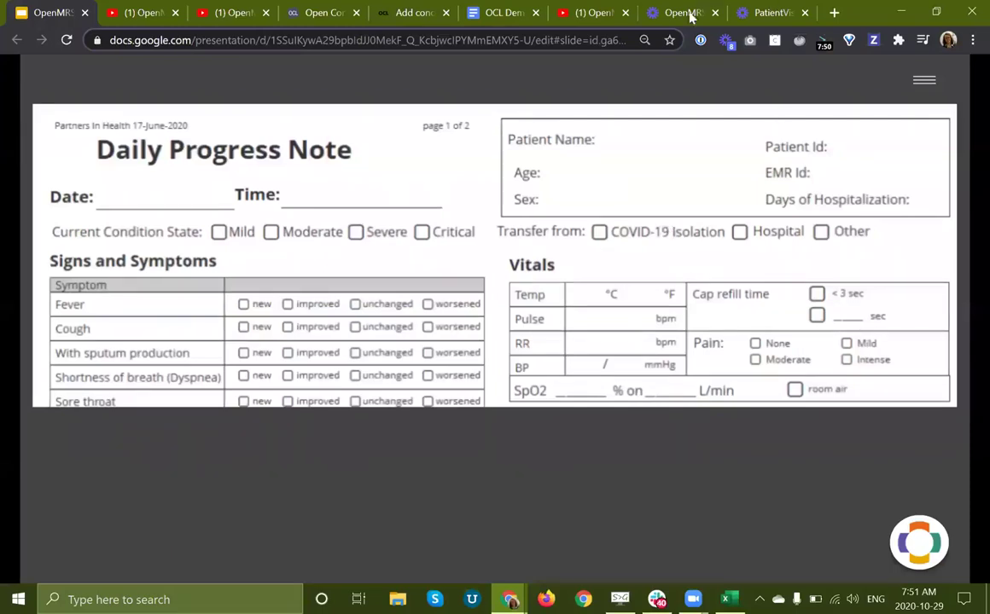
{"action": "left_click", "coordinate": [401, 12]}
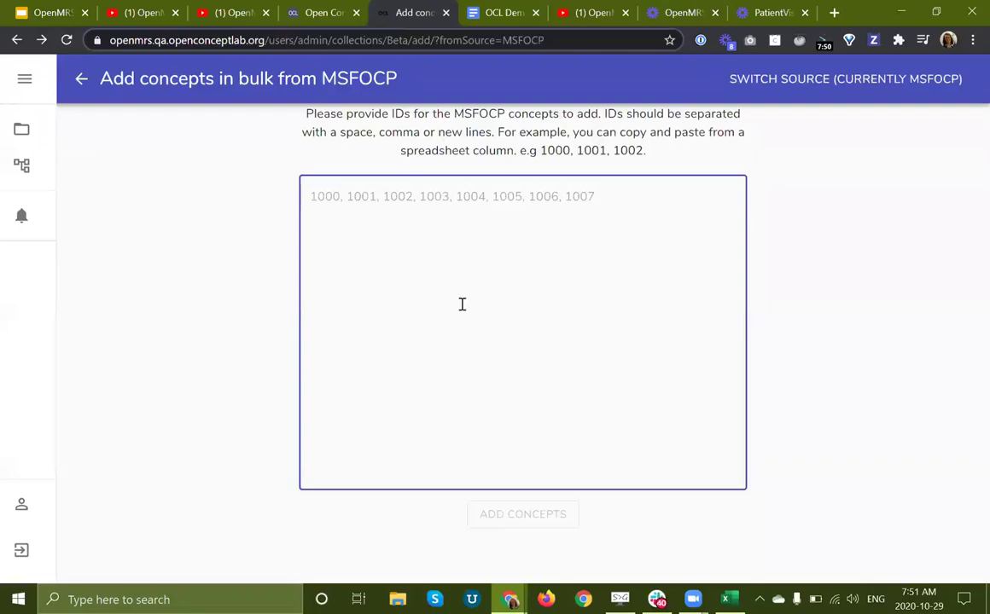
{"action": "type", "text": "MSF"}
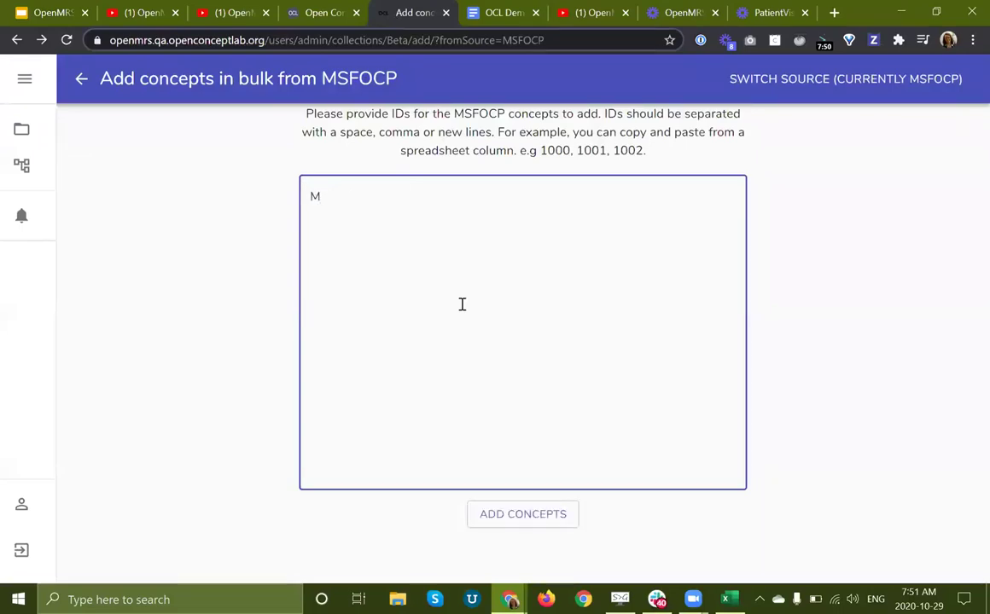
{"action": "left_click", "coordinate": [834, 86]}
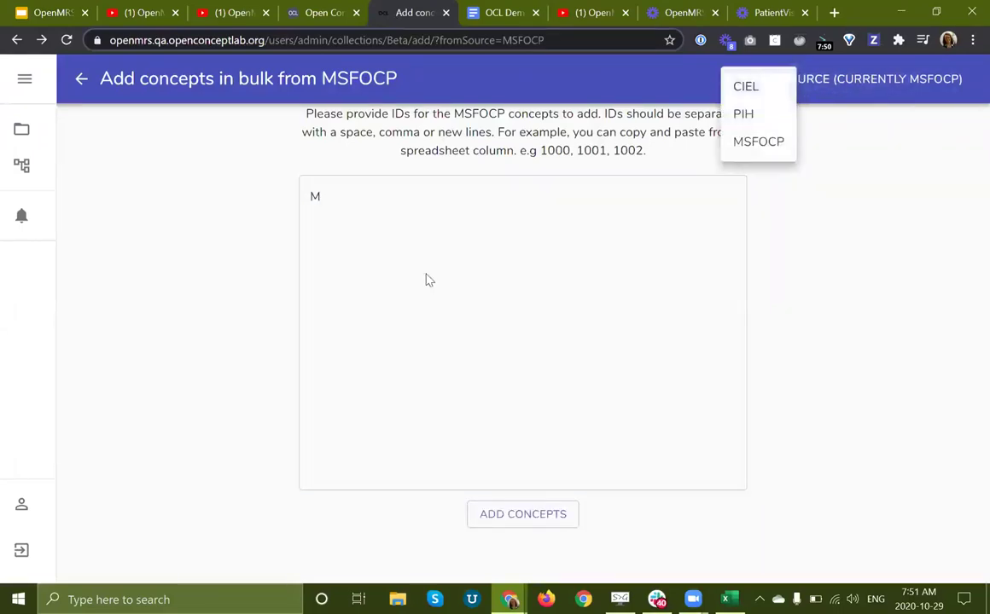
{"action": "left_click", "coordinate": [388, 252]}
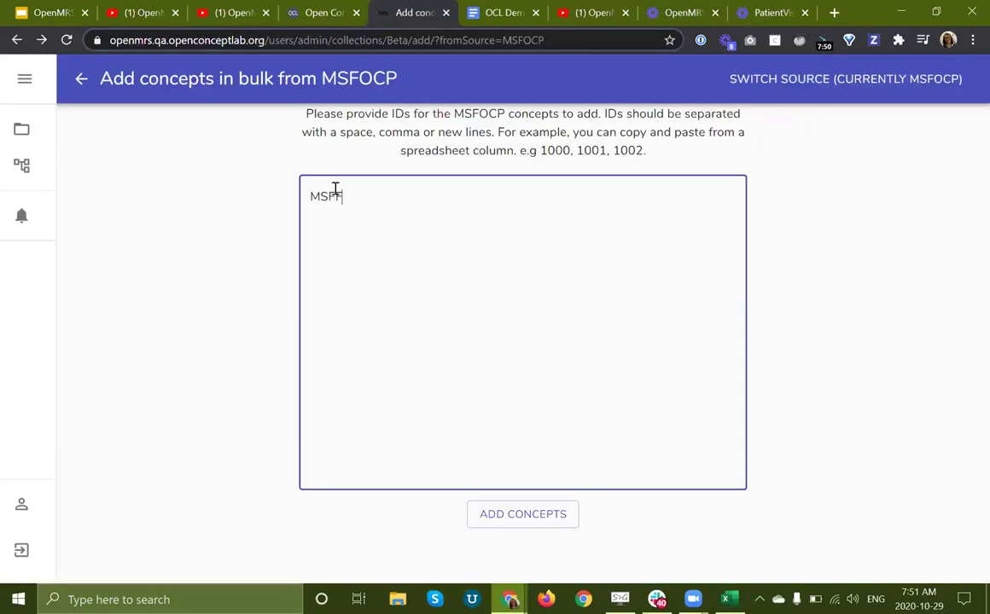
{"action": "type", "text": "SFF51"}
{"action": "key", "text": "Return"}
{"action": "type", "text": "MSFF46"}
{"action": "key", "text": "Return"}
{"action": "type", "text": "MSFF42"}
Step: Add the three MSFOCP concepts, check the summary's 4 imports including dependent MSFF41, and go back
{"action": "left_click", "coordinate": [514, 519]}
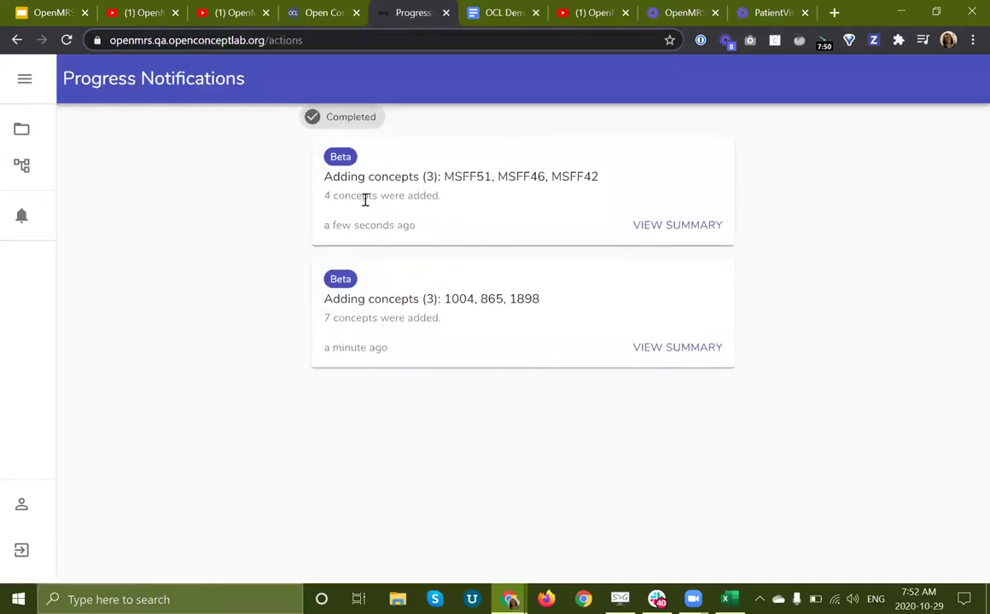
{"action": "double_click", "coordinate": [355, 196]}
{"action": "left_click", "coordinate": [667, 225]}
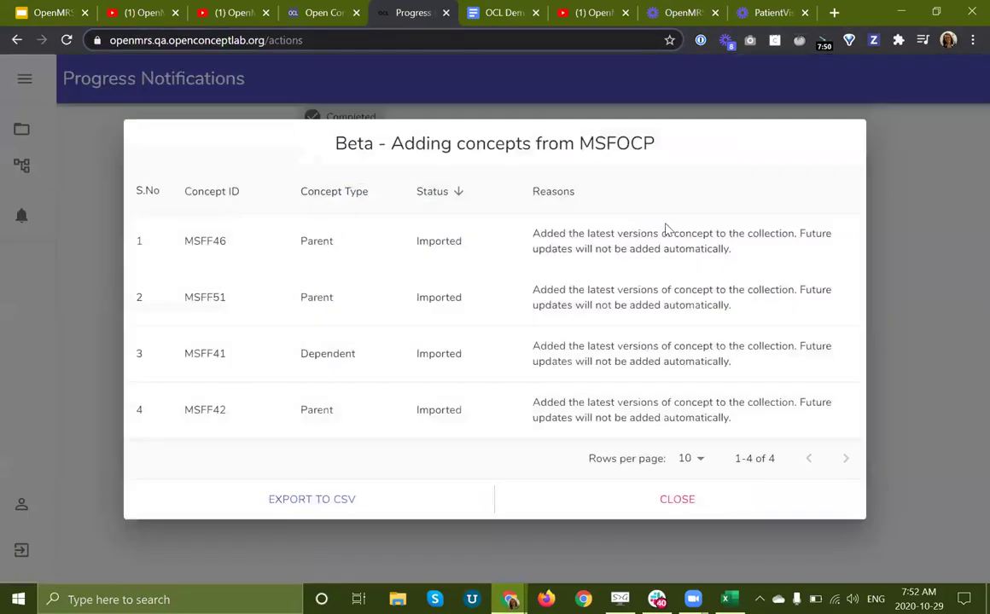
{"action": "double_click", "coordinate": [345, 352]}
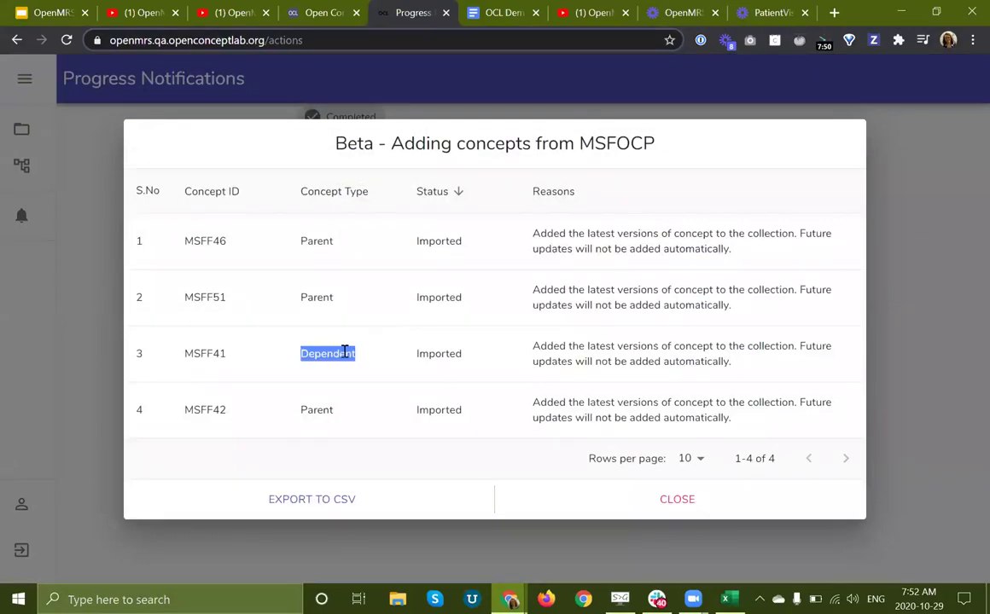
{"action": "left_click", "coordinate": [664, 348]}
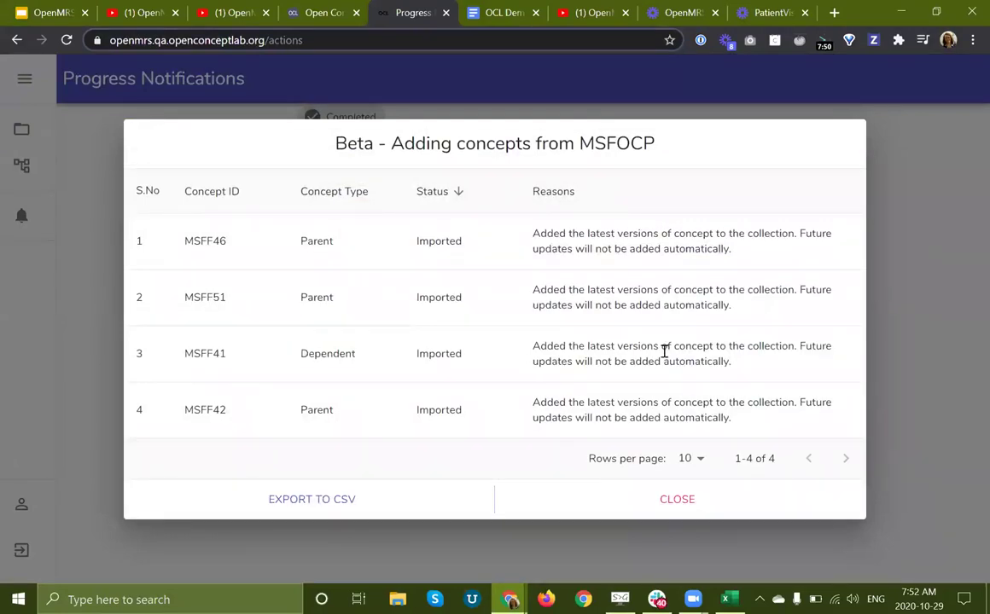
{"action": "left_click", "coordinate": [641, 504]}
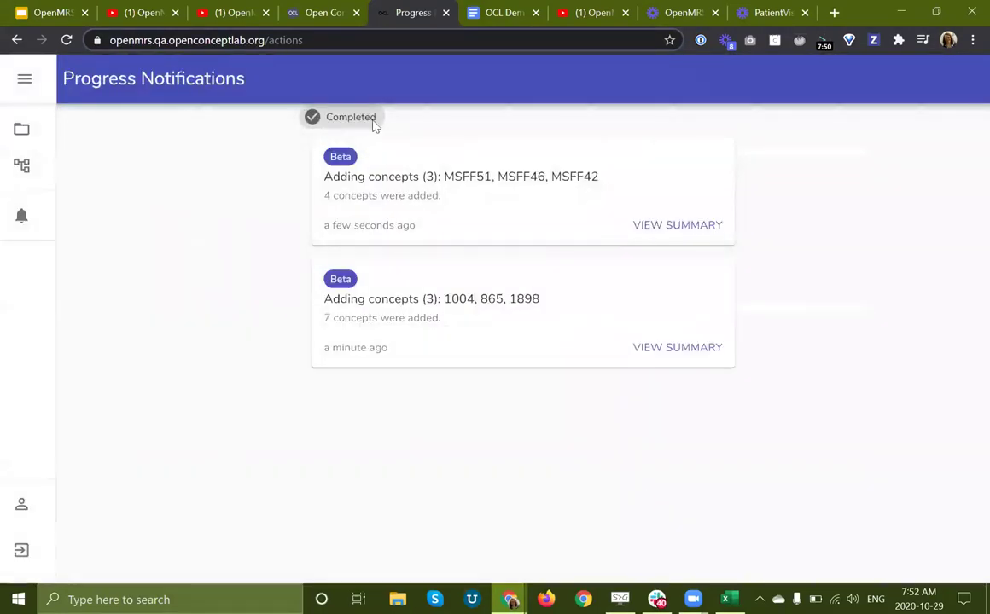
{"action": "left_click", "coordinate": [17, 41]}
Step: Return to Beta's 11-concept list and choose Import existing concept from the + menu
{"action": "left_click", "coordinate": [17, 41]}
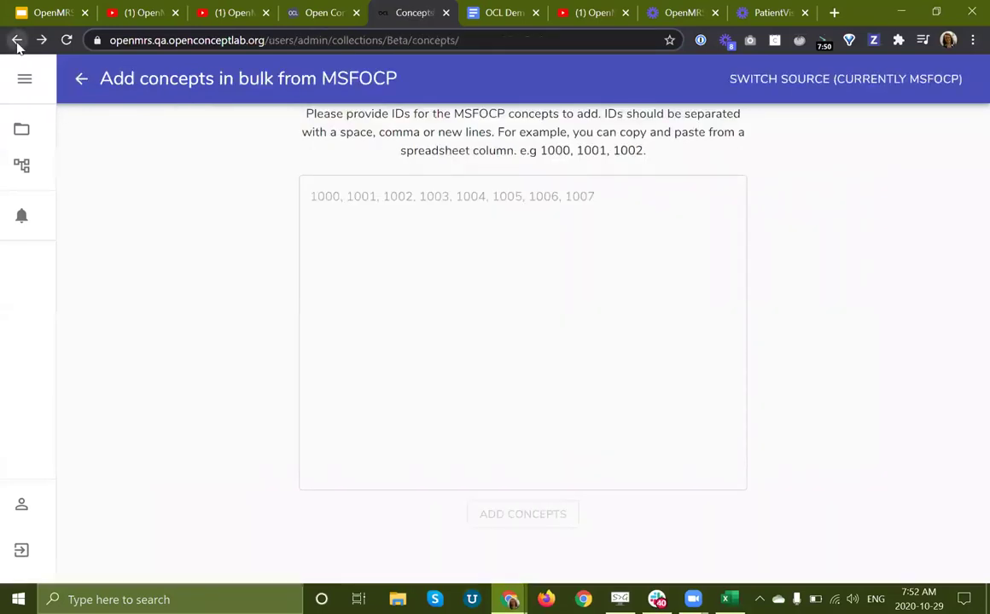
{"action": "scroll", "coordinate": [263, 349], "scroll_direction": "down", "scroll_amount": 3}
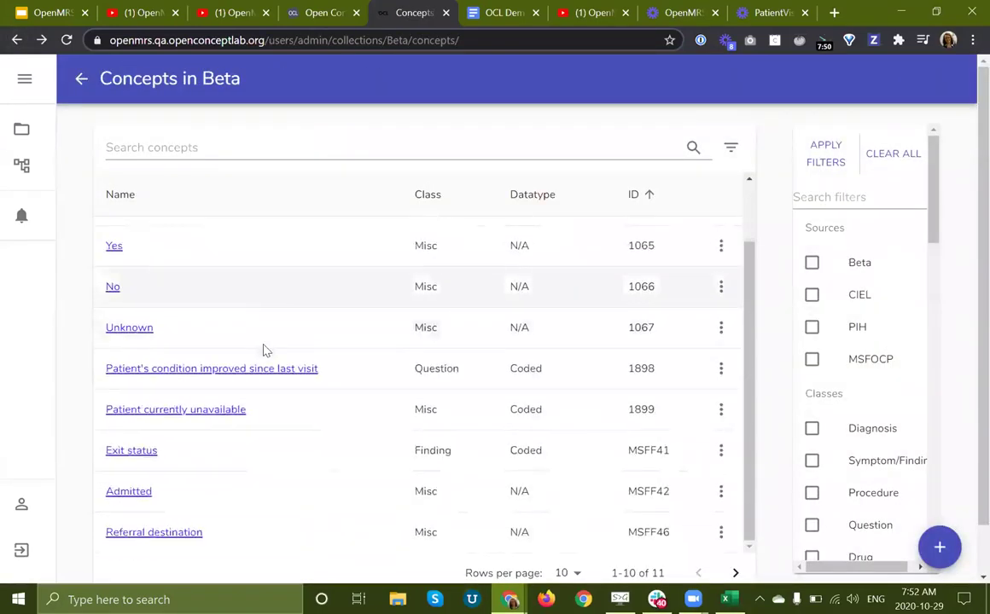
{"action": "scroll", "coordinate": [263, 348], "scroll_direction": "up", "scroll_amount": 2}
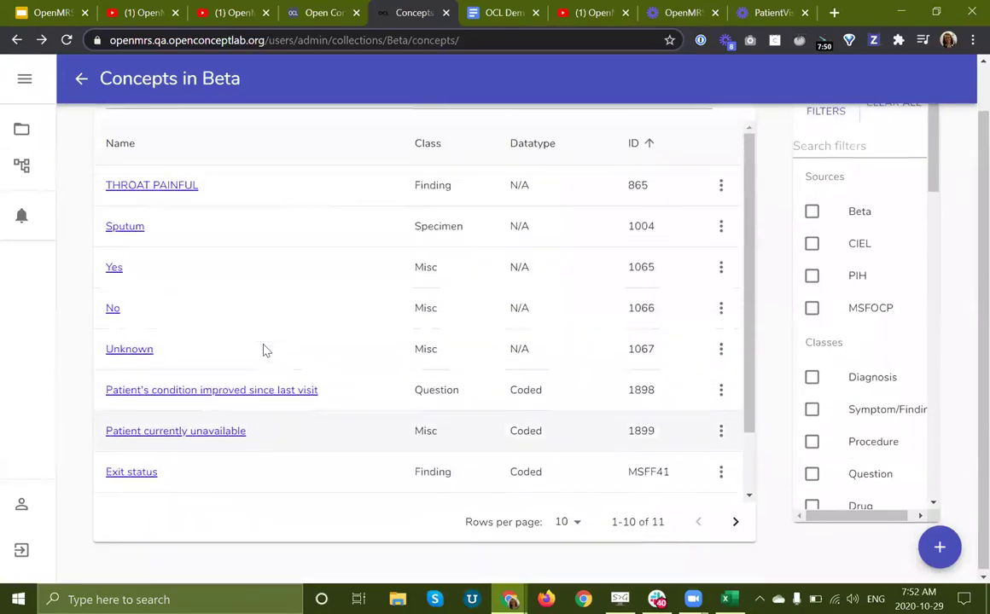
{"action": "scroll", "coordinate": [263, 349], "scroll_direction": "up", "scroll_amount": 1}
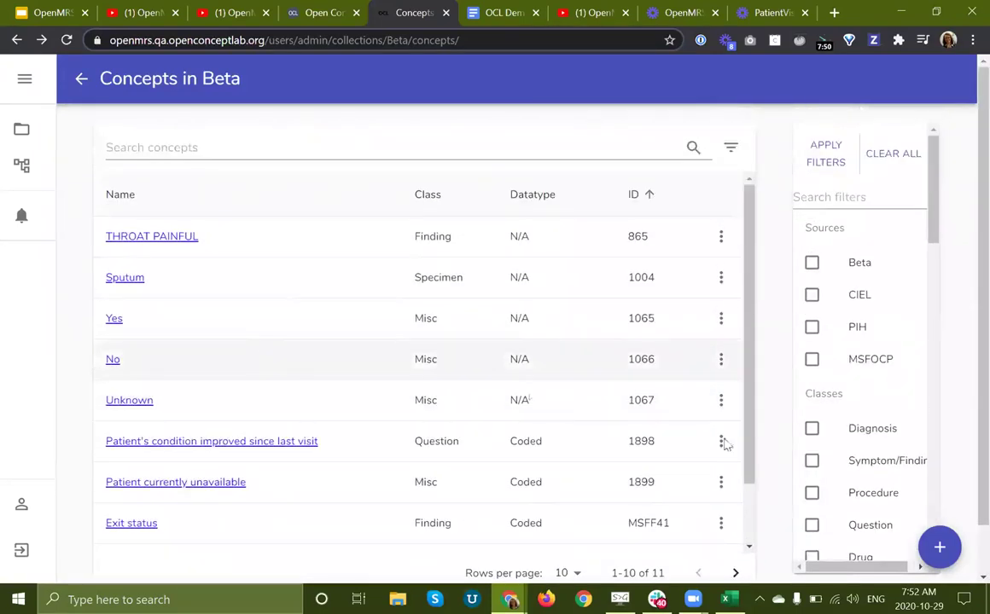
{"action": "left_click", "coordinate": [932, 550]}
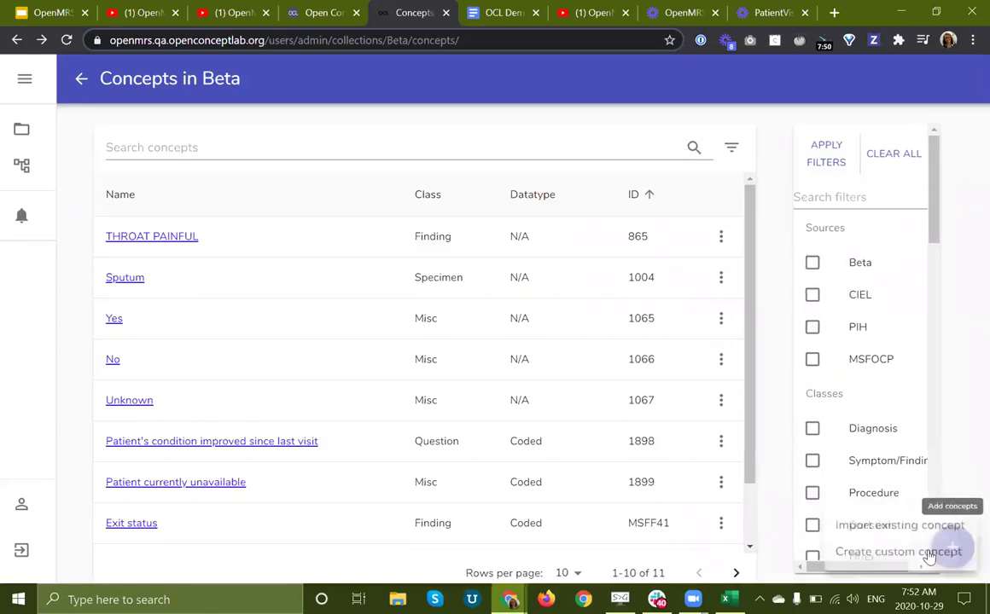
{"action": "left_click", "coordinate": [856, 525]}
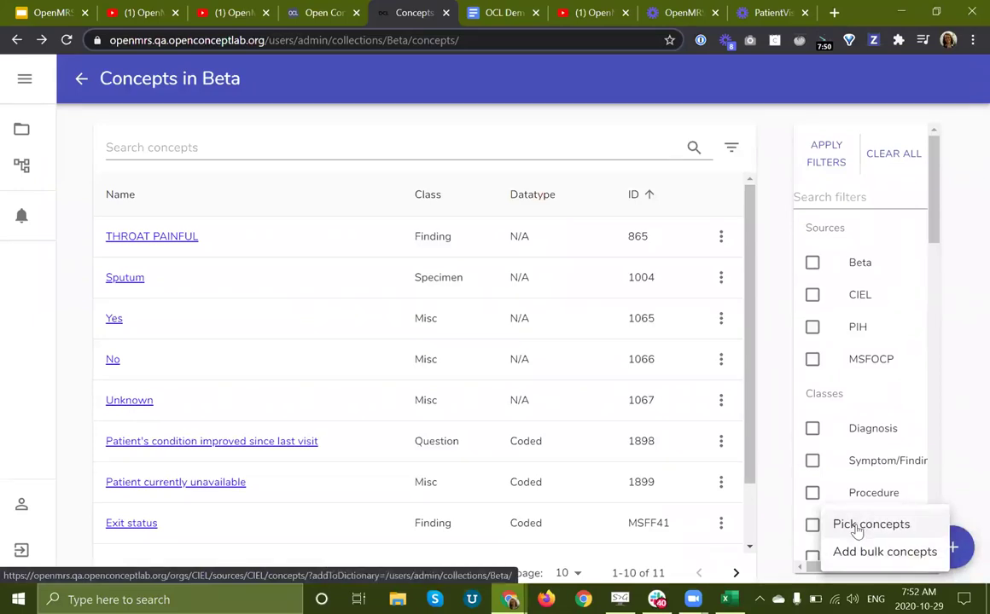
Step: Switch the existing-concept import source to MSFOCP
{"action": "left_click", "coordinate": [855, 527]}
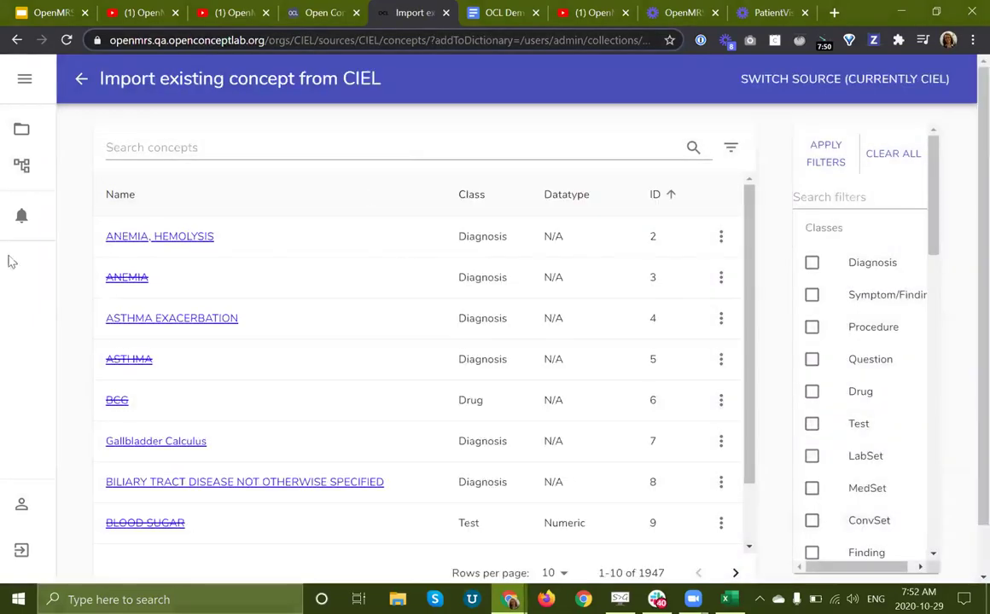
{"action": "left_click", "coordinate": [751, 85]}
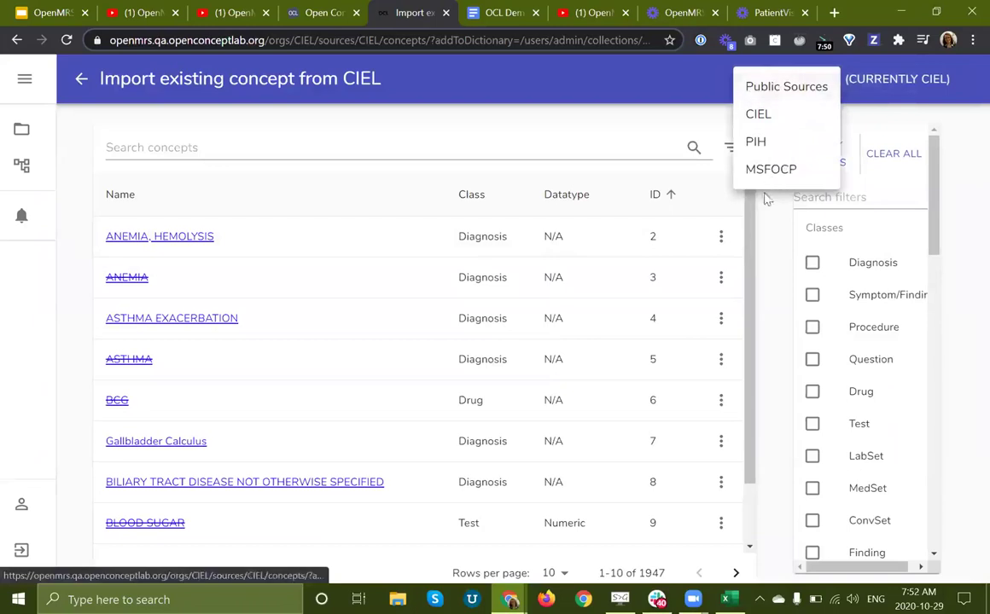
{"action": "left_click", "coordinate": [763, 171]}
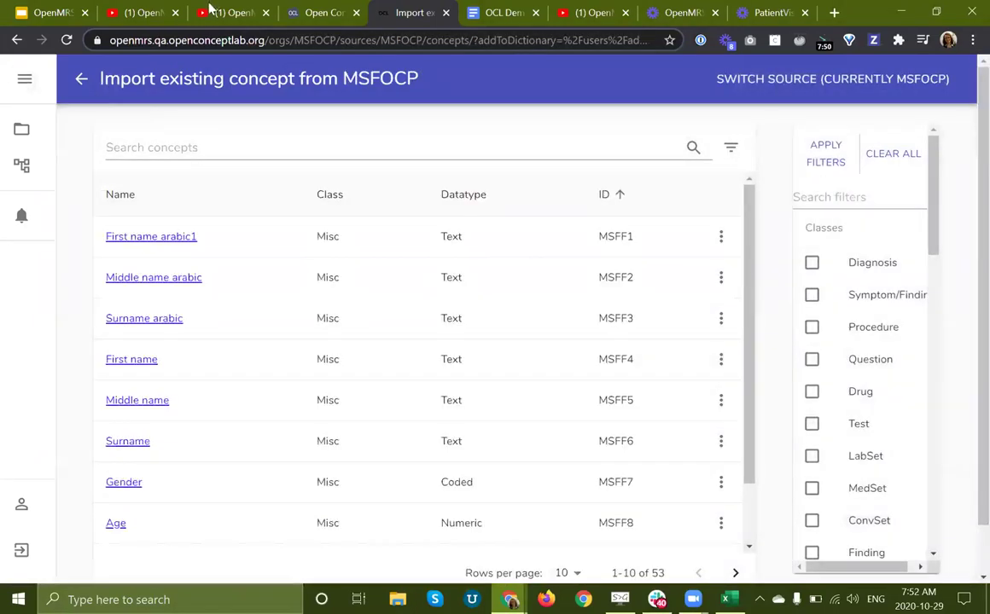
{"action": "left_click", "coordinate": [54, 14]}
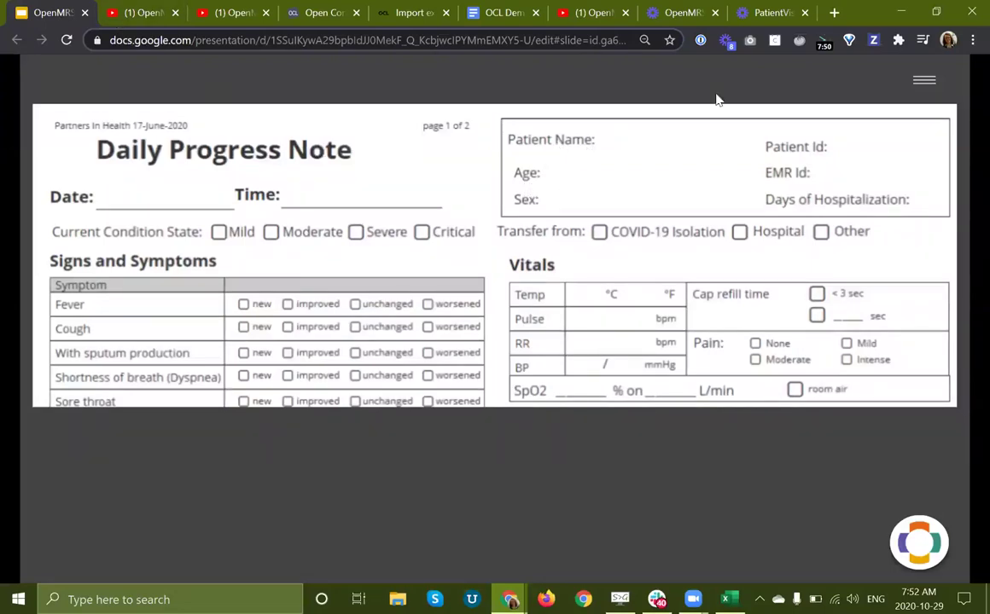
{"action": "left_click", "coordinate": [378, 14]}
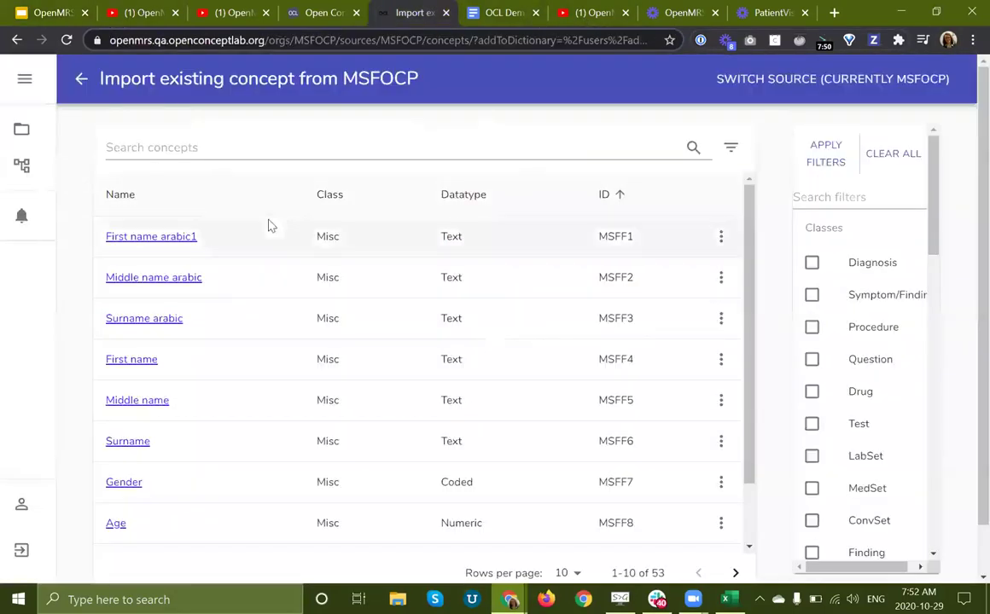
Step: Select First name, Middle name, Surname, Age and Date of Birth and add them to Beta
{"action": "scroll", "coordinate": [221, 358], "scroll_direction": "down", "scroll_amount": 1}
{"action": "left_click", "coordinate": [205, 293]}
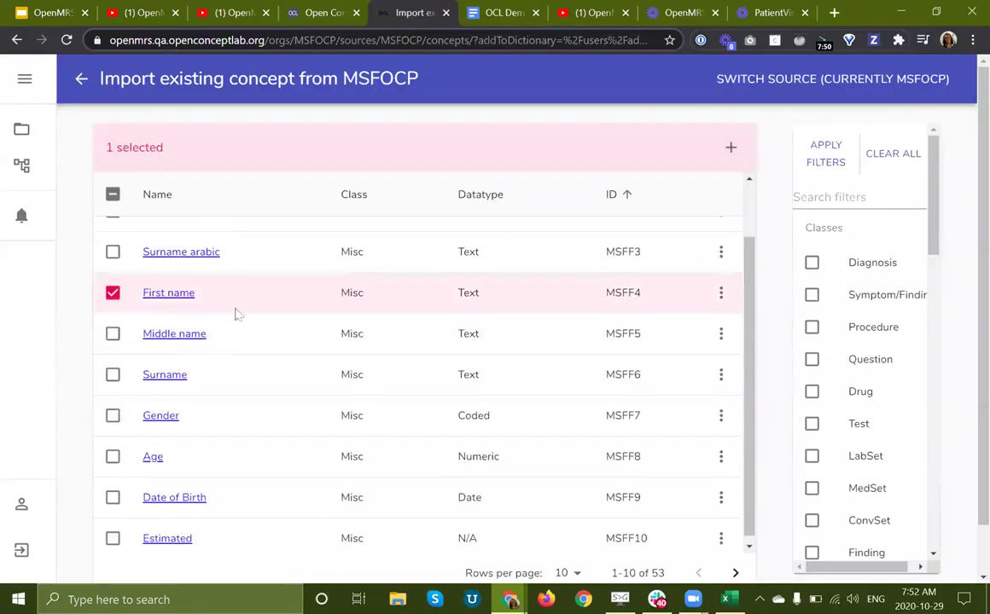
{"action": "left_click", "coordinate": [273, 339]}
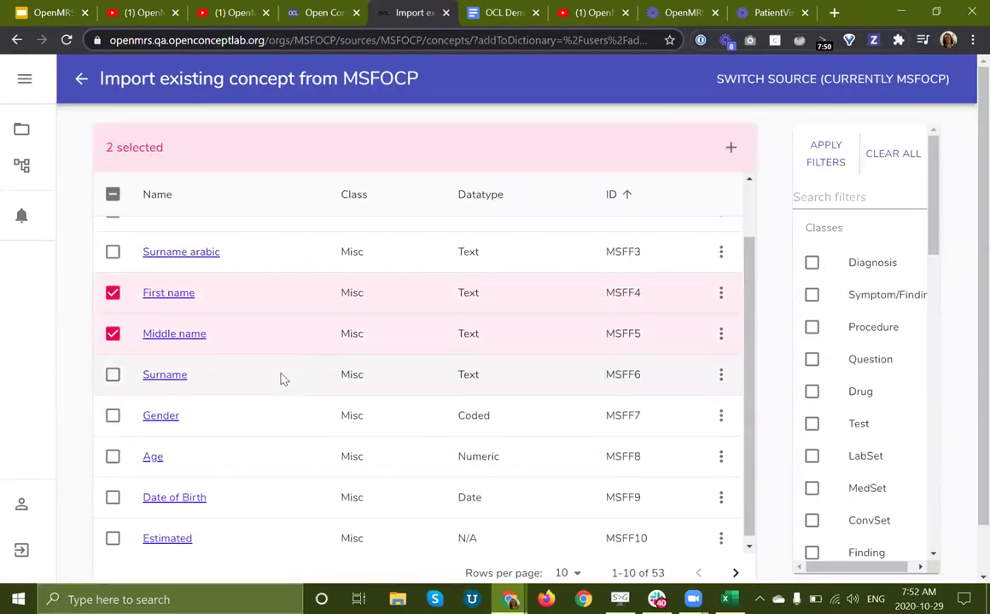
{"action": "left_click", "coordinate": [283, 374]}
{"action": "left_click", "coordinate": [244, 452]}
{"action": "left_click", "coordinate": [248, 493]}
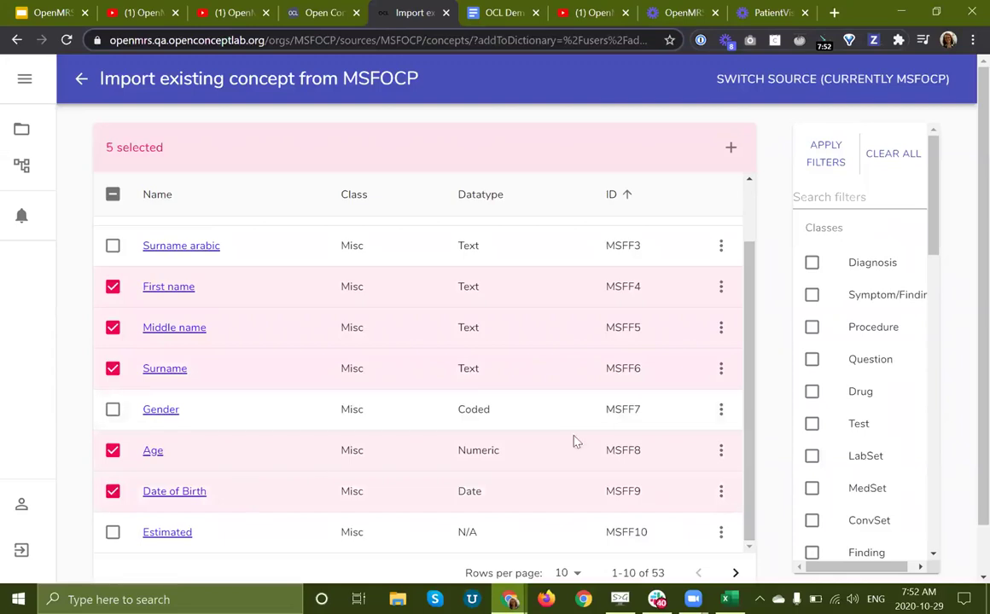
{"action": "left_click", "coordinate": [731, 147]}
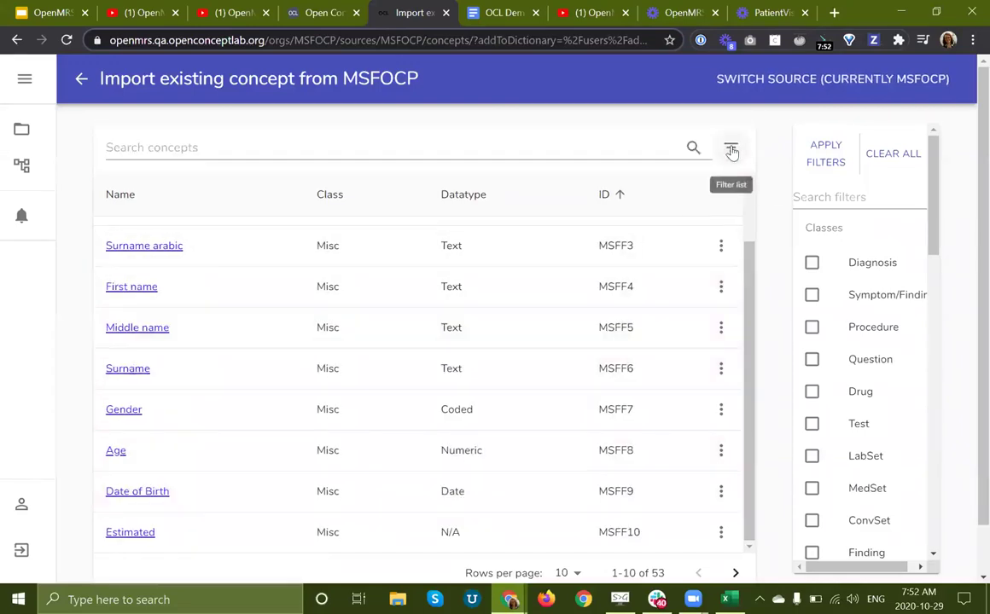
Step: Go back to Beta's concepts and start a custom Symptom/Finding concept
{"action": "left_click", "coordinate": [81, 78]}
{"action": "scroll", "coordinate": [484, 450], "scroll_direction": "up", "scroll_amount": 1}
{"action": "scroll", "coordinate": [484, 450], "scroll_direction": "down", "scroll_amount": 1}
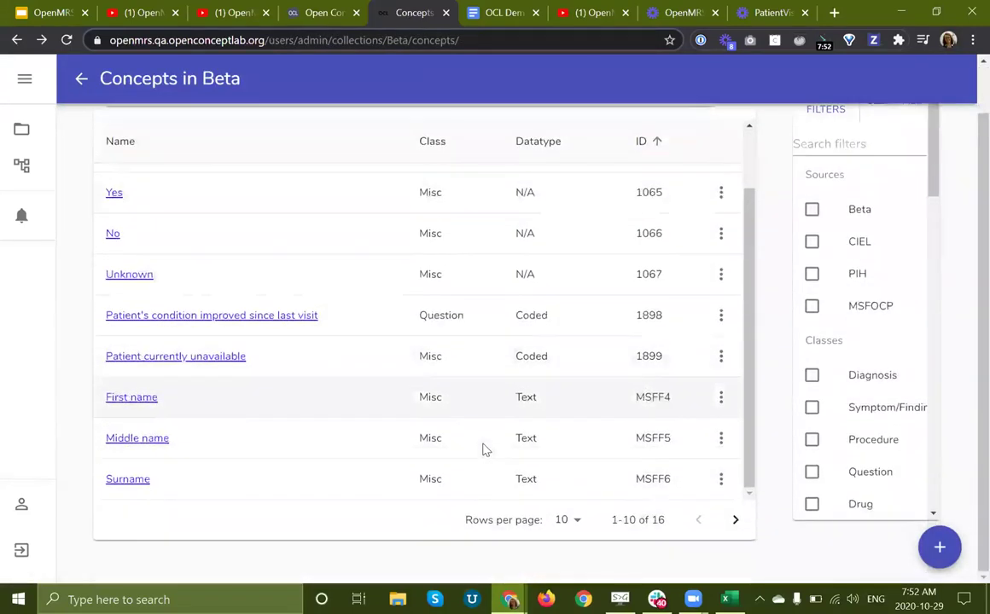
{"action": "scroll", "coordinate": [485, 451], "scroll_direction": "up", "scroll_amount": 1}
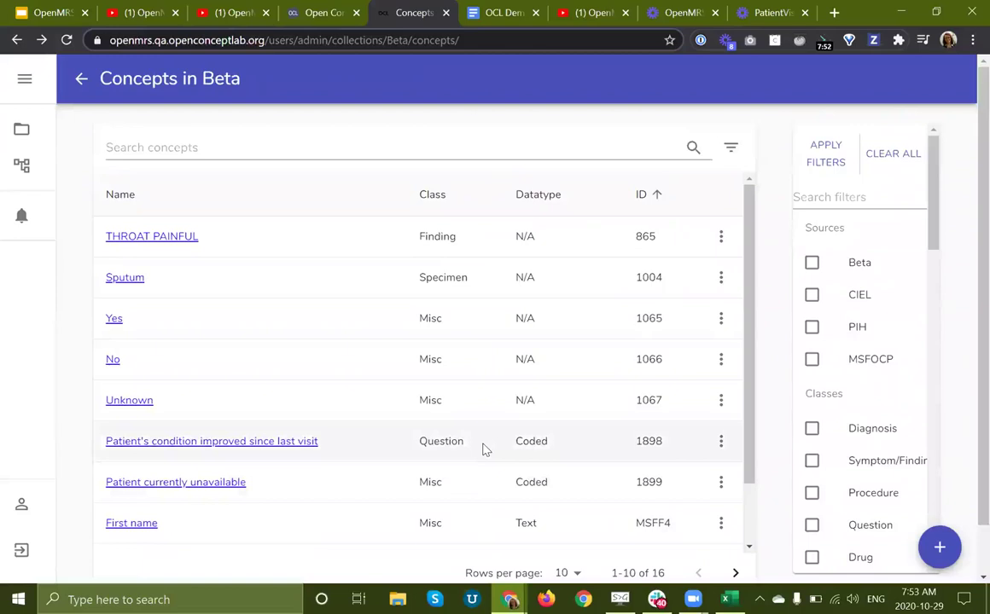
{"action": "left_click", "coordinate": [939, 547]}
{"action": "left_click", "coordinate": [880, 553]}
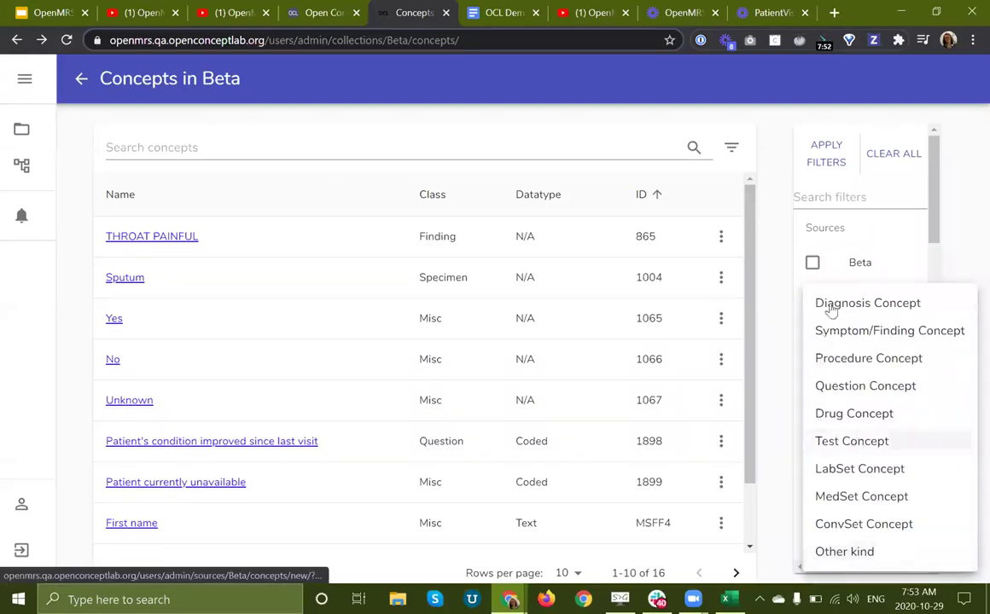
{"action": "left_click", "coordinate": [824, 335]}
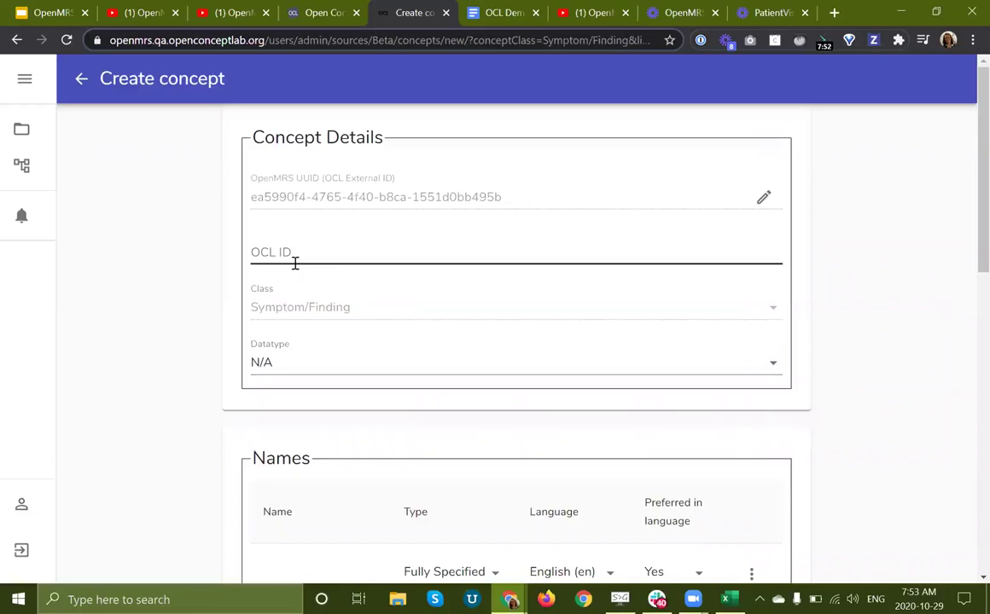
Step: Enter OCL ID 123456, fully specified name Cough and synonym cough
{"action": "scroll", "coordinate": [212, 276], "scroll_direction": "down", "scroll_amount": 1}
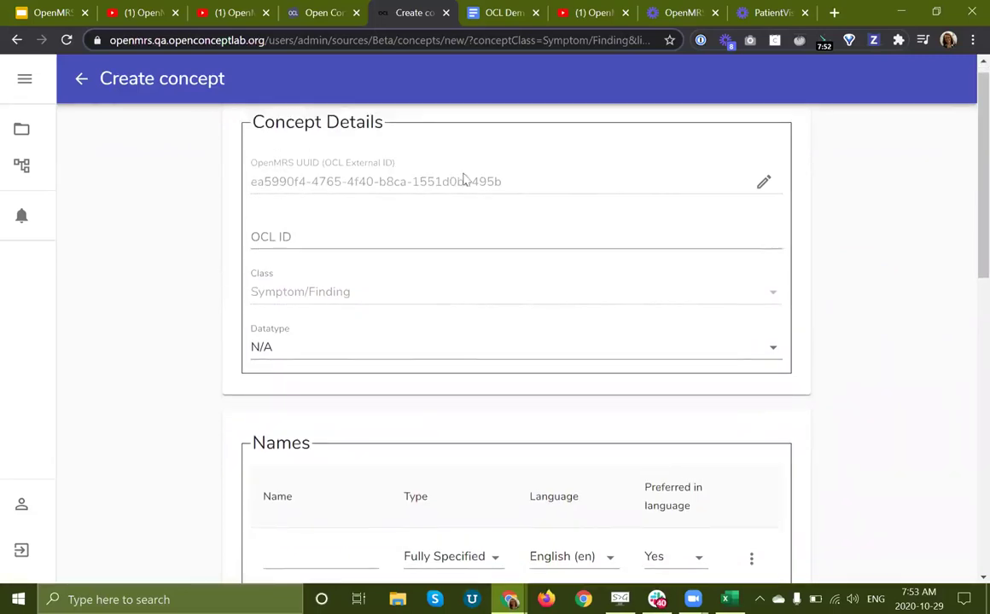
{"action": "left_click", "coordinate": [365, 233]}
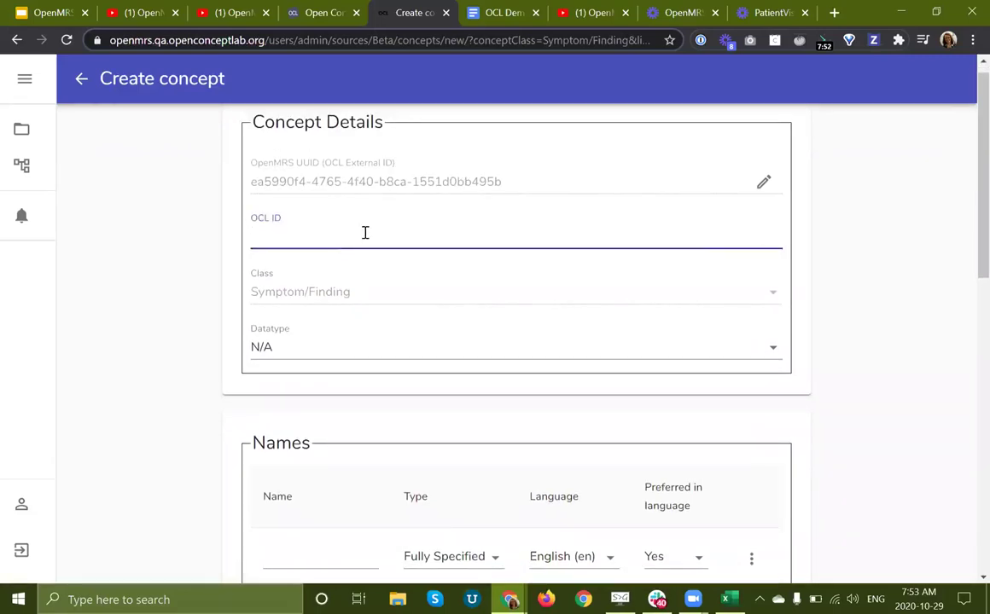
{"action": "type", "text": "123456"}
{"action": "left_click", "coordinate": [148, 379]}
{"action": "scroll", "coordinate": [148, 379], "scroll_direction": "down", "scroll_amount": 3}
{"action": "left_click", "coordinate": [307, 260]}
{"action": "type", "text": "Cough"}
{"action": "left_click", "coordinate": [281, 329]}
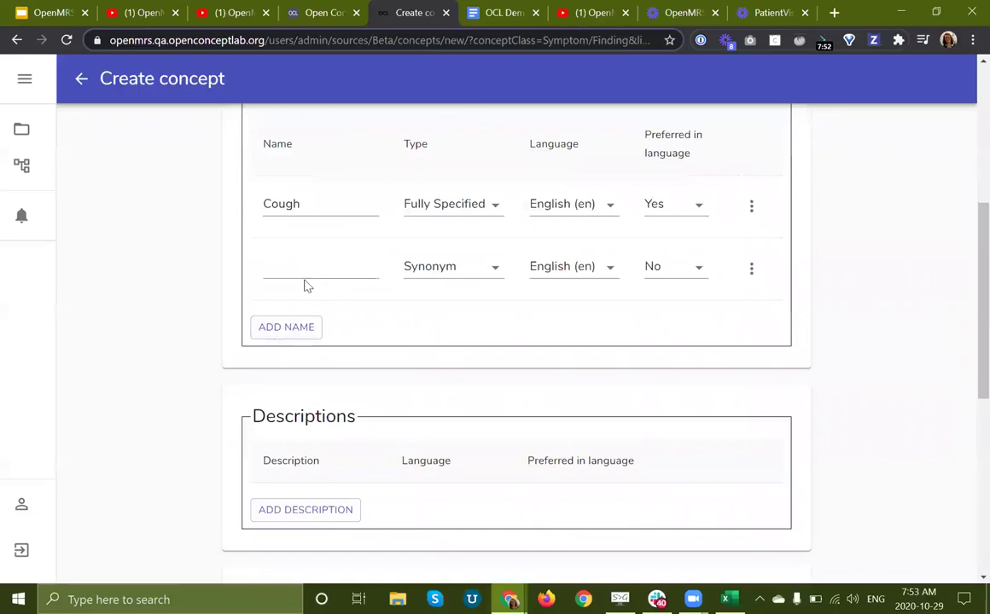
{"action": "left_click", "coordinate": [278, 267]}
{"action": "type", "text": "cough"}
{"action": "left_click", "coordinate": [146, 283]}
Step: Add an empty set member row, then remove it again
{"action": "scroll", "coordinate": [691, 346], "scroll_direction": "down", "scroll_amount": 1}
{"action": "scroll", "coordinate": [691, 346], "scroll_direction": "down", "scroll_amount": 3}
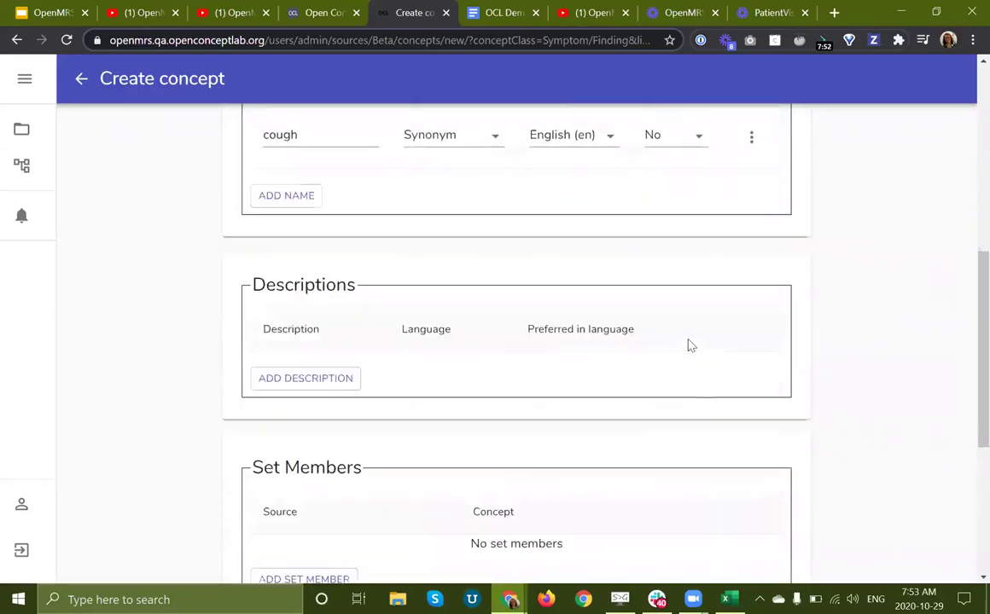
{"action": "scroll", "coordinate": [379, 372], "scroll_direction": "down", "scroll_amount": 3}
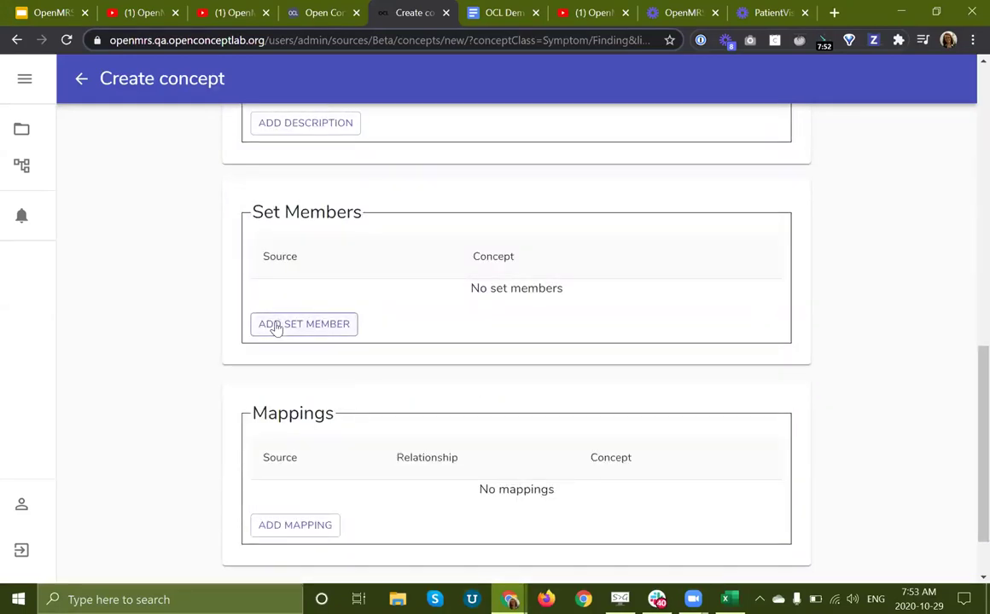
{"action": "scroll", "coordinate": [256, 326], "scroll_direction": "down", "scroll_amount": 2}
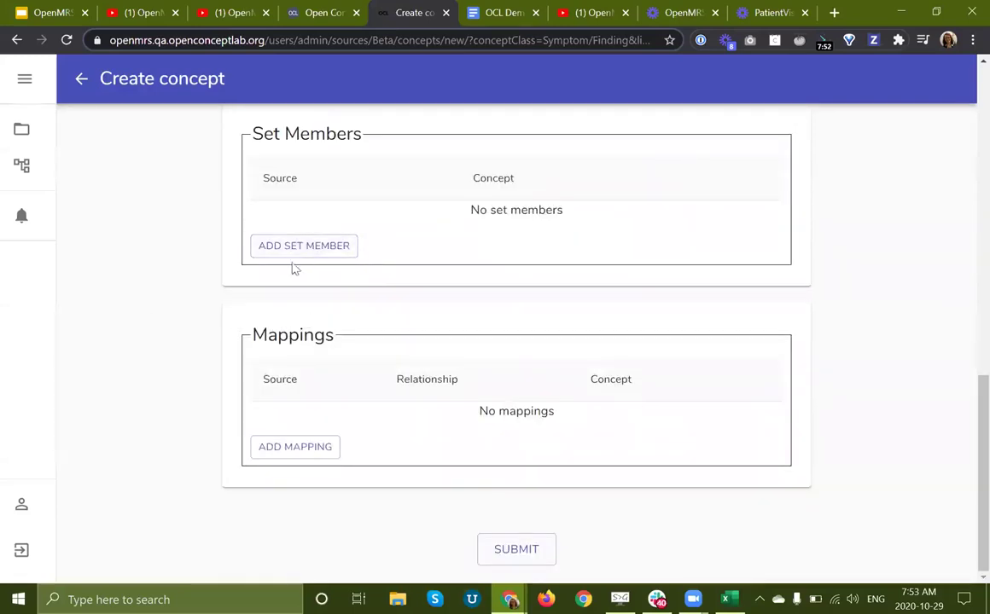
{"action": "left_click", "coordinate": [265, 254]}
{"action": "left_click", "coordinate": [753, 189]}
{"action": "left_click", "coordinate": [773, 190]}
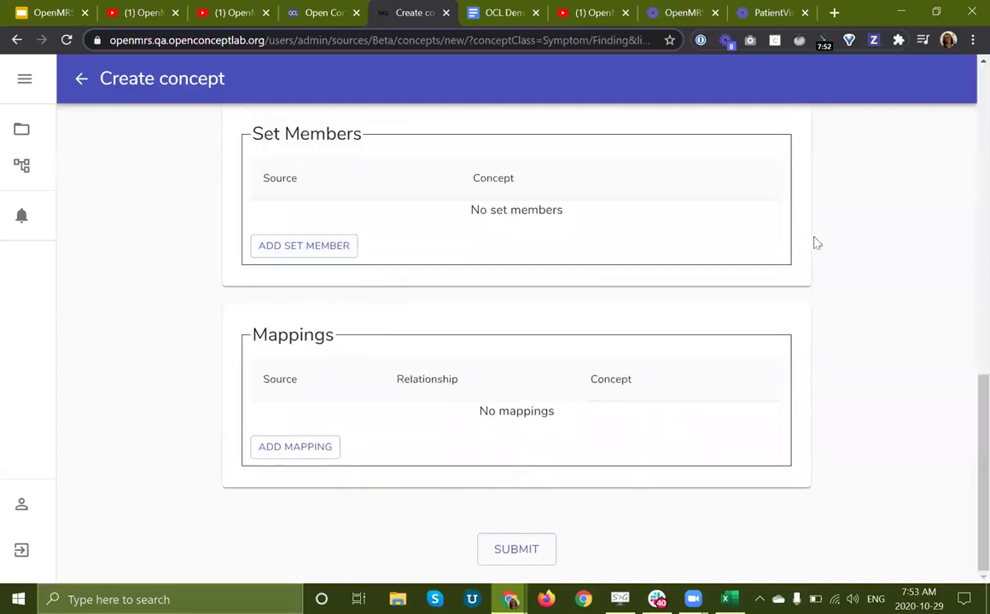
Step: Map the concept as Same as CIEL 107 COUGH
{"action": "left_click", "coordinate": [281, 448]}
{"action": "left_click", "coordinate": [305, 387]}
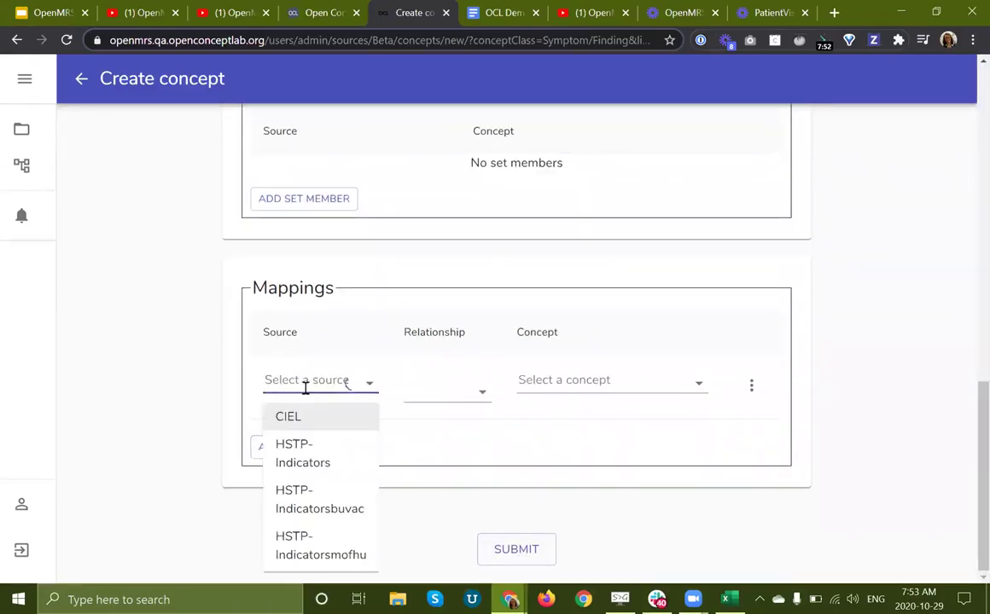
{"action": "scroll", "coordinate": [228, 396], "scroll_direction": "up", "scroll_amount": 10}
{"action": "scroll", "coordinate": [228, 395], "scroll_direction": "down", "scroll_amount": 10}
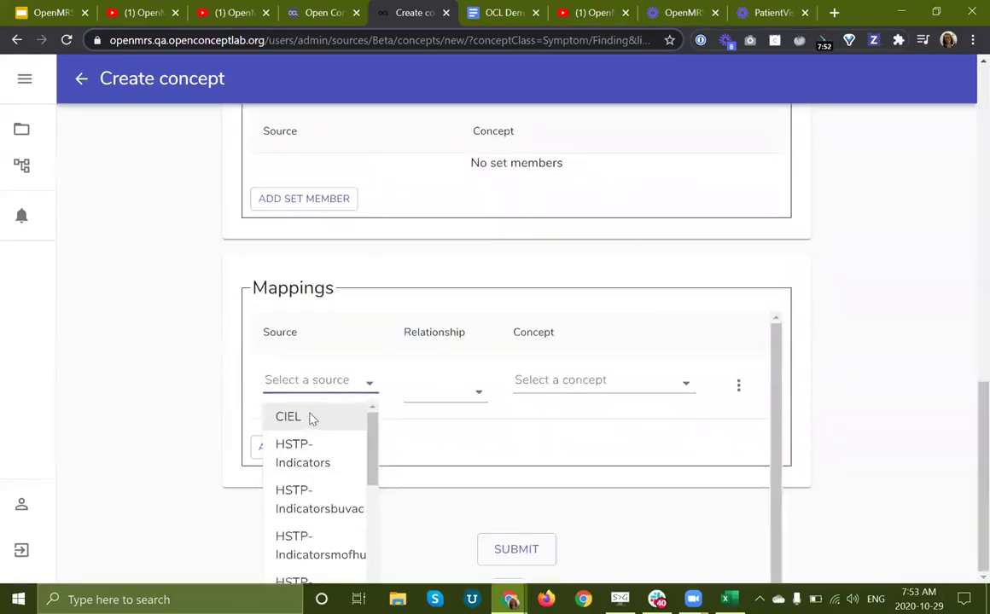
{"action": "left_click", "coordinate": [309, 416]}
{"action": "left_click", "coordinate": [597, 383]}
{"action": "type", "text": "cough"}
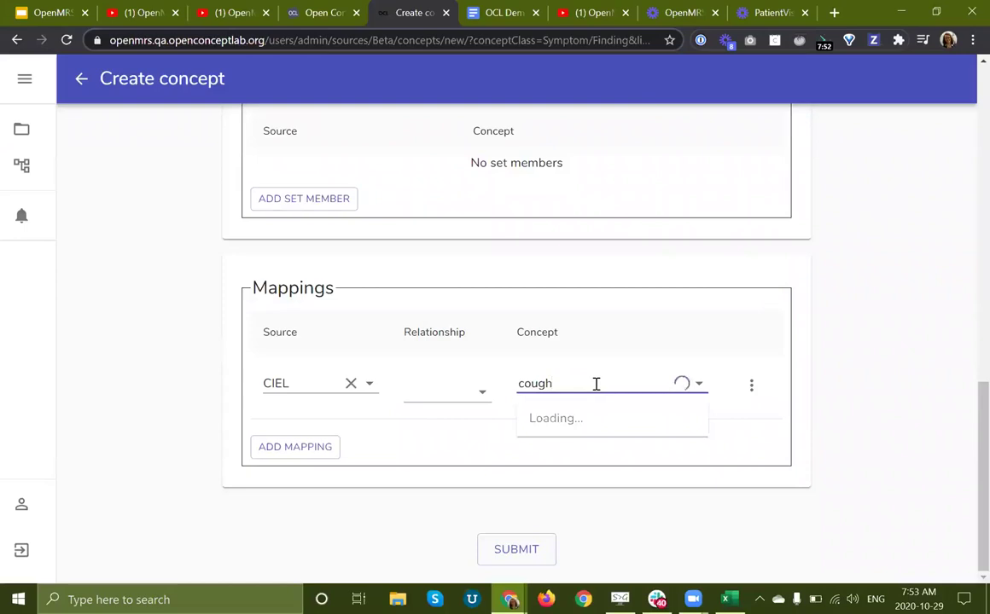
{"action": "left_click", "coordinate": [571, 538]}
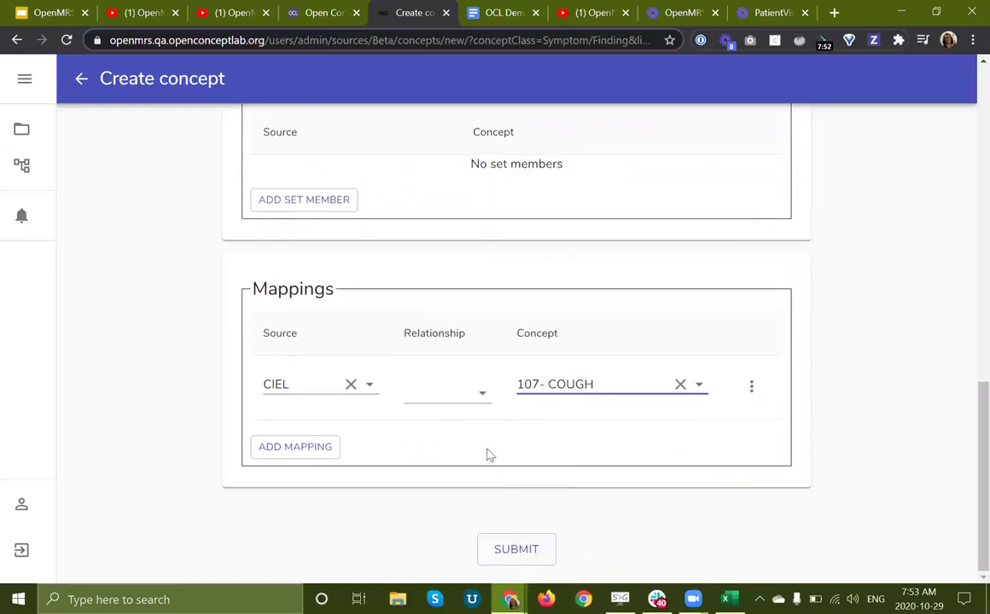
{"action": "left_click", "coordinate": [475, 394]}
{"action": "left_click", "coordinate": [470, 251]}
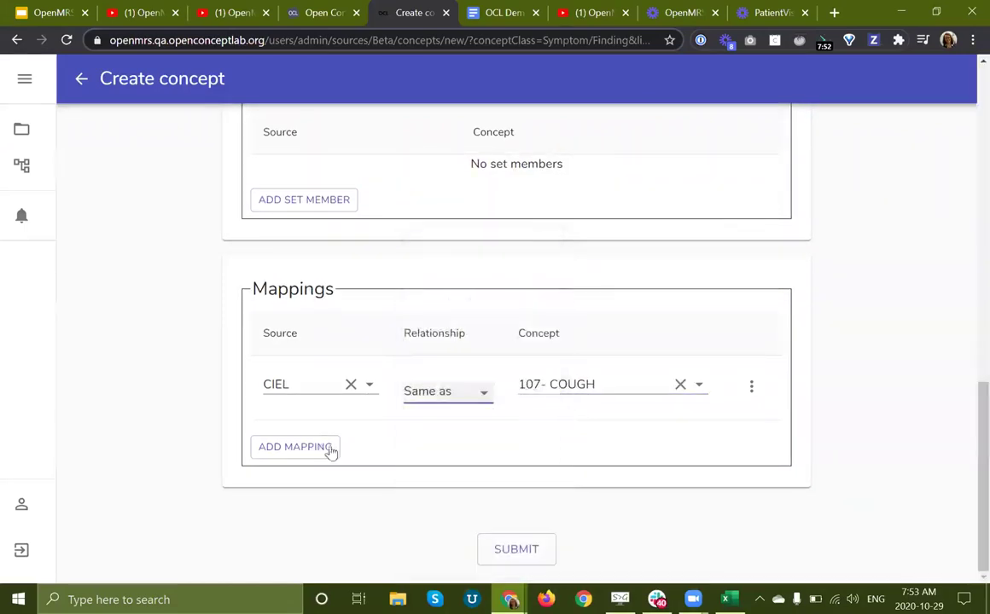
Step: Add an Associated finding mapping to CIEL 1004 Sputum and submit the concept
{"action": "left_click", "coordinate": [320, 450]}
{"action": "left_click", "coordinate": [302, 384]}
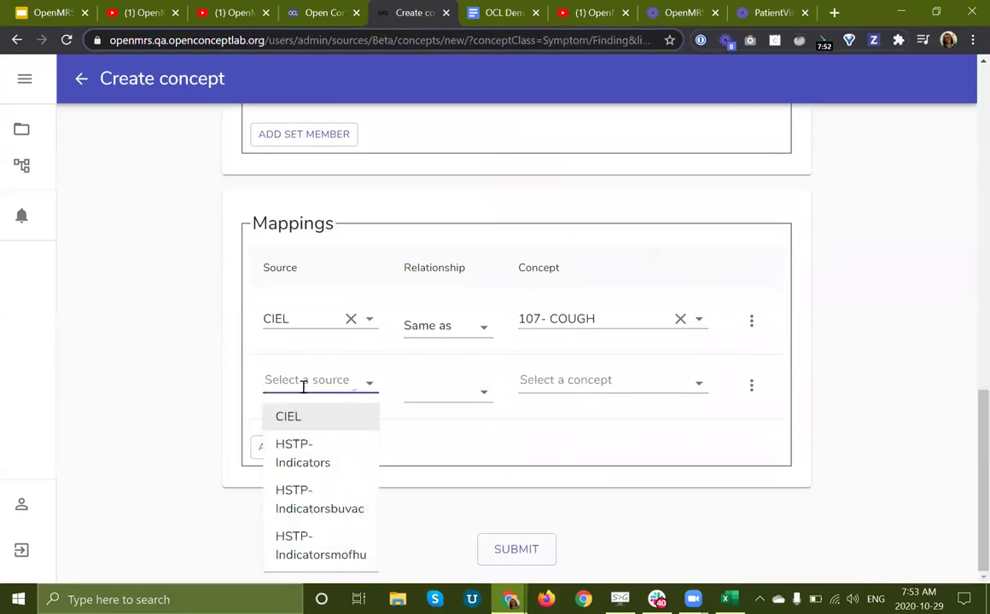
{"action": "left_click", "coordinate": [305, 418]}
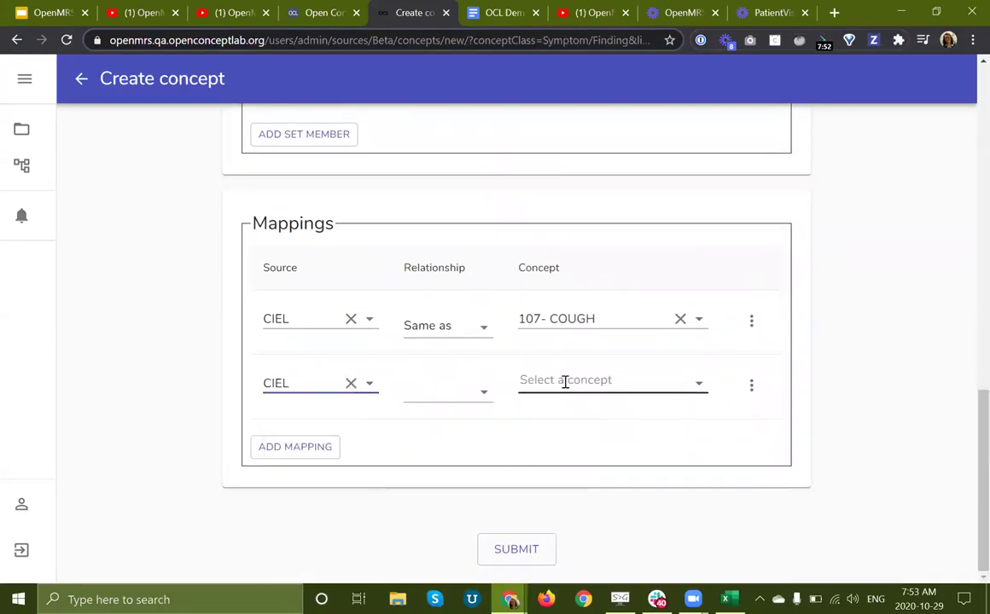
{"action": "left_click", "coordinate": [565, 381]}
{"action": "type", "text": "sputu"}
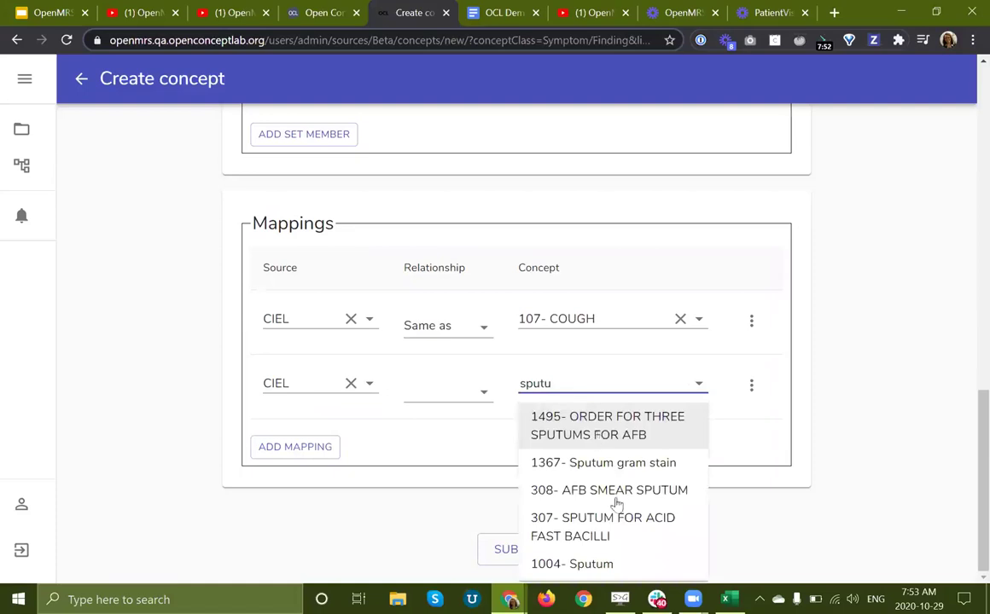
{"action": "left_click", "coordinate": [570, 563]}
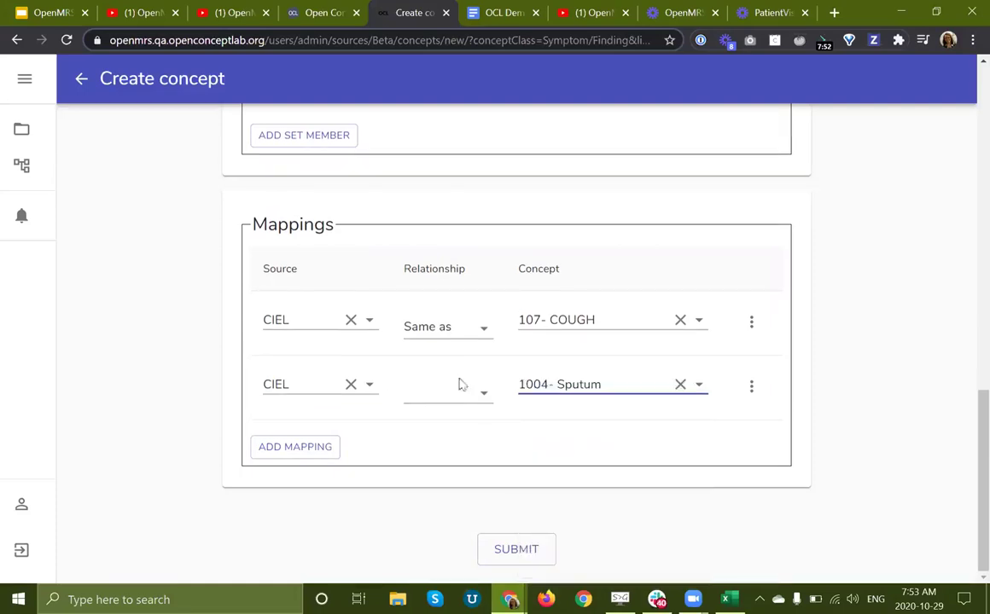
{"action": "left_click", "coordinate": [453, 388]}
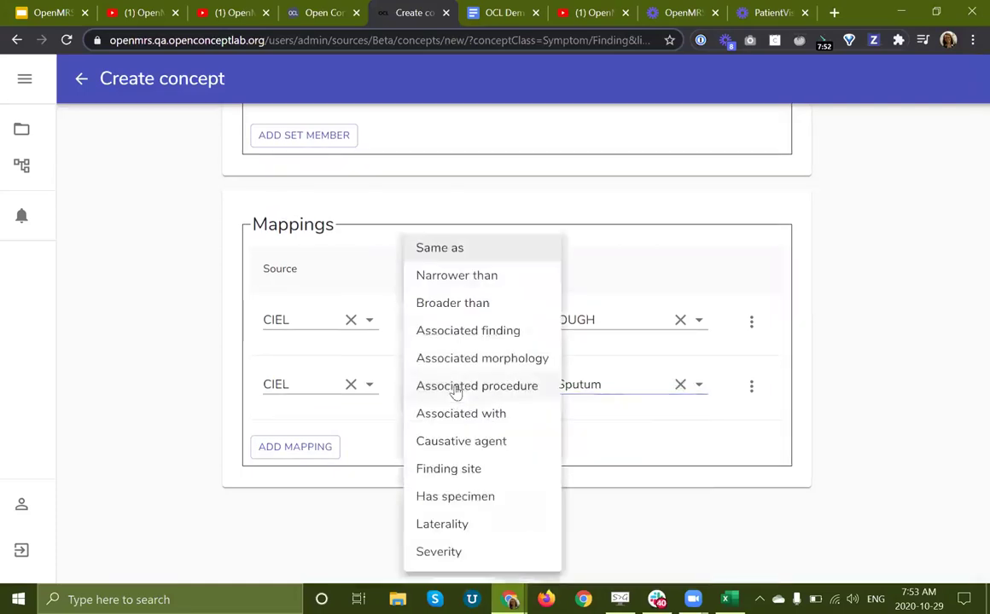
{"action": "left_click", "coordinate": [477, 333]}
{"action": "left_click", "coordinate": [730, 476]}
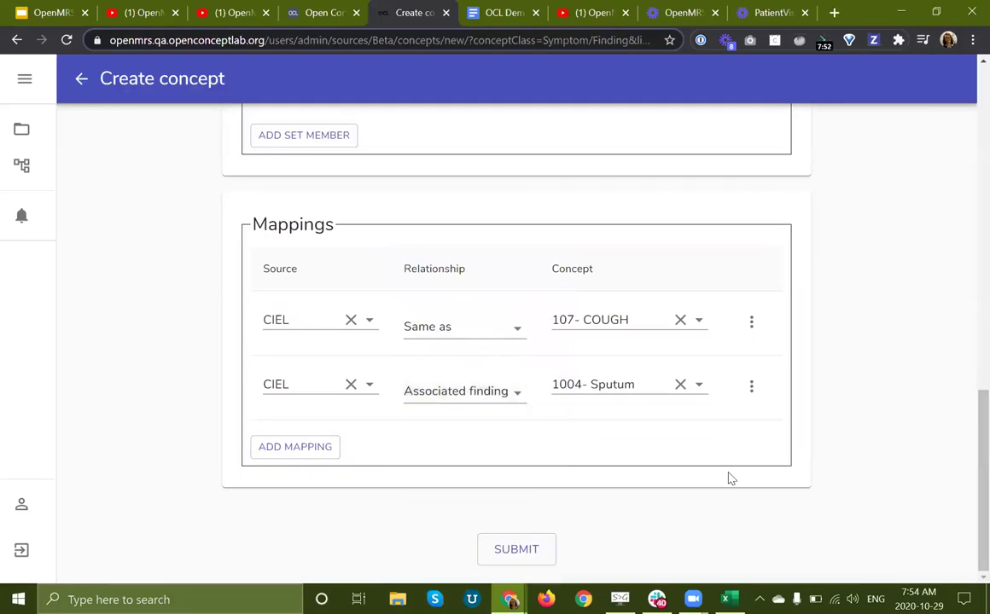
{"action": "left_click", "coordinate": [512, 553]}
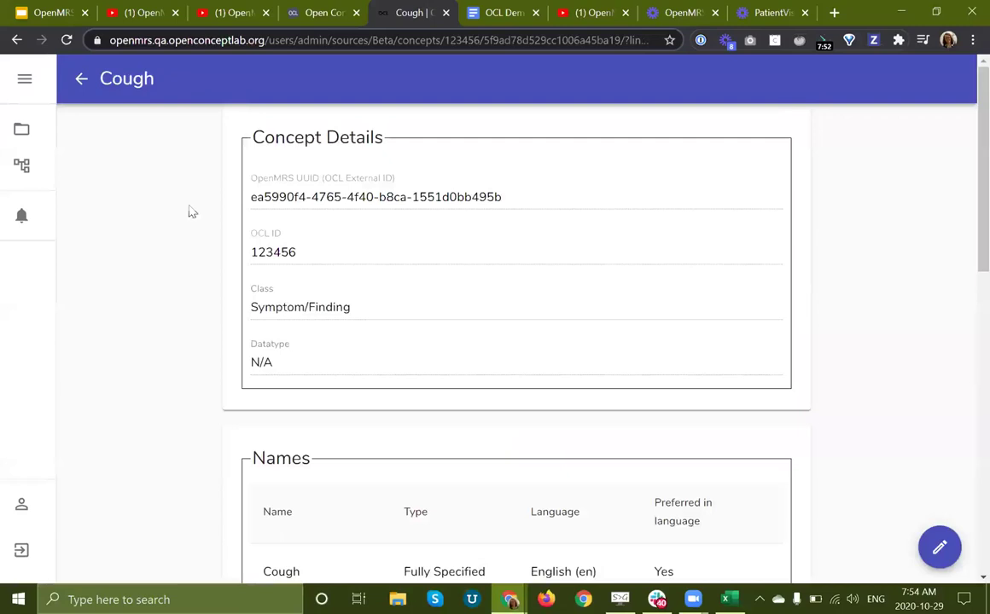
Step: Scroll the Cough concept's details, names and mappings, then go back to Beta
{"action": "scroll", "coordinate": [212, 335], "scroll_direction": "down", "scroll_amount": 7}
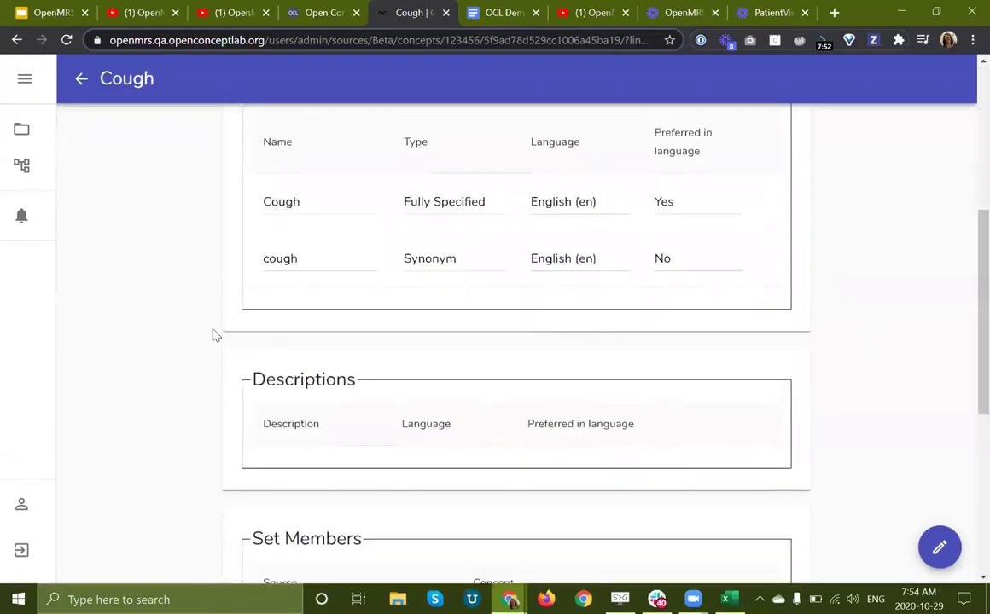
{"action": "scroll", "coordinate": [216, 335], "scroll_direction": "down", "scroll_amount": 2}
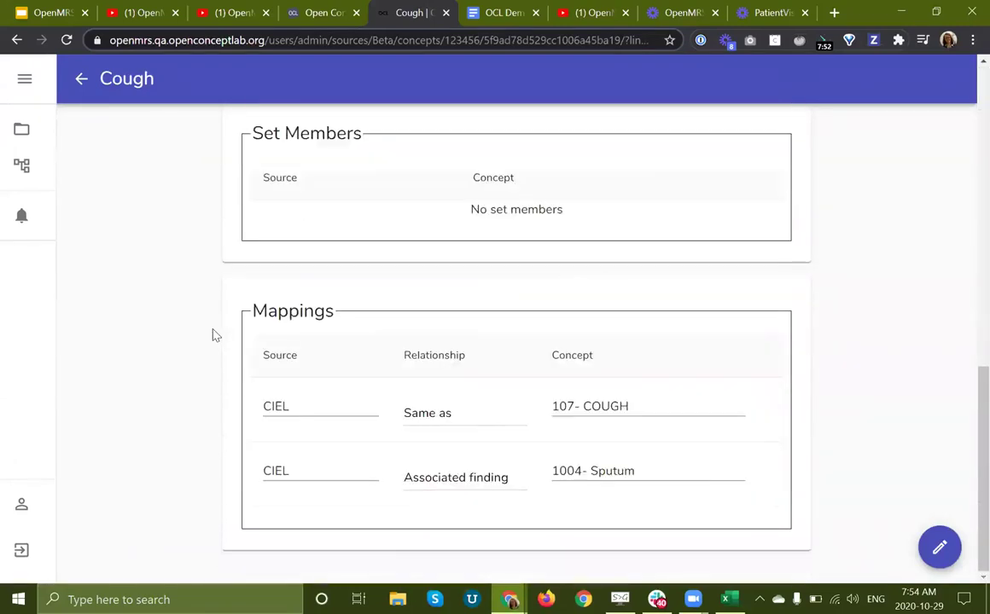
{"action": "left_click", "coordinate": [86, 96]}
Step: Create Beta dictionary version 1 with the description '2020-Oct'
{"action": "left_click", "coordinate": [82, 79]}
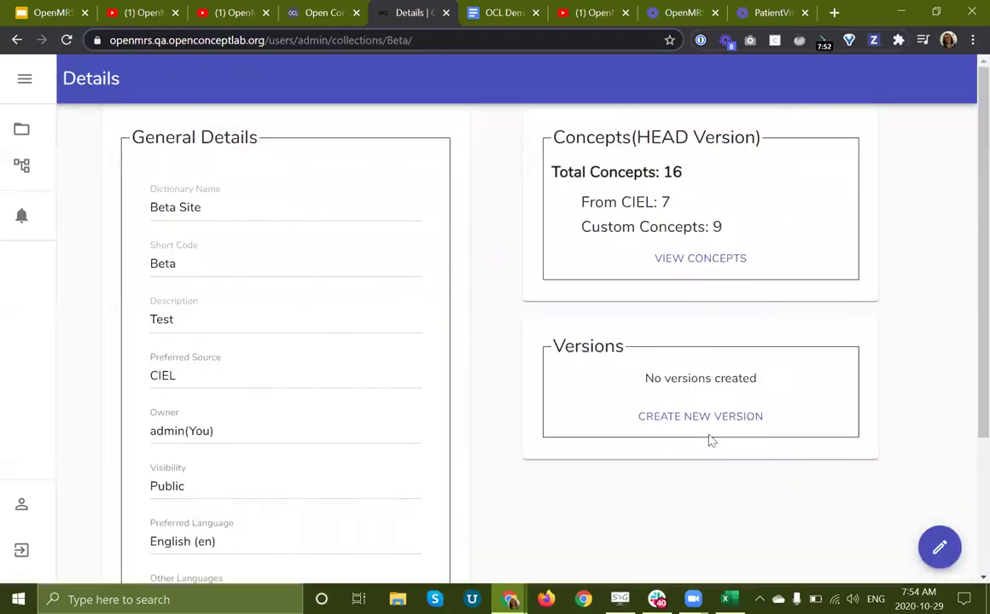
{"action": "left_click", "coordinate": [692, 433]}
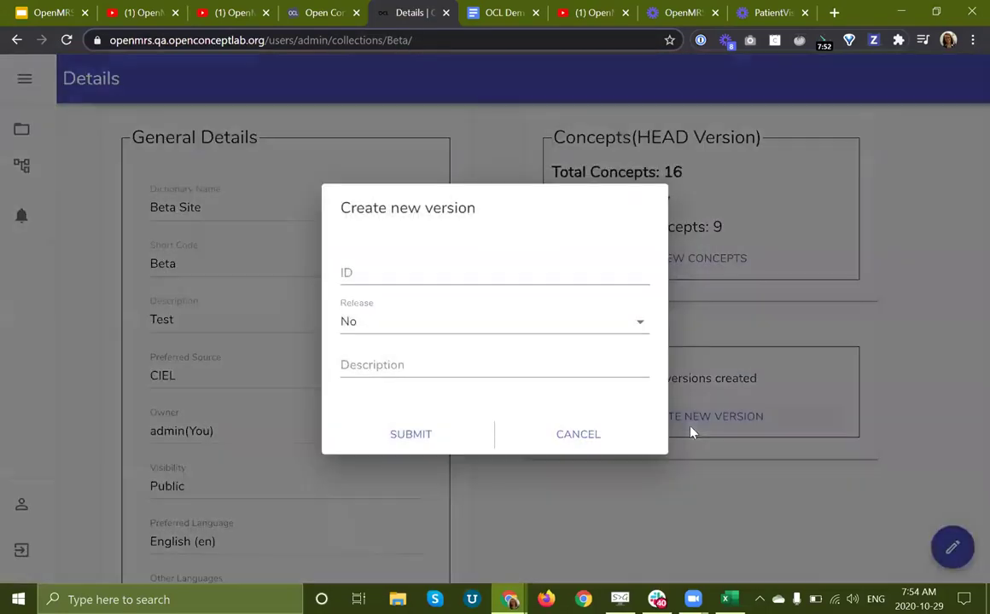
{"action": "left_click", "coordinate": [430, 280]}
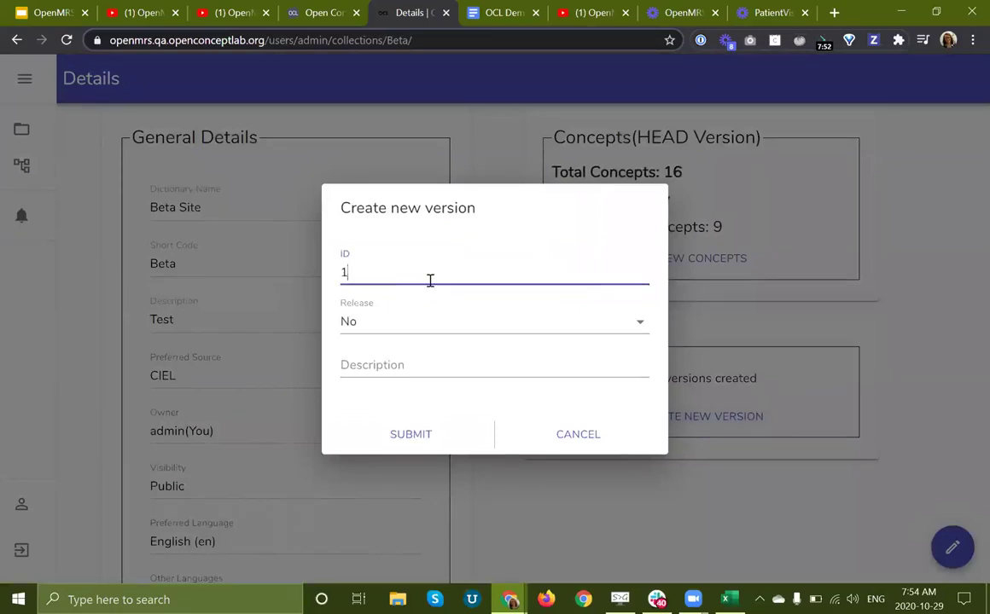
{"action": "left_click", "coordinate": [397, 362]}
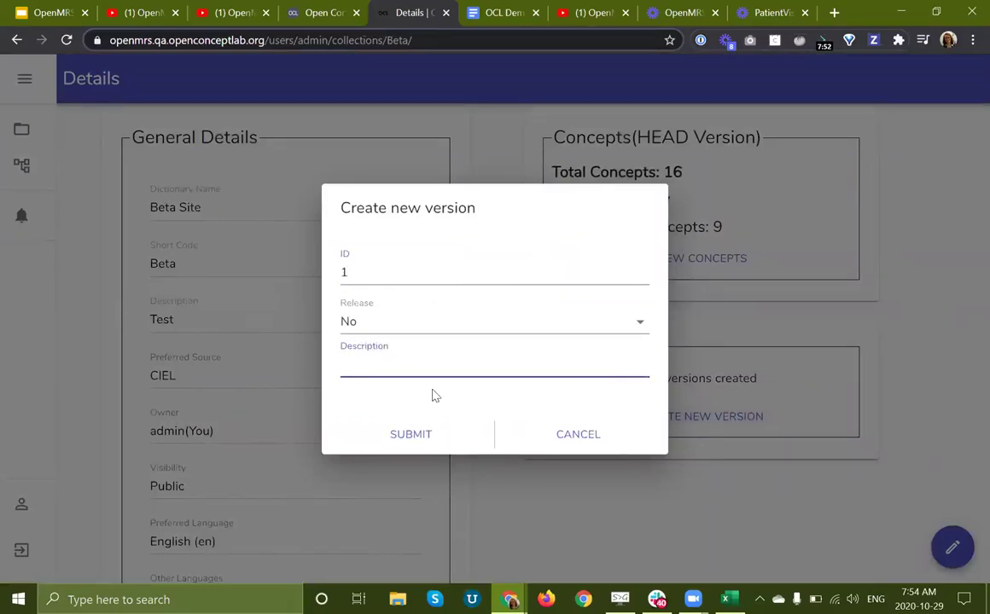
{"action": "type", "text": "2020-Oct"}
{"action": "left_click", "coordinate": [426, 437]}
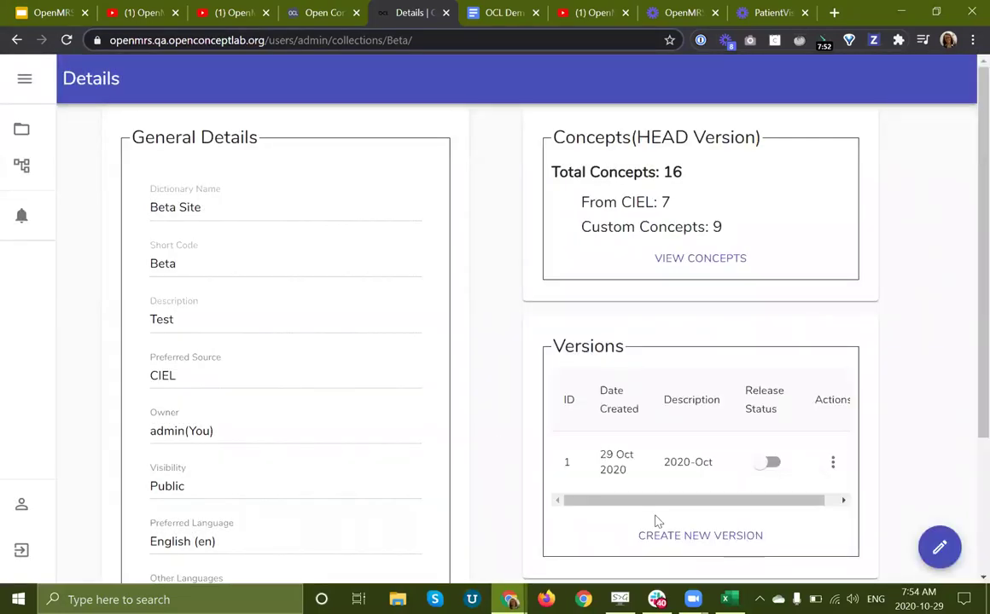
Step: Mark version 1 as released and confirm
{"action": "scroll", "coordinate": [787, 435], "scroll_direction": "down", "scroll_amount": 1}
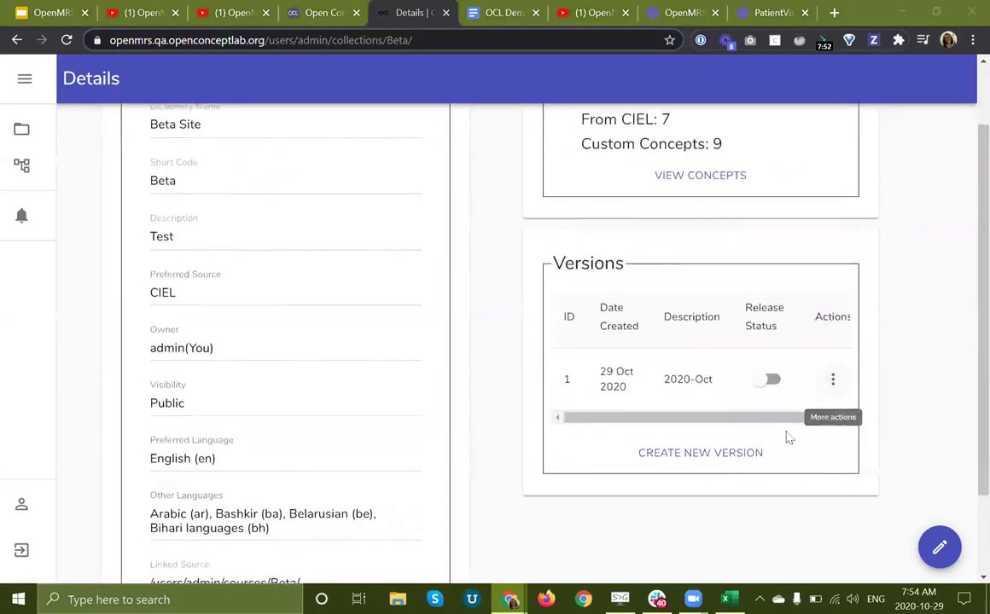
{"action": "left_click", "coordinate": [771, 388]}
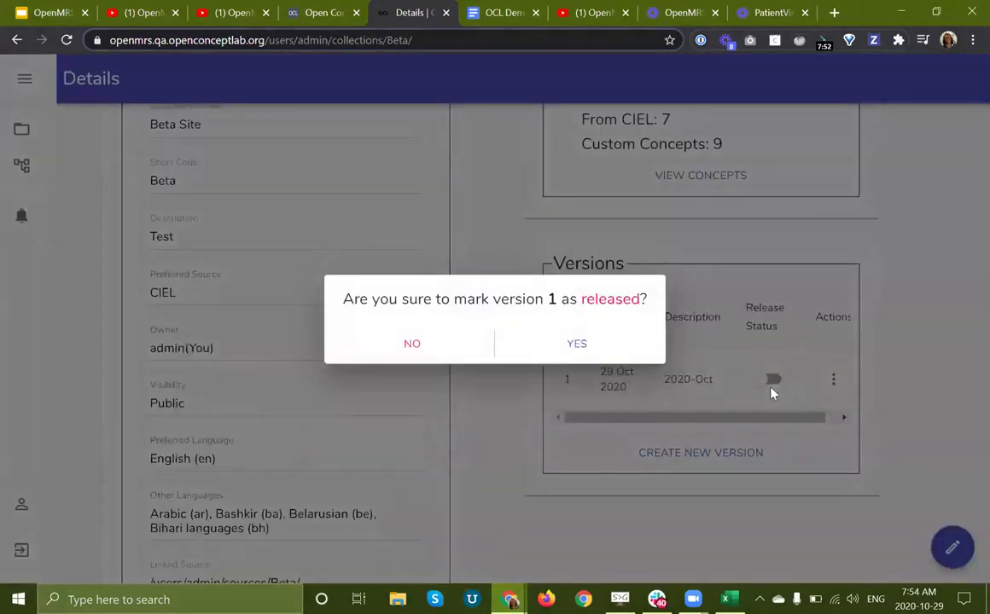
{"action": "left_click", "coordinate": [610, 358]}
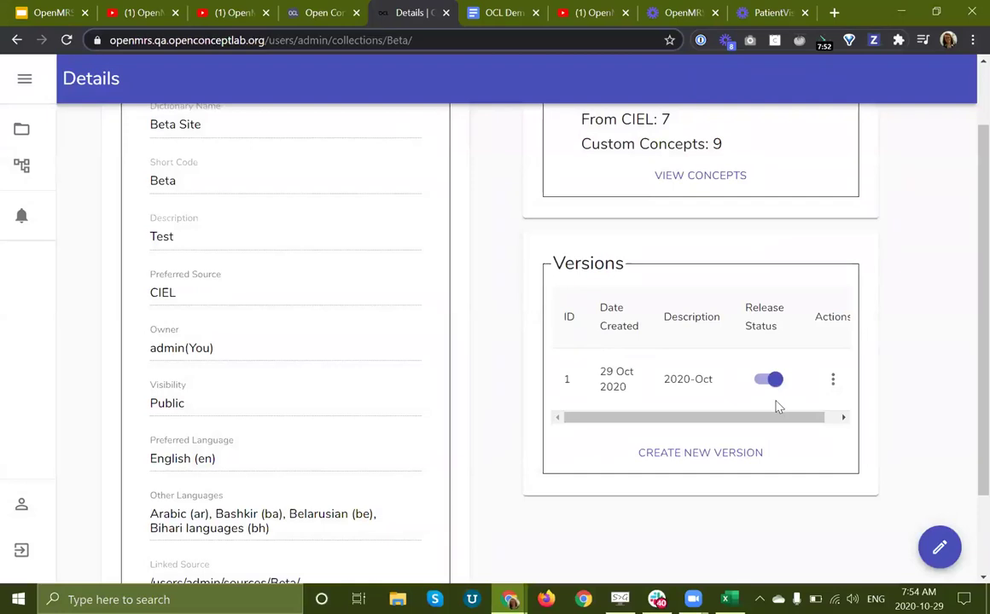
{"action": "scroll", "coordinate": [778, 406], "scroll_direction": "up", "scroll_amount": 1}
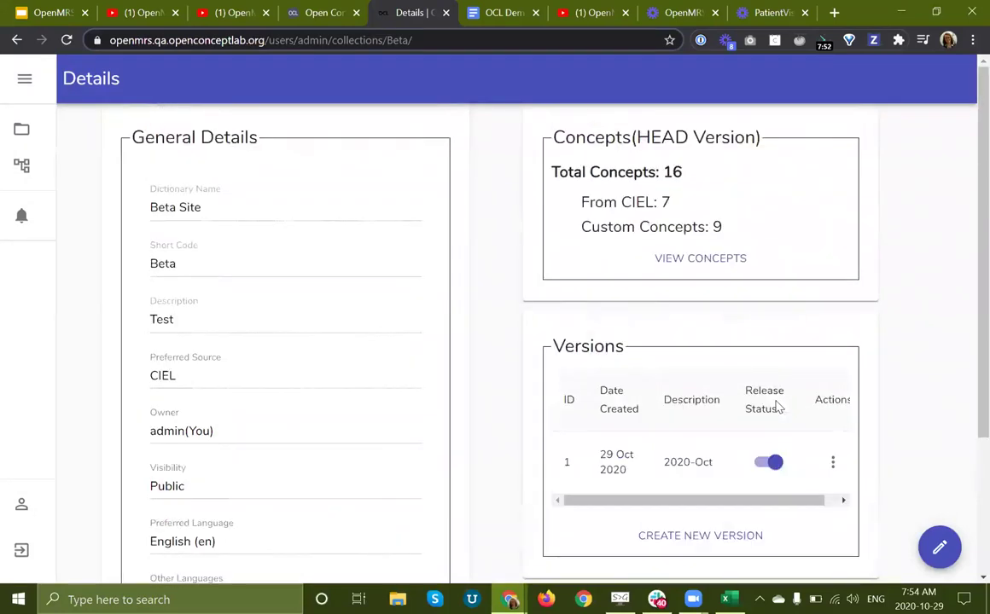
Step: Remove the Middle name concept from Beta's concept list, then return to the dictionary Details
{"action": "left_click", "coordinate": [668, 260]}
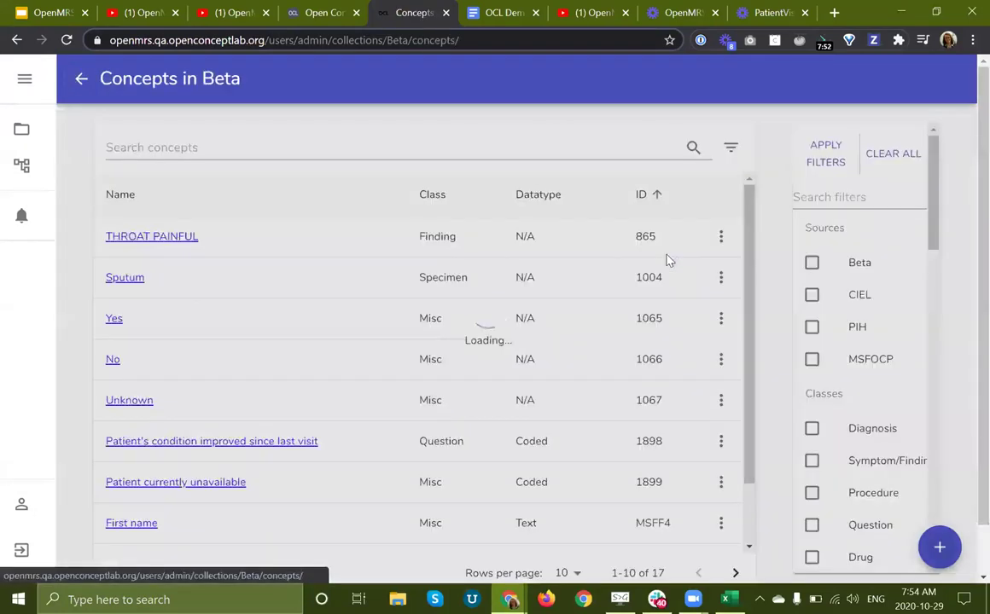
{"action": "scroll", "coordinate": [190, 372], "scroll_direction": "down", "scroll_amount": 1}
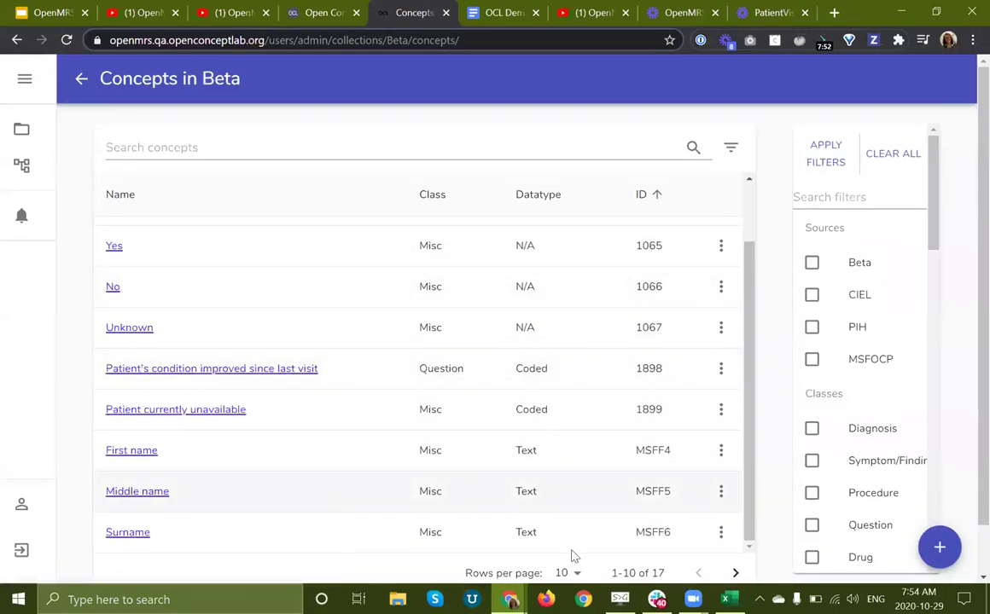
{"action": "left_click", "coordinate": [719, 493]}
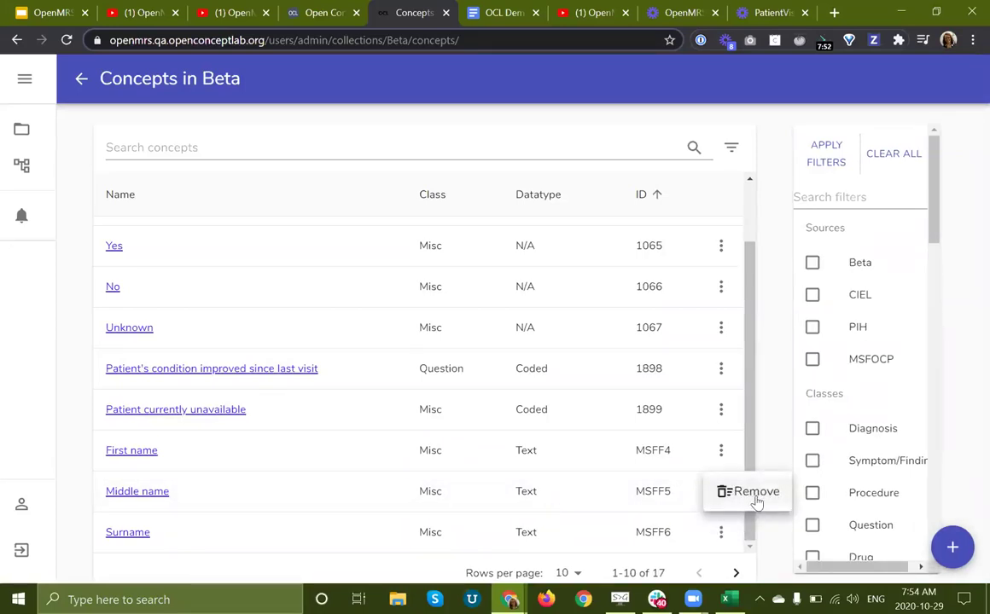
{"action": "left_click", "coordinate": [756, 492]}
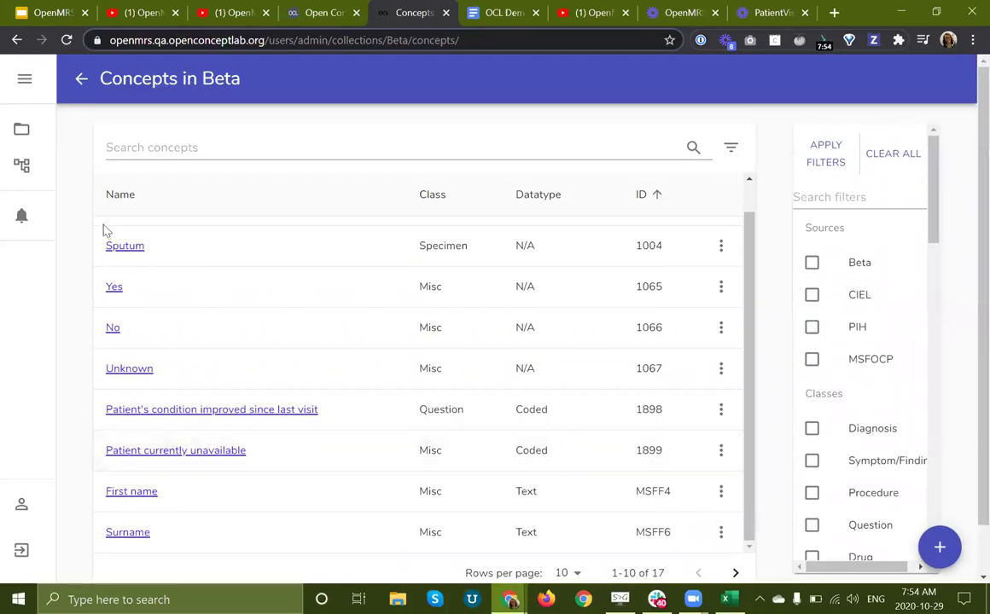
{"action": "scroll", "coordinate": [104, 231], "scroll_direction": "up", "scroll_amount": 1}
{"action": "left_click", "coordinate": [81, 78]}
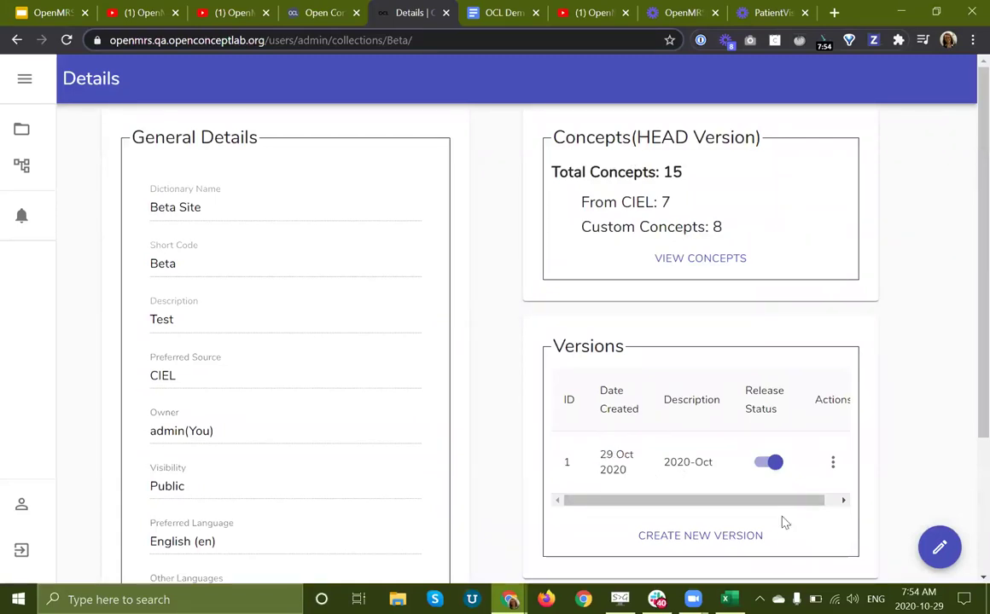
Step: Create version 2 with the description 'Removed problematic concept'
{"action": "left_click", "coordinate": [730, 542]}
{"action": "left_click", "coordinate": [449, 274]}
{"action": "type", "text": "2"}
{"action": "left_click", "coordinate": [386, 373]}
{"action": "type", "text": "Removed"}
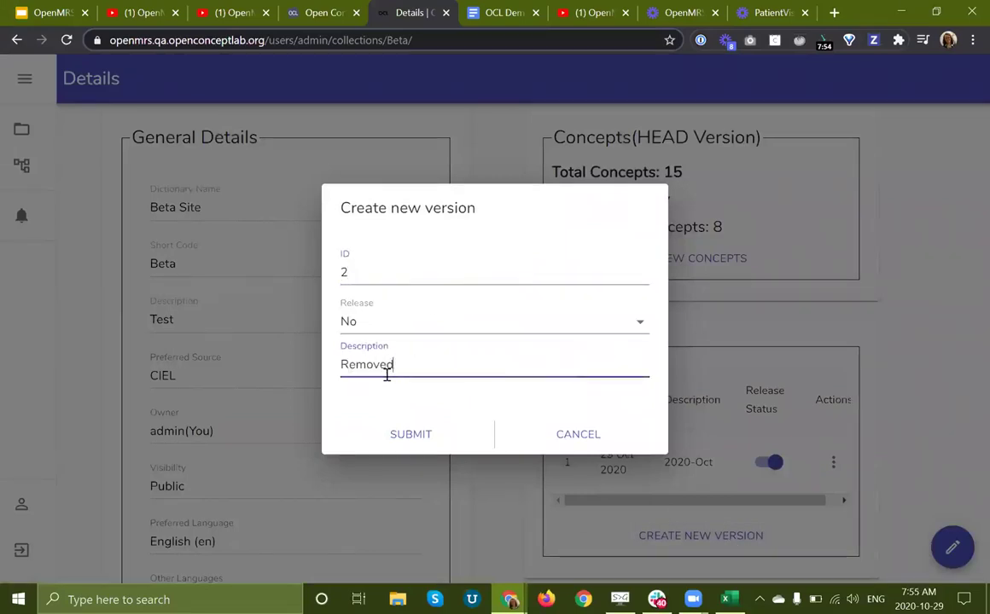
{"action": "type", "text": " problematic concept"}
{"action": "left_click", "coordinate": [416, 432]}
Step: Release version 2 and unrelease version 1
{"action": "scroll", "coordinate": [671, 492], "scroll_direction": "down", "scroll_amount": 3}
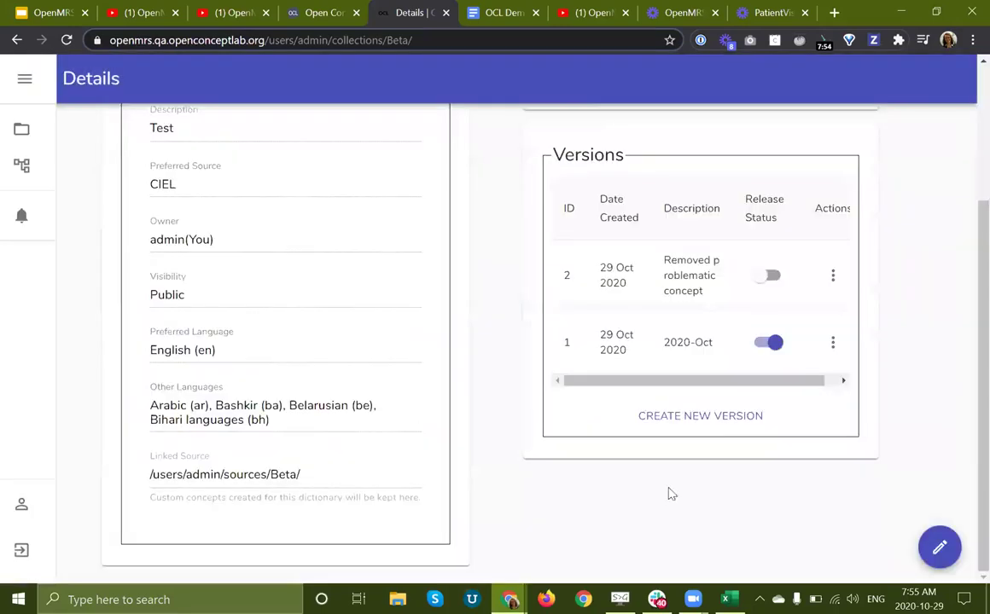
{"action": "left_click", "coordinate": [769, 276]}
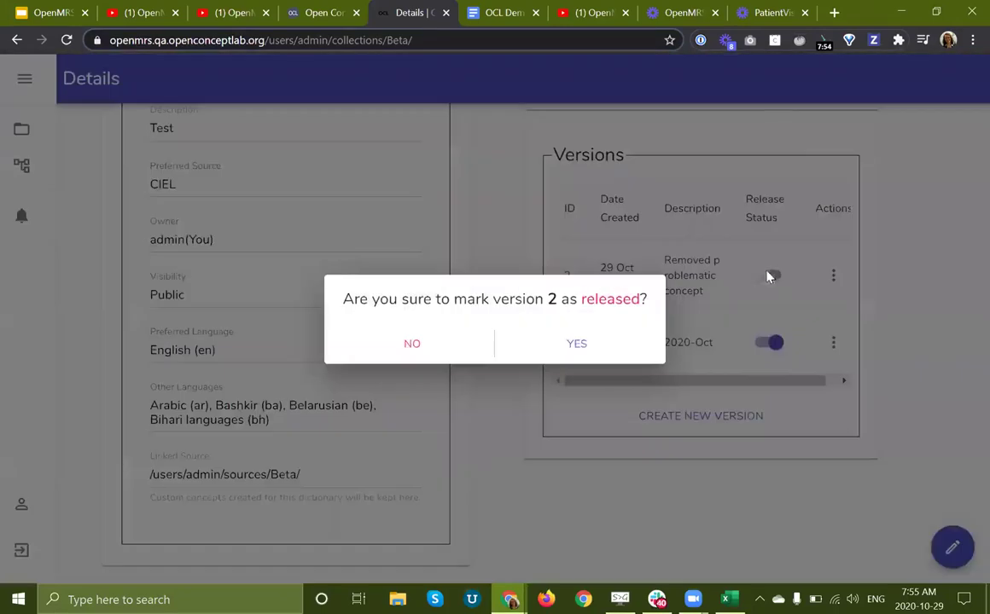
{"action": "left_click", "coordinate": [547, 344]}
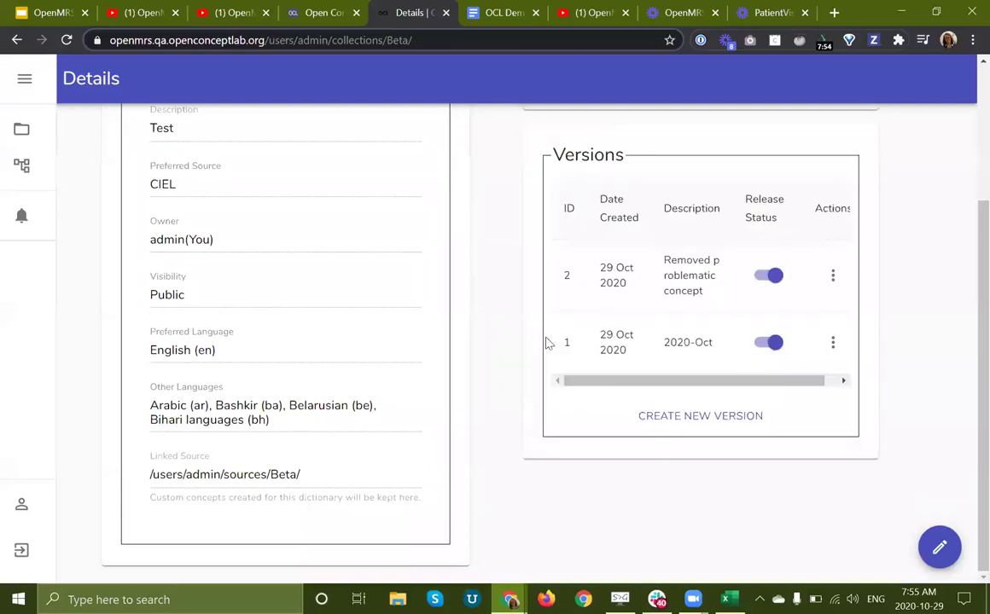
{"action": "left_click", "coordinate": [766, 344]}
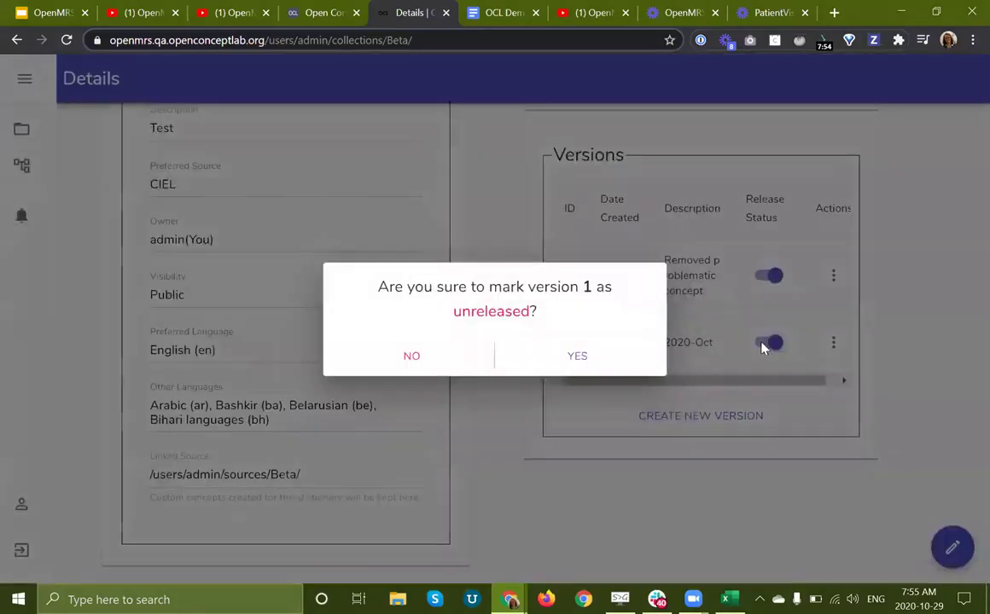
{"action": "left_click", "coordinate": [574, 359]}
{"action": "scroll", "coordinate": [862, 327], "scroll_direction": "up", "scroll_amount": 2}
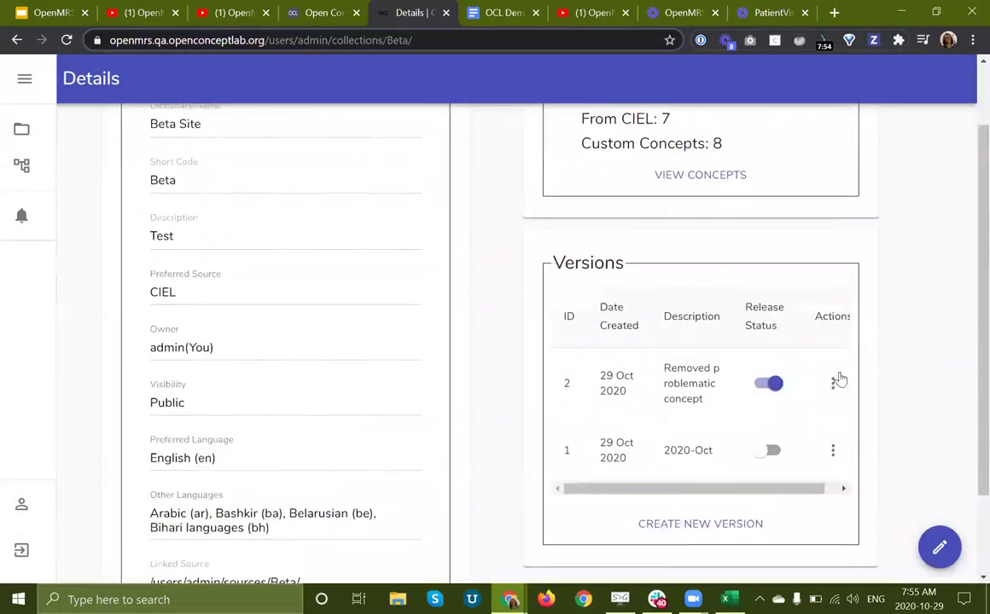
{"action": "left_click", "coordinate": [835, 385]}
Step: Review version 2's concept list to confirm Middle name is gone, then open Sources
{"action": "left_click", "coordinate": [887, 394]}
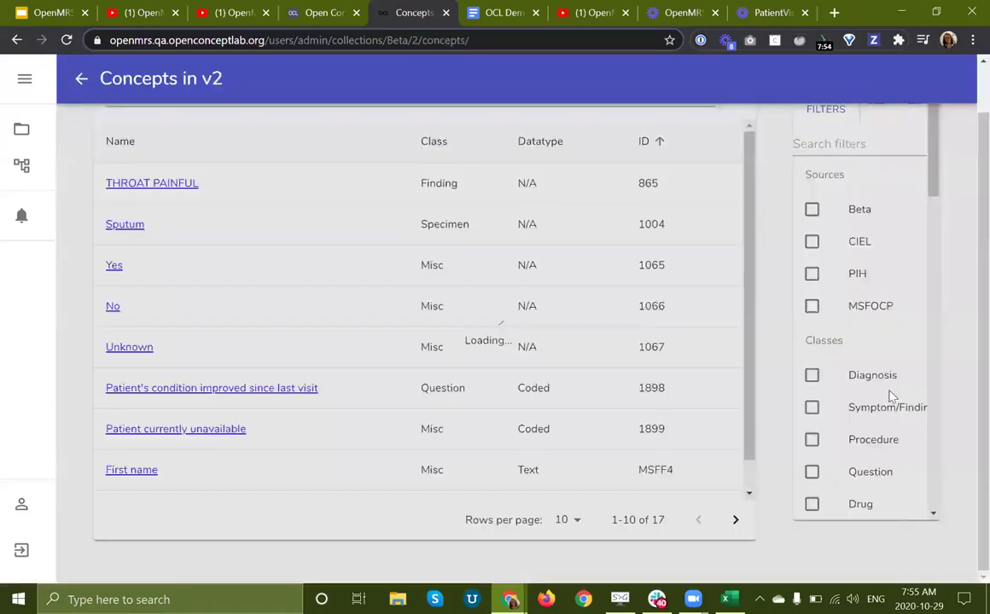
{"action": "scroll", "coordinate": [198, 431], "scroll_direction": "up", "scroll_amount": 1}
{"action": "scroll", "coordinate": [200, 431], "scroll_direction": "down", "scroll_amount": 2}
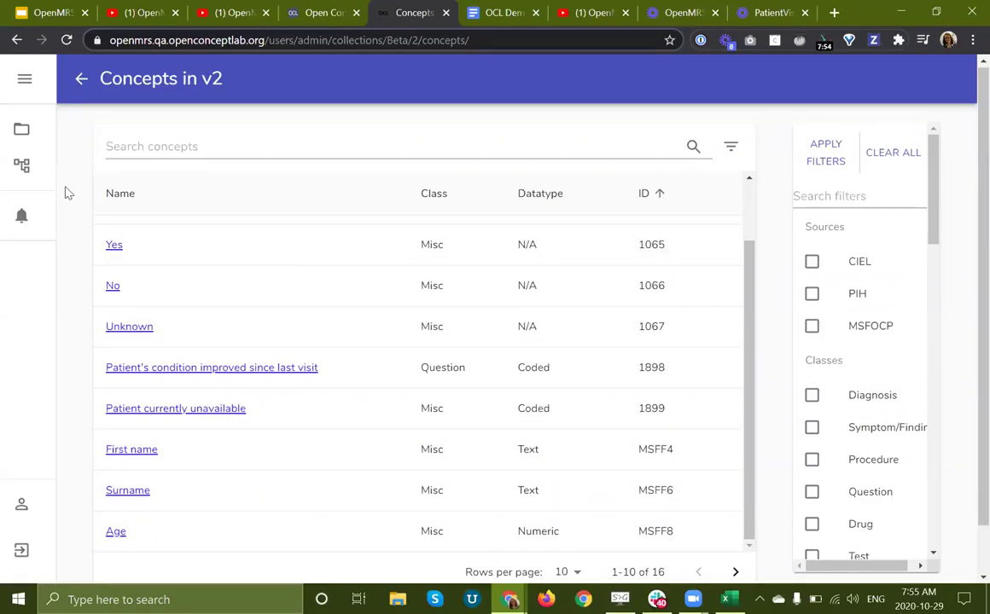
{"action": "left_click", "coordinate": [22, 168]}
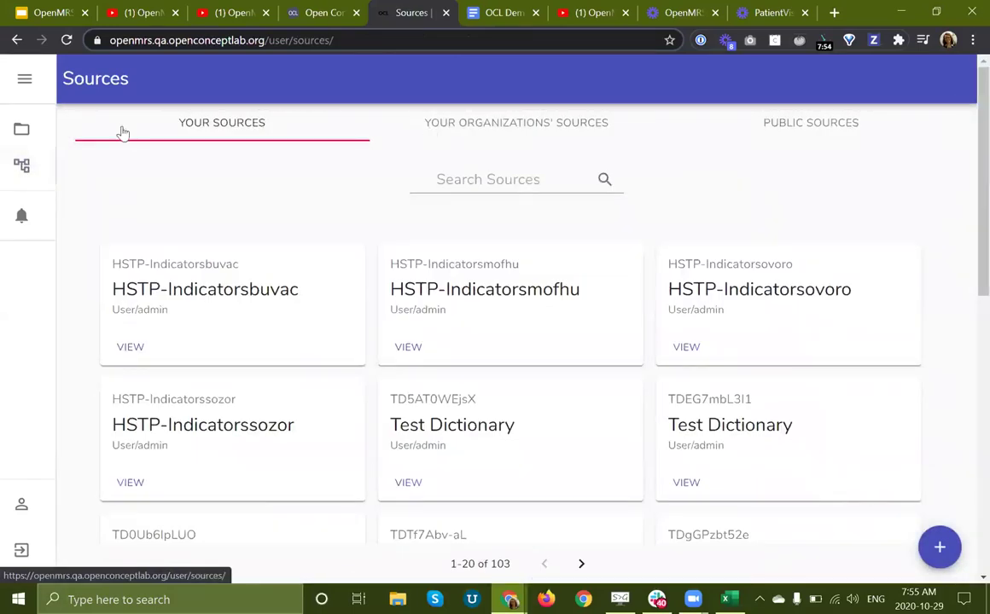
Step: Browse the organizations' sources, public sources, and your own sources lists
{"action": "left_click", "coordinate": [450, 131]}
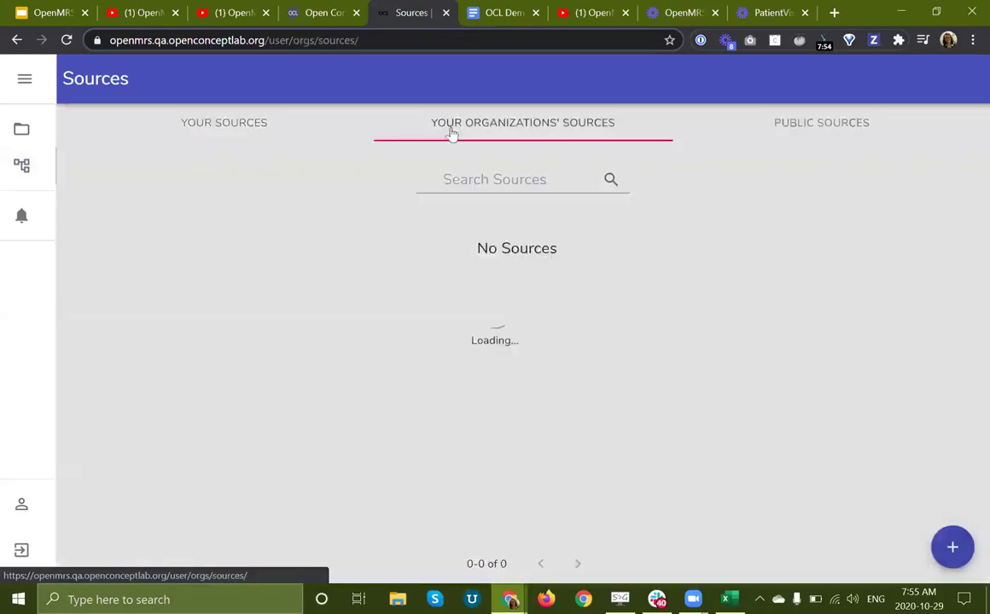
{"action": "left_click", "coordinate": [802, 134]}
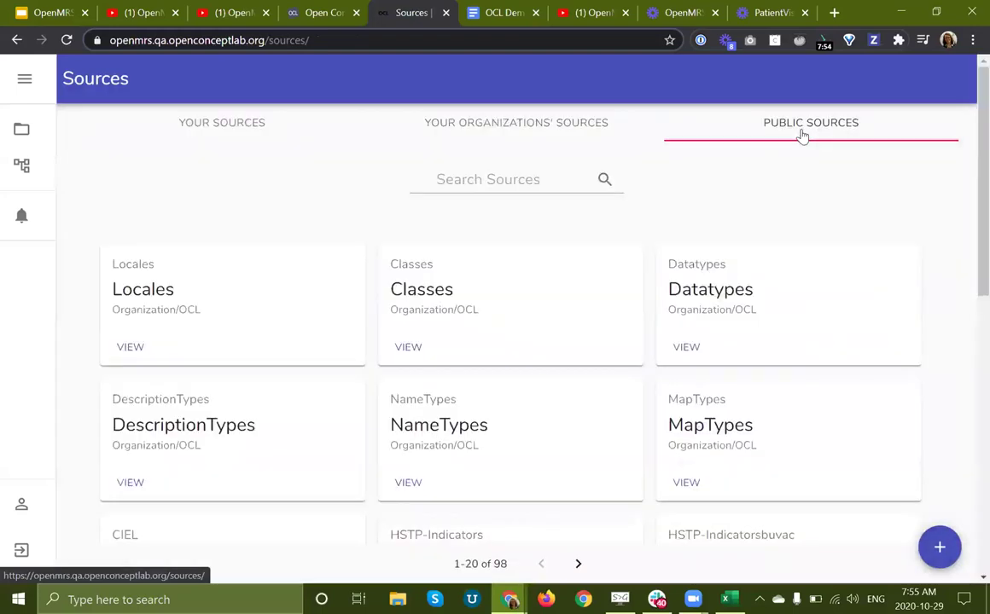
{"action": "left_click", "coordinate": [240, 126]}
Step: Open a blank Create Source form, then return to the OpenMRS presentation
{"action": "left_click", "coordinate": [939, 547]}
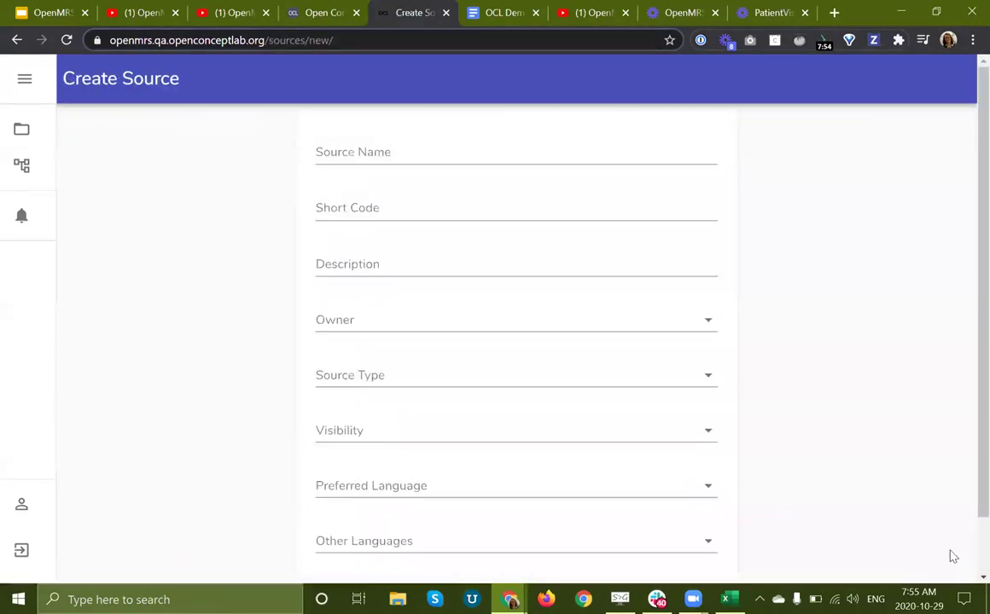
{"action": "left_click", "coordinate": [499, 153]}
{"action": "scroll", "coordinate": [499, 154], "scroll_direction": "down", "scroll_amount": 1}
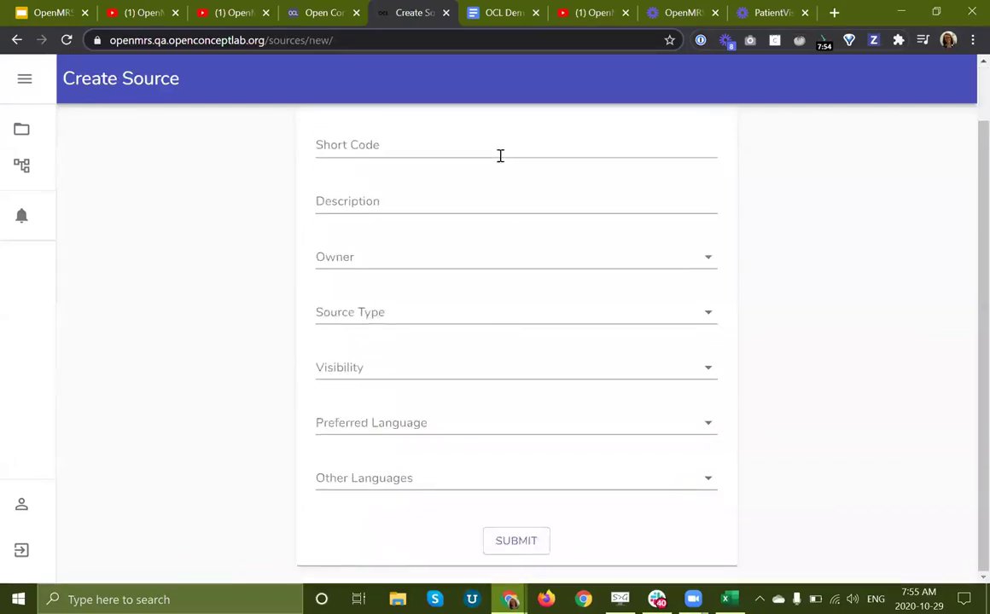
{"action": "scroll", "coordinate": [500, 155], "scroll_direction": "up", "scroll_amount": 1}
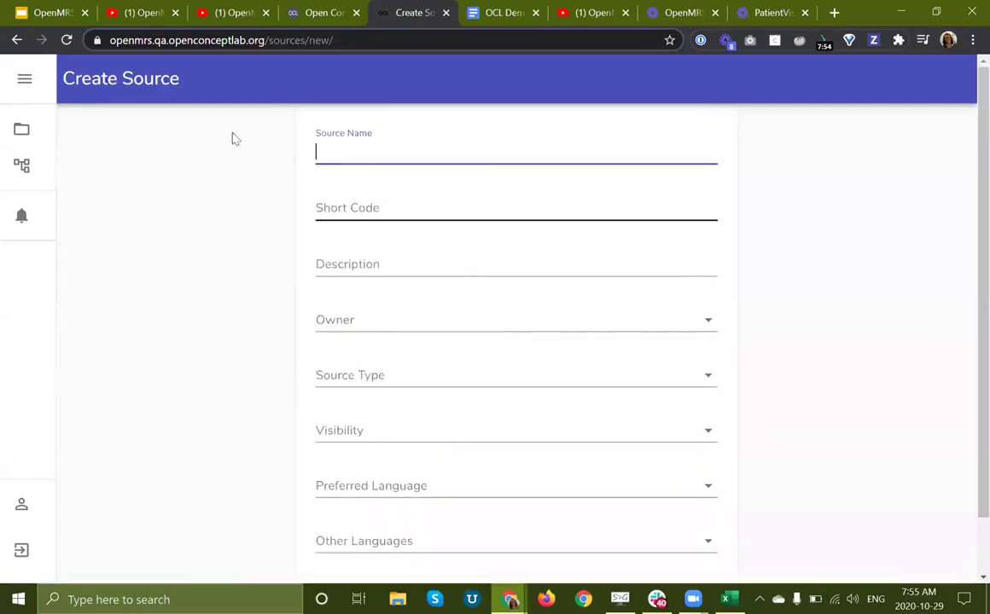
{"action": "triple_click", "coordinate": [128, 70]}
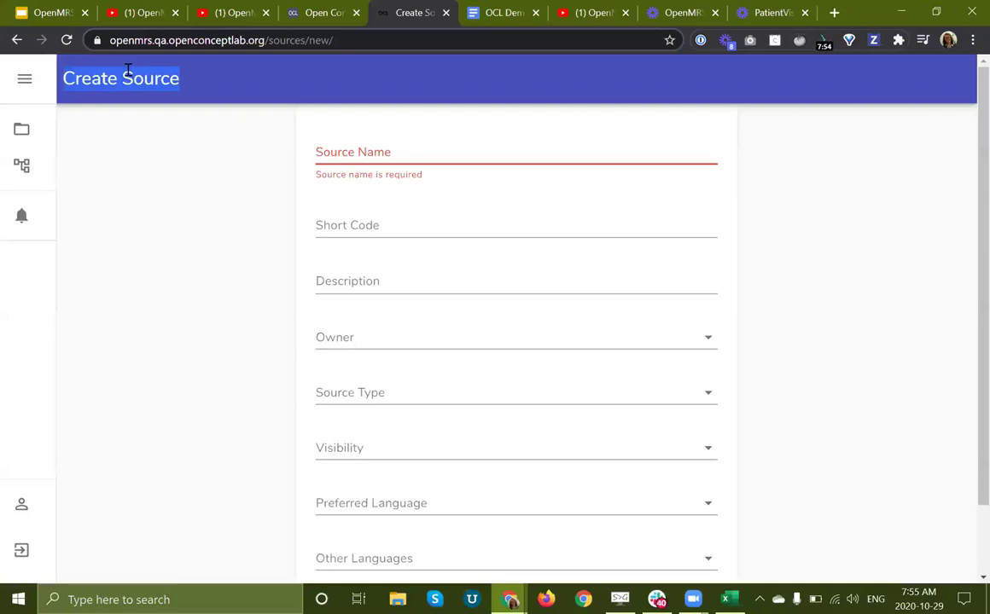
{"action": "left_click", "coordinate": [166, 174]}
{"action": "left_click", "coordinate": [31, 12]}
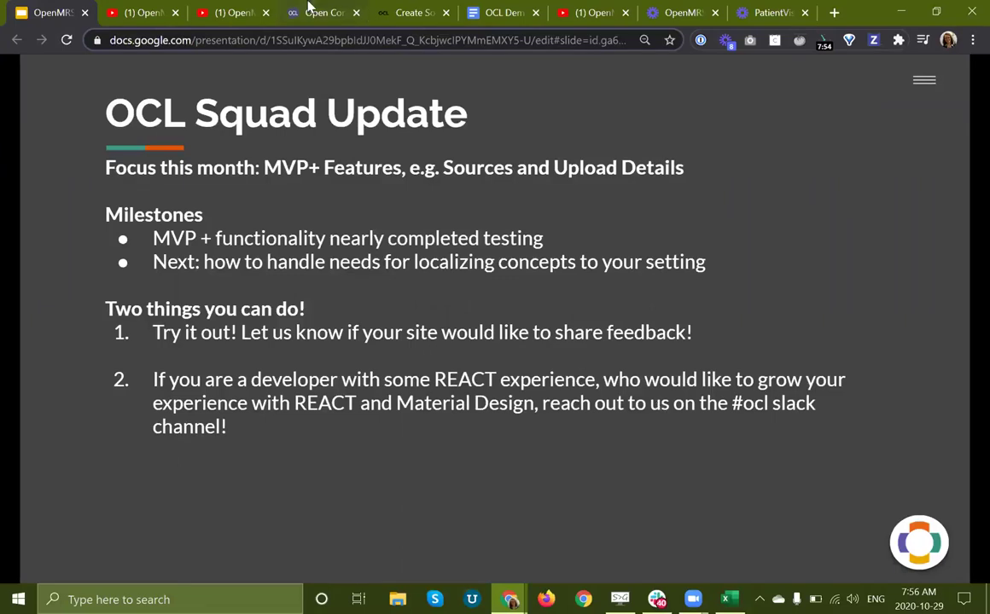
Step: Move the slideshow from the OCL Squad Update slide on to the FHIR Squad slide
{"action": "left_click", "coordinate": [260, 262]}
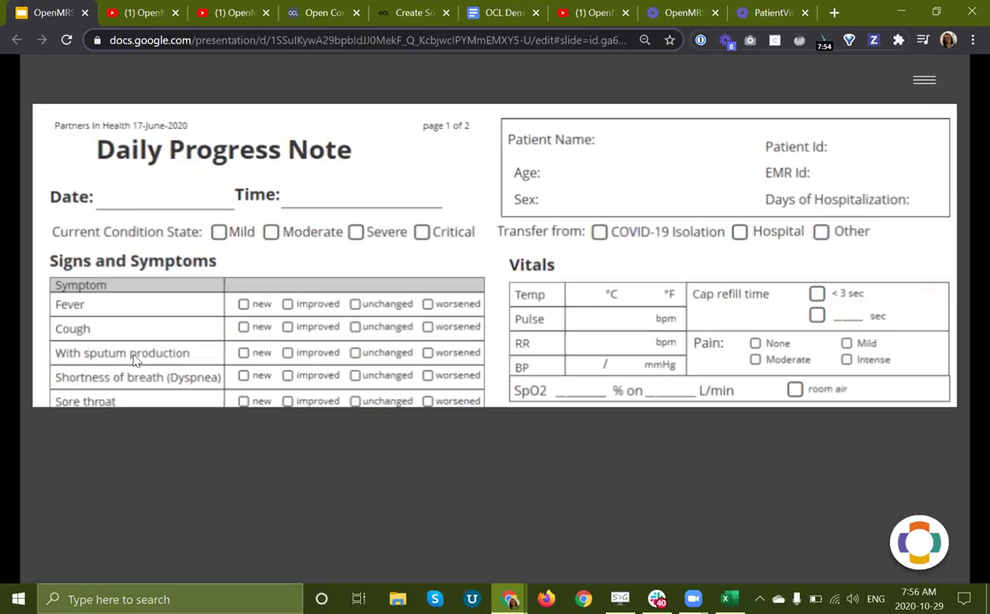
{"action": "key", "text": "Left"}
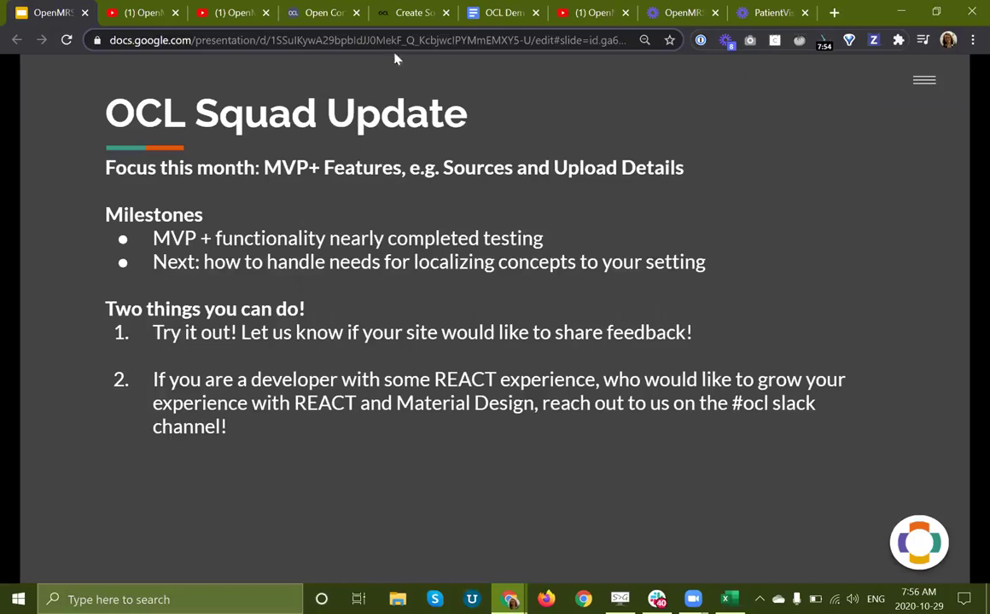
{"action": "left_click", "coordinate": [399, 13]}
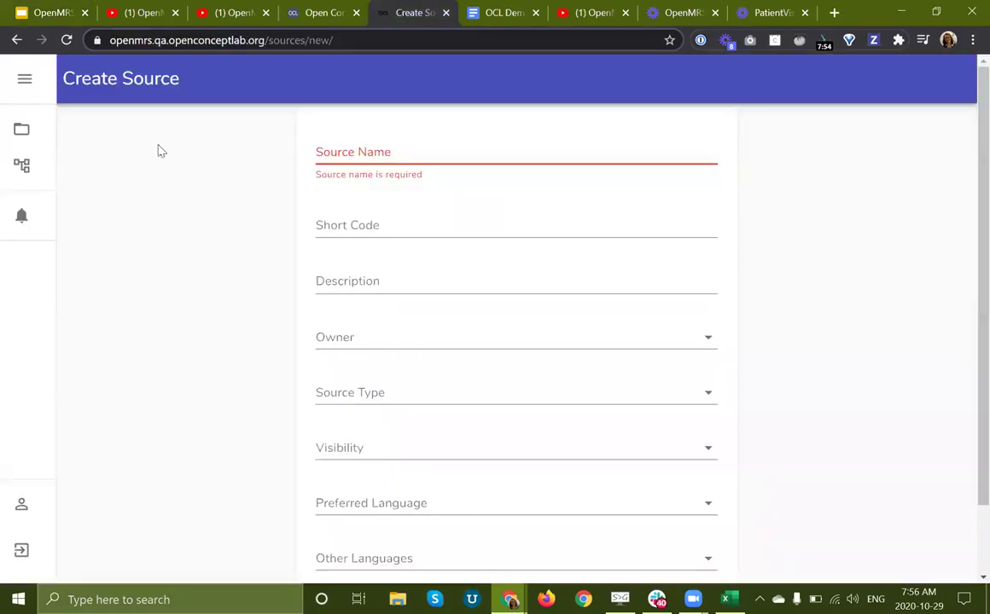
{"action": "left_click", "coordinate": [51, 14]}
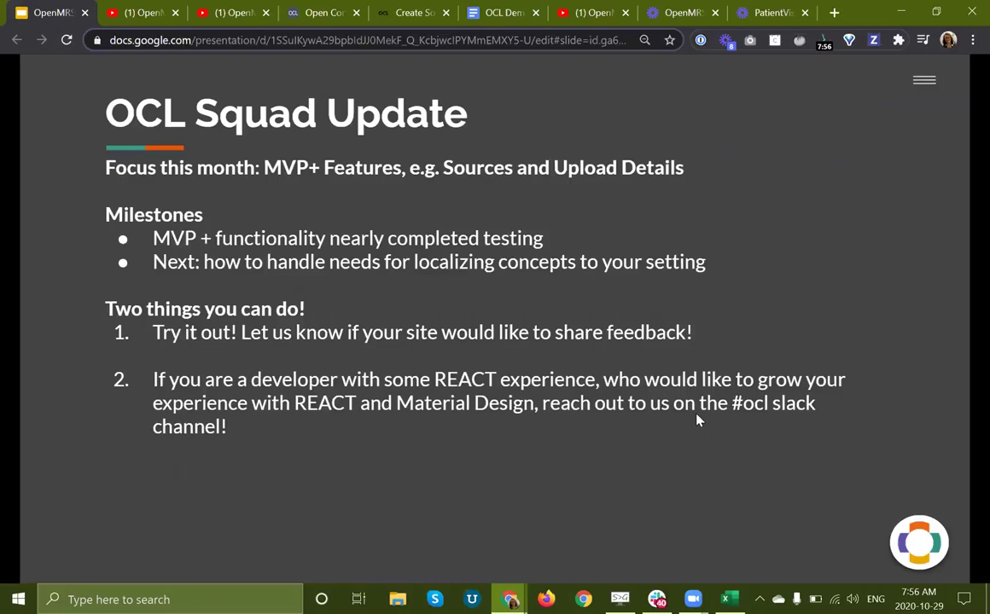
{"action": "key", "text": "Right"}
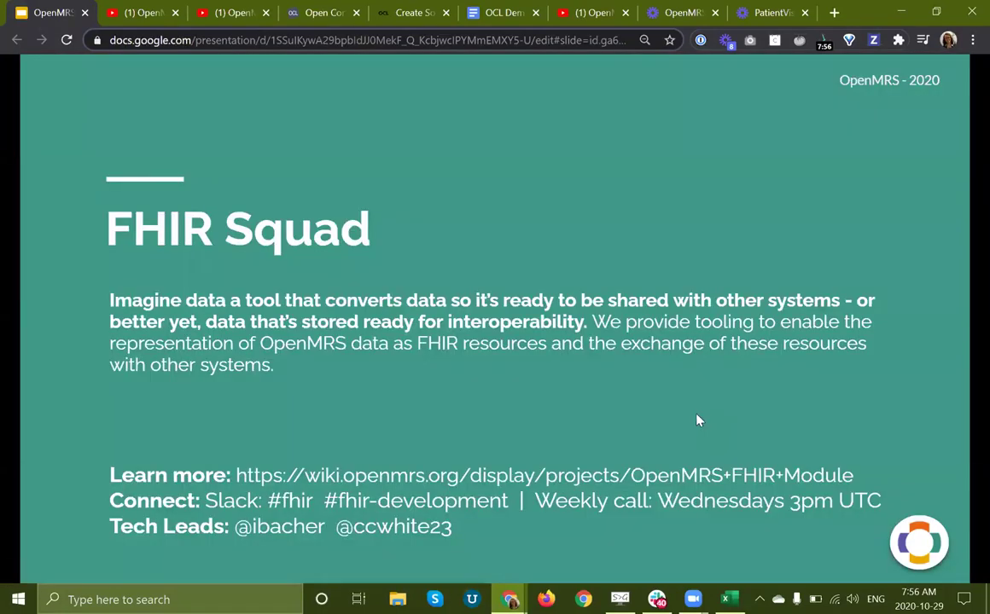
{"action": "mouse_move", "coordinate": [541, 503]}
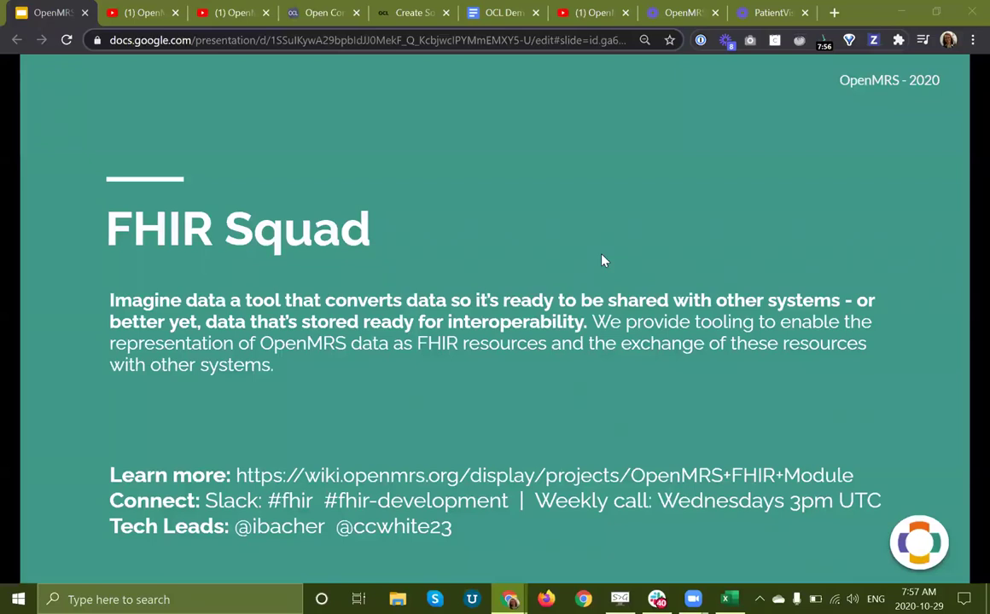
Step: Advance the slideshow to slide 33, the FHIR Squad Update slide
{"action": "left_click", "coordinate": [601, 260]}
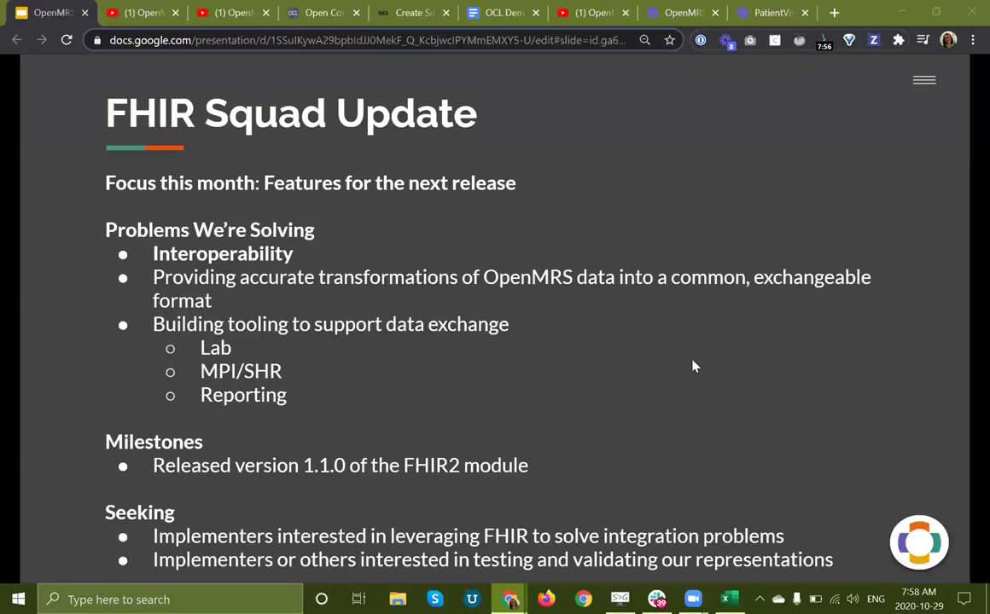
{"action": "mouse_move", "coordinate": [524, 563]}
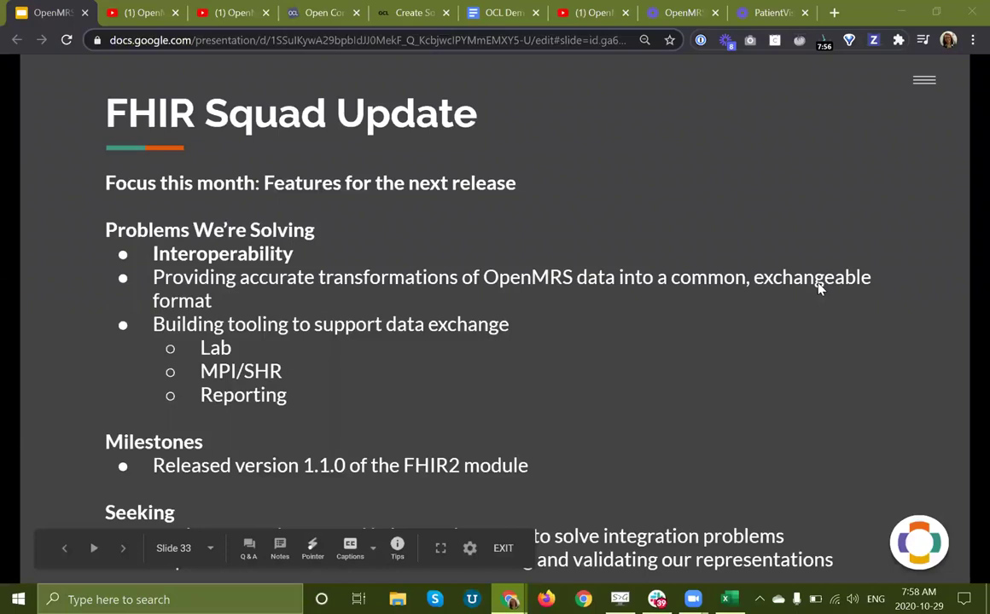
Step: Advance past Decision Making Spotlight and Vote for Demo of the Month! to Thank you!
{"action": "key", "text": "Right"}
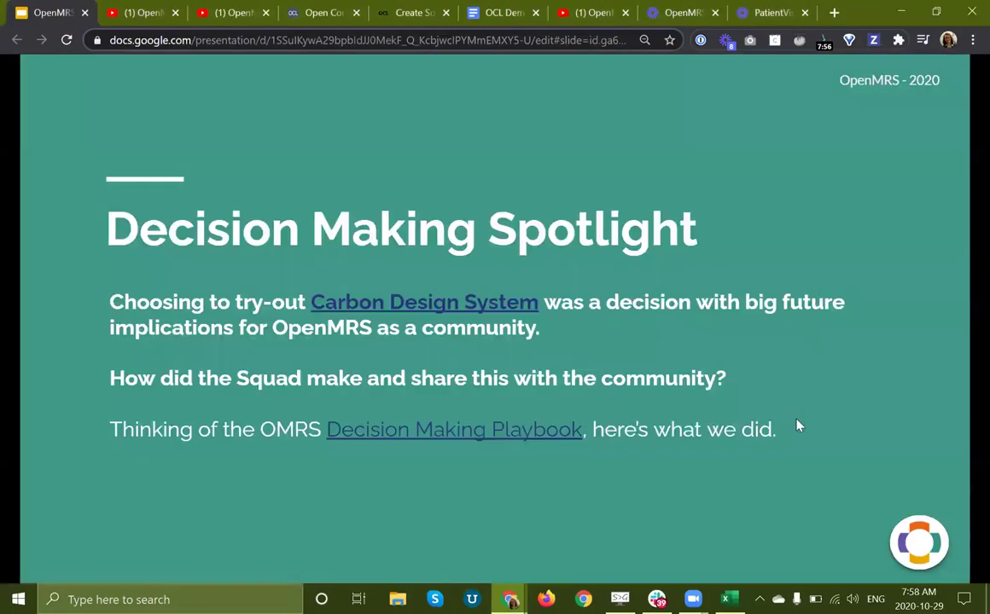
{"action": "key", "text": "Right"}
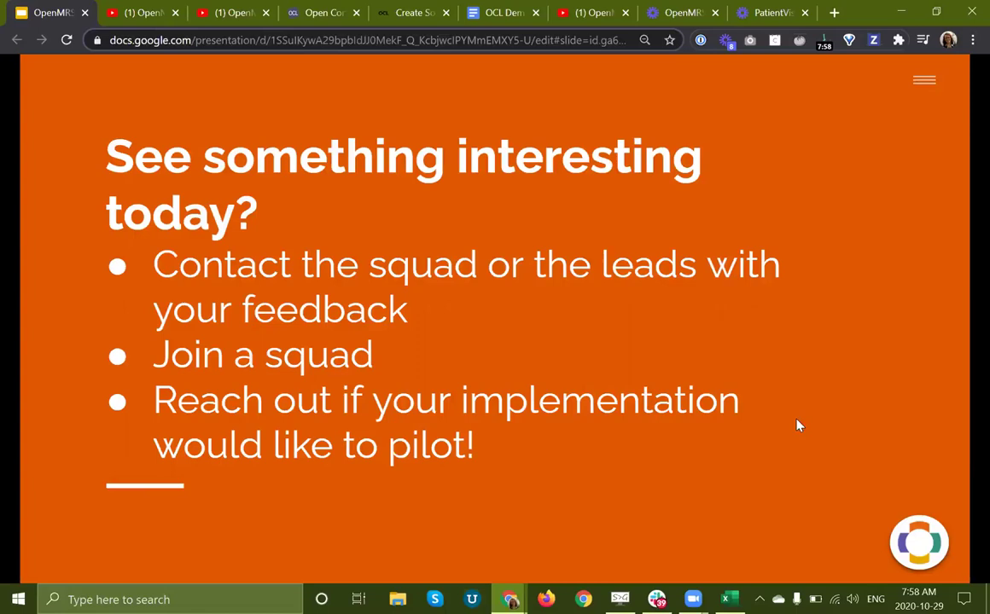
{"action": "key", "text": "Right"}
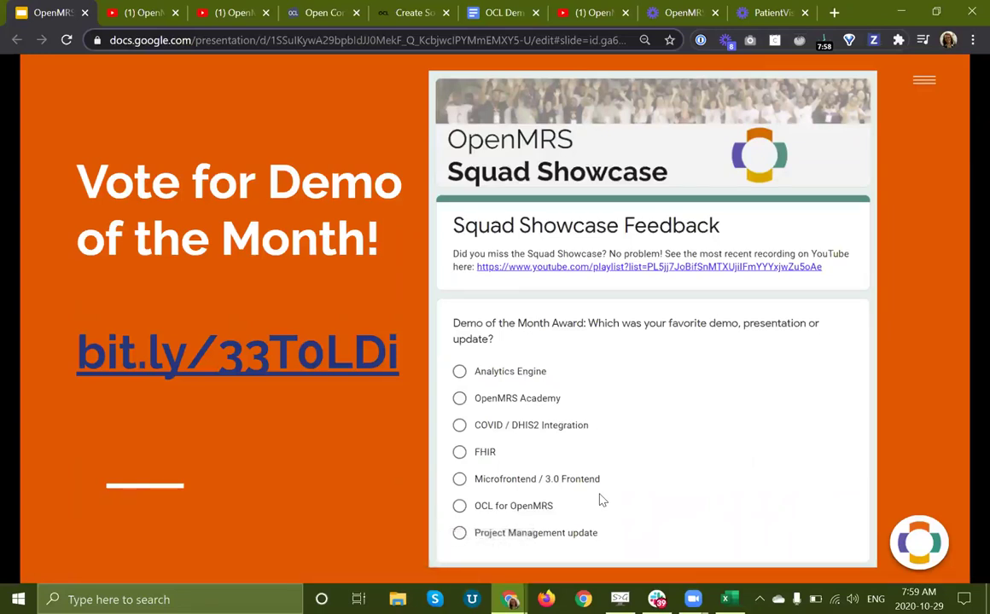
{"action": "key", "text": "Right"}
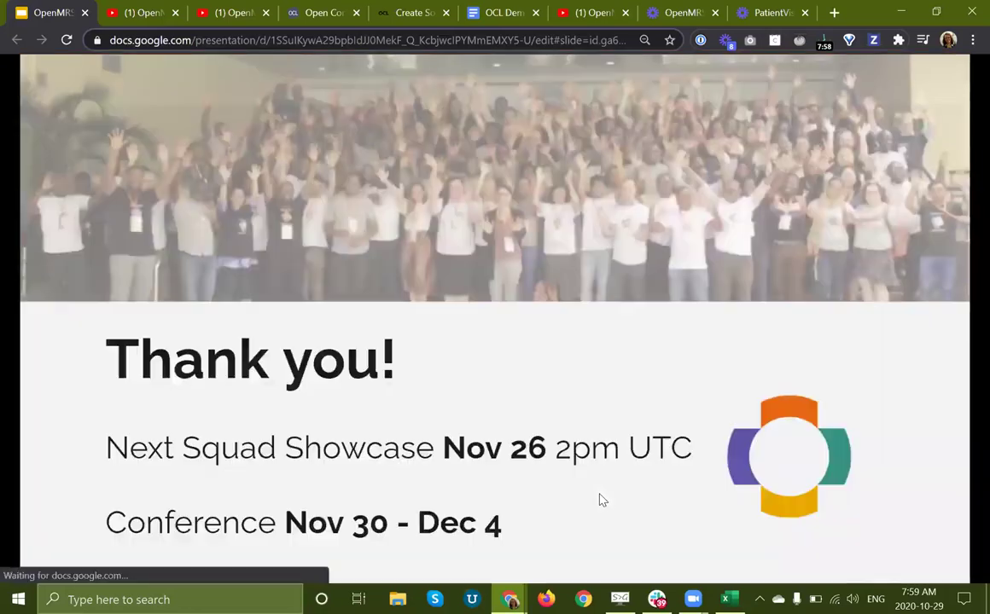